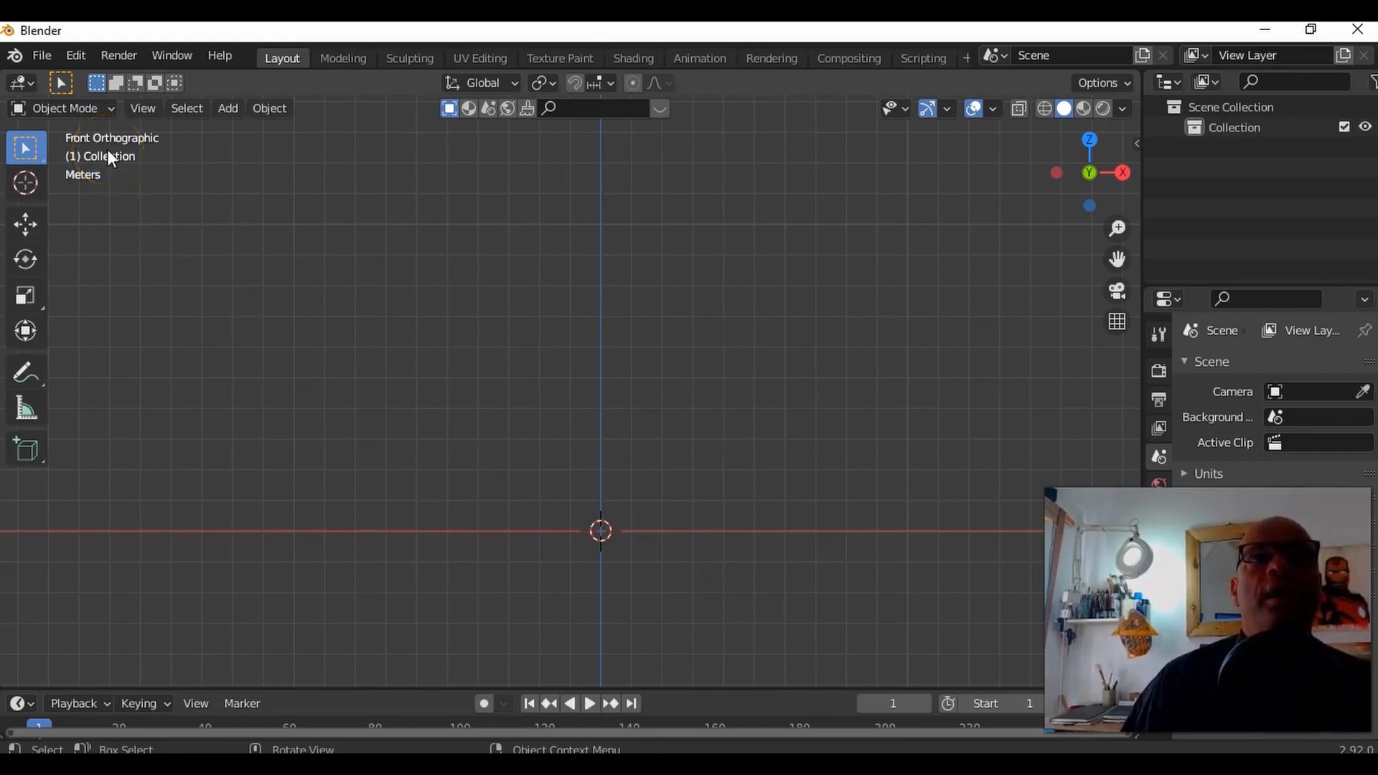
Step: Import the Wavefront model Rigman.obj from the Desktop folder
click(43, 62)
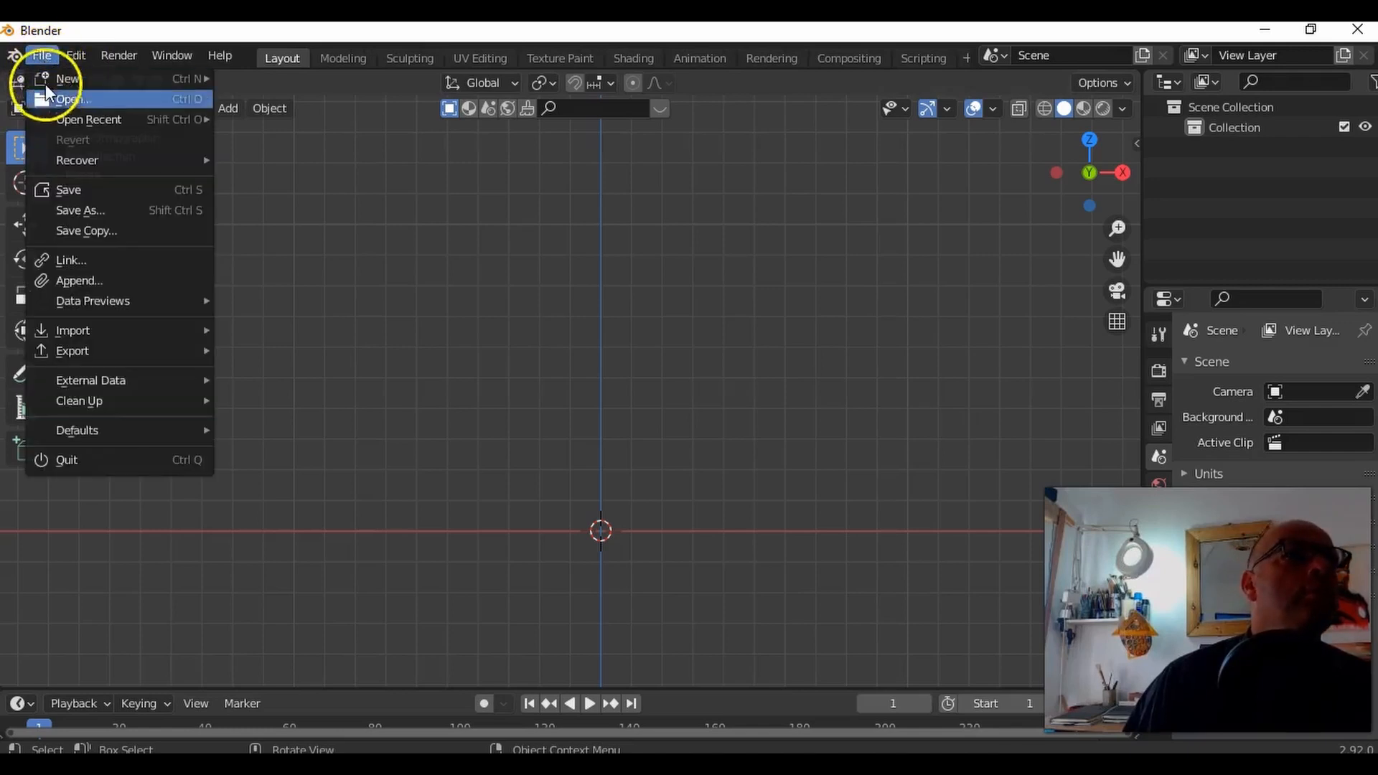
mouse_move(92, 332)
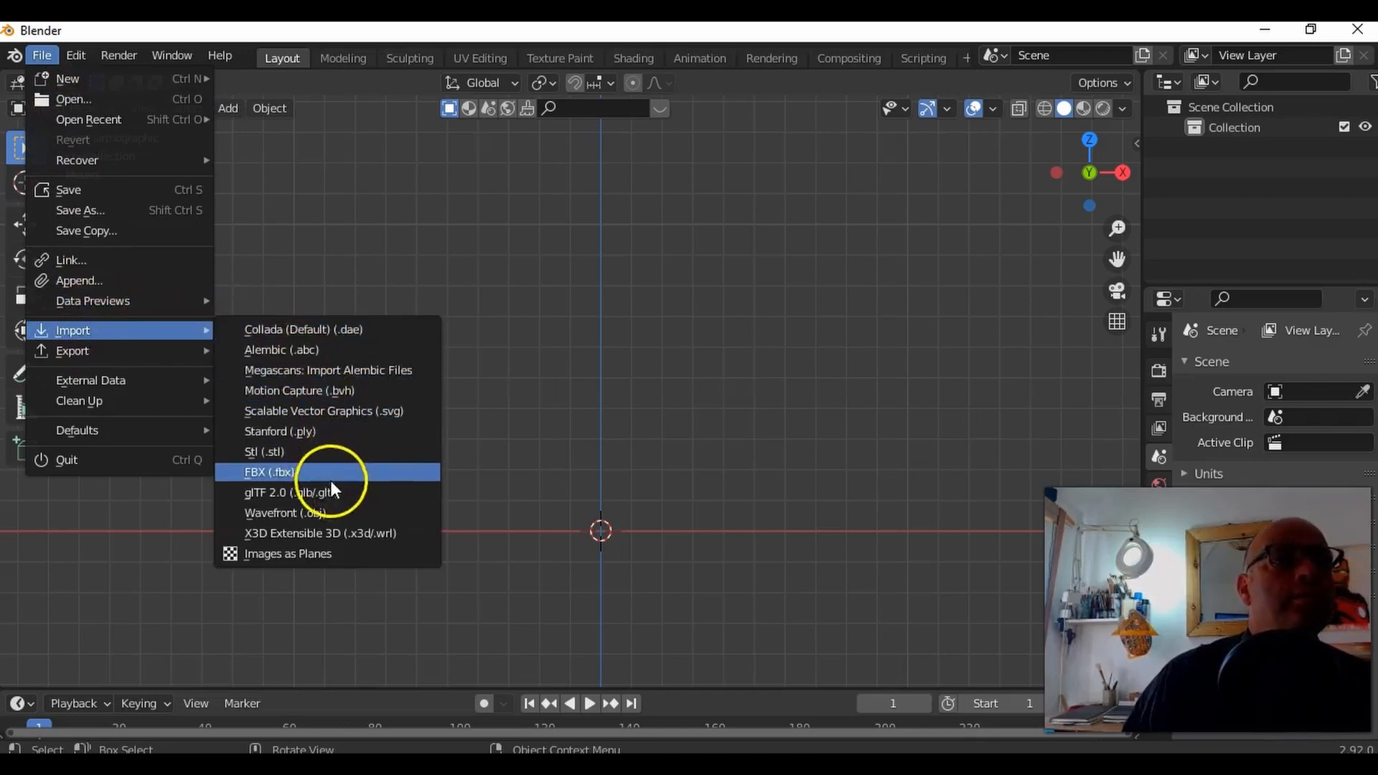
click(330, 511)
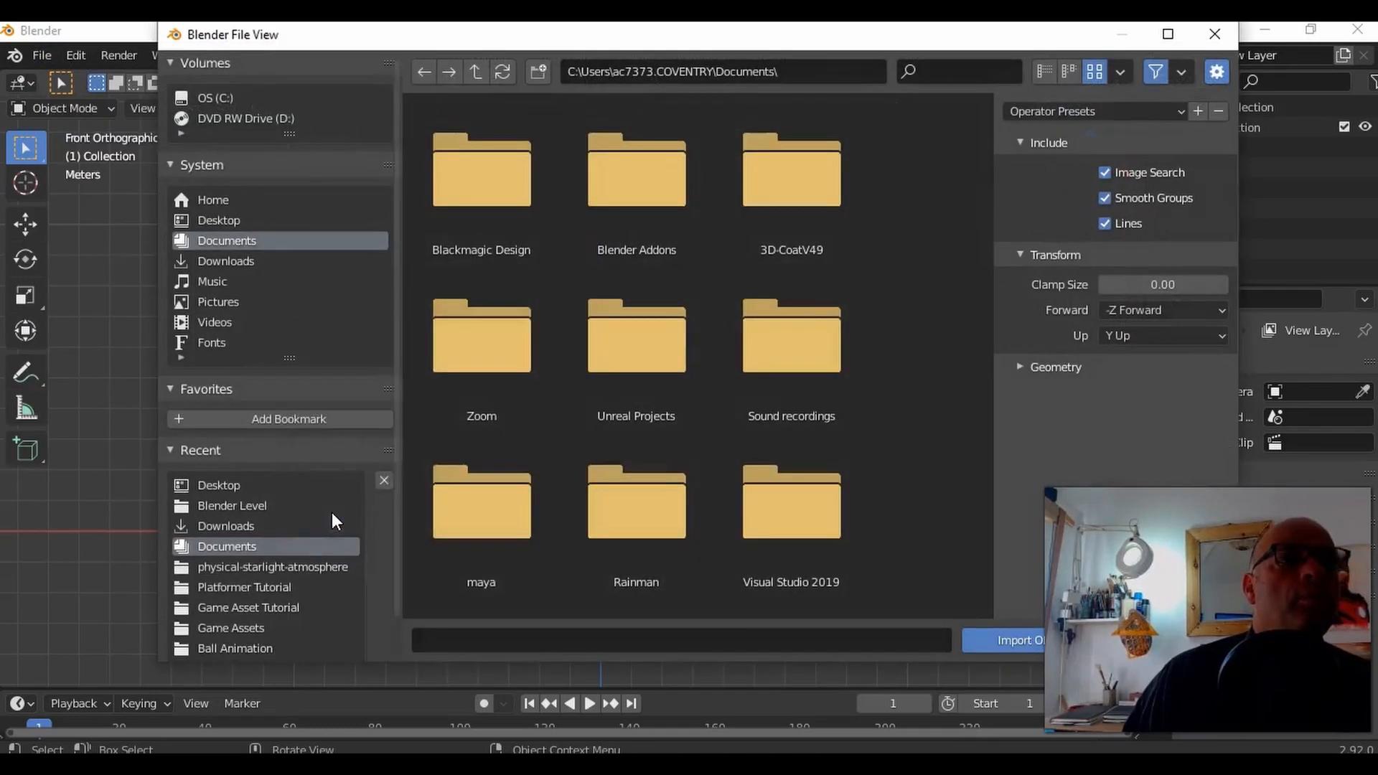
click(279, 221)
scroll(666, 386, down, 5)
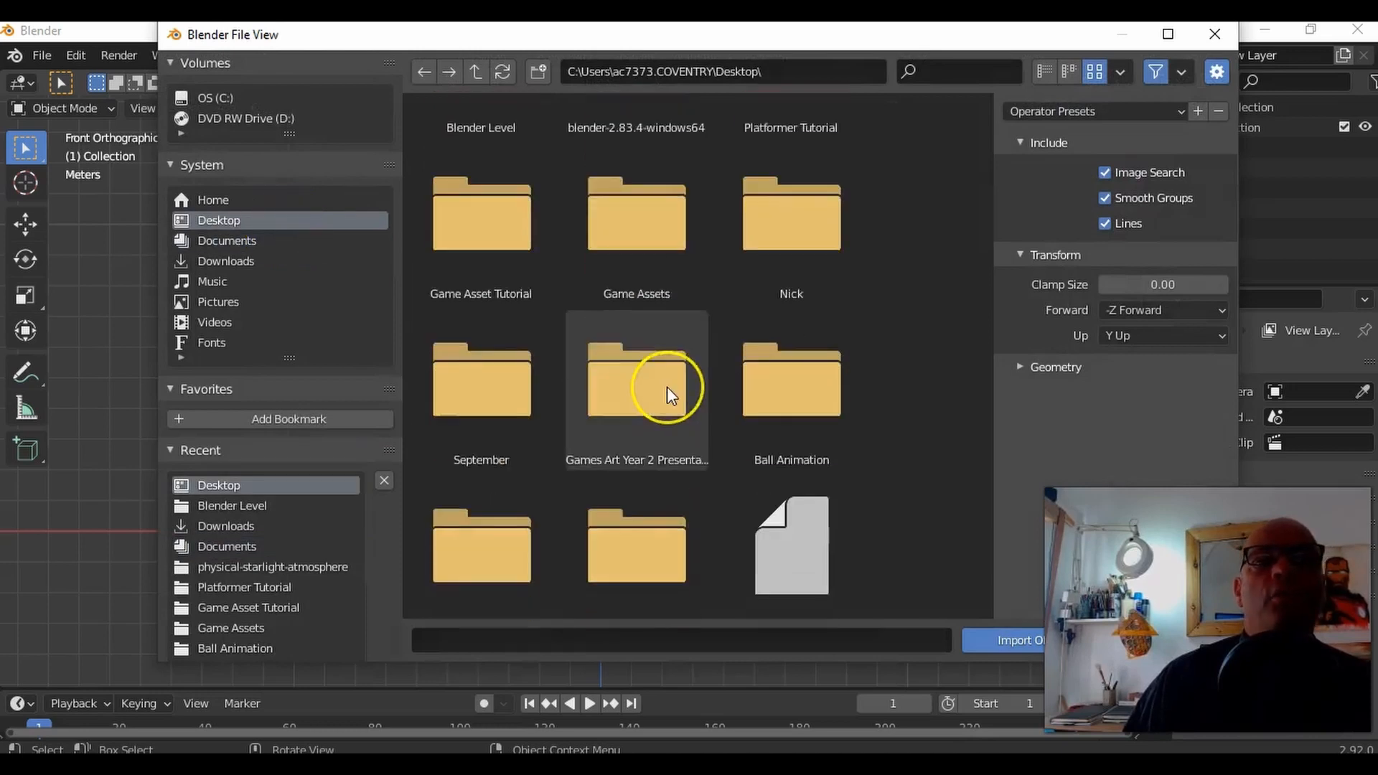
click(465, 473)
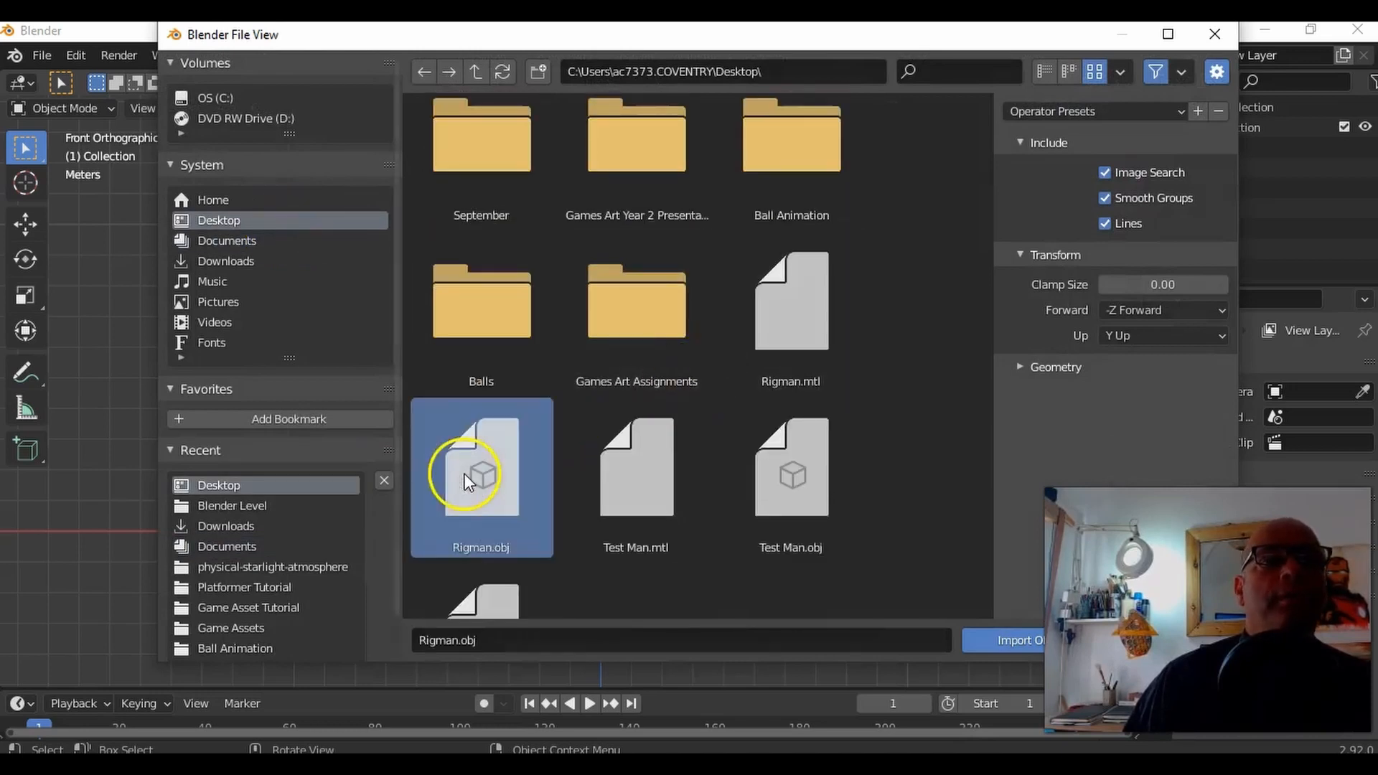
click(1003, 638)
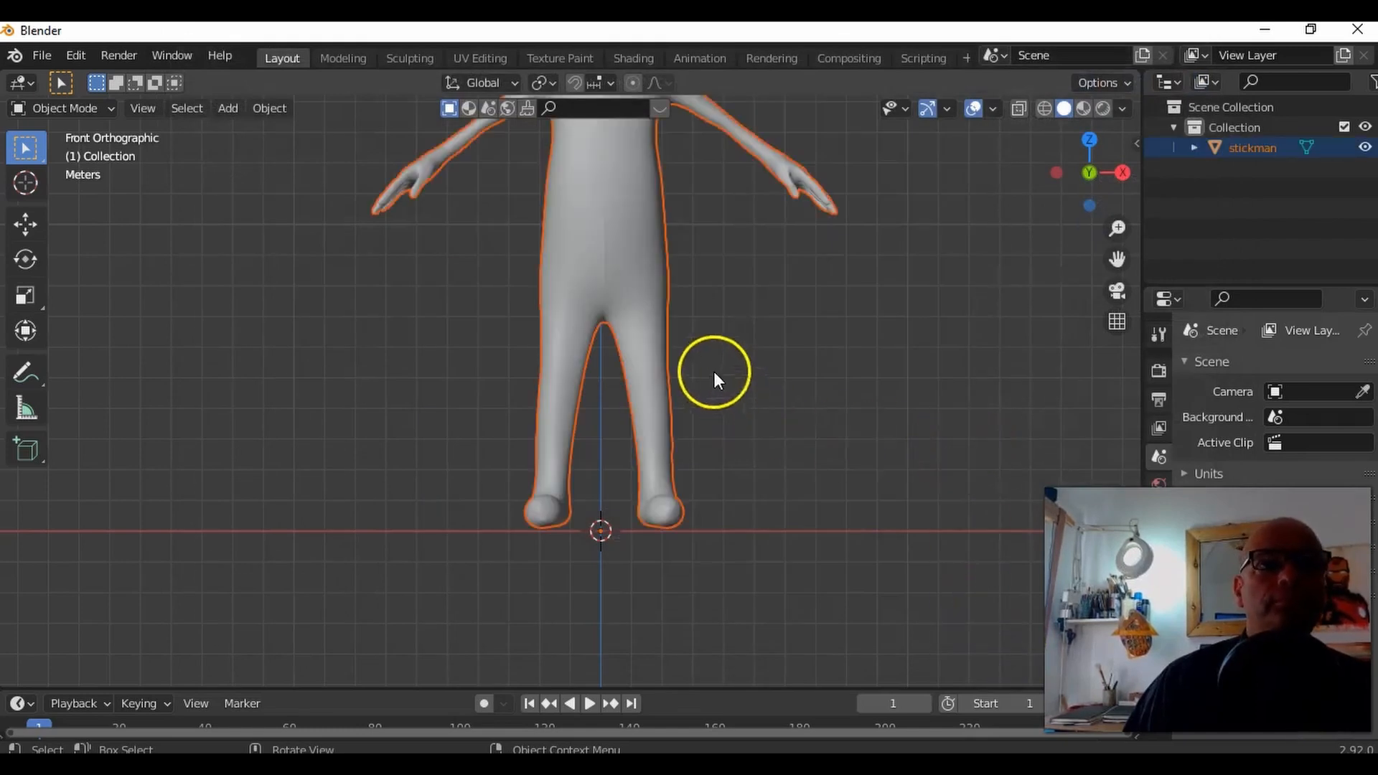
Step: Move the imported stickman about 0.13 m along negative X and slightly down so it is centred with its feet on the ground line
key(g)
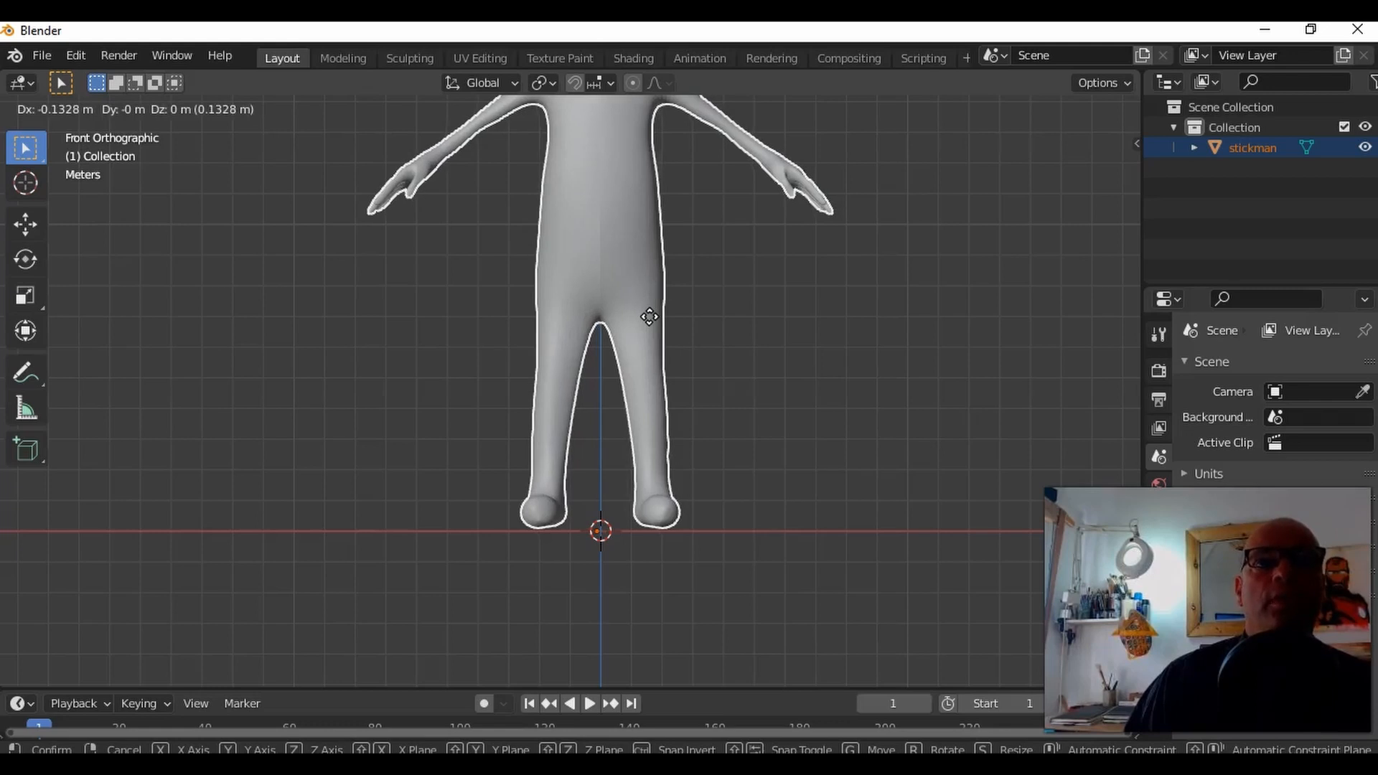
click(649, 316)
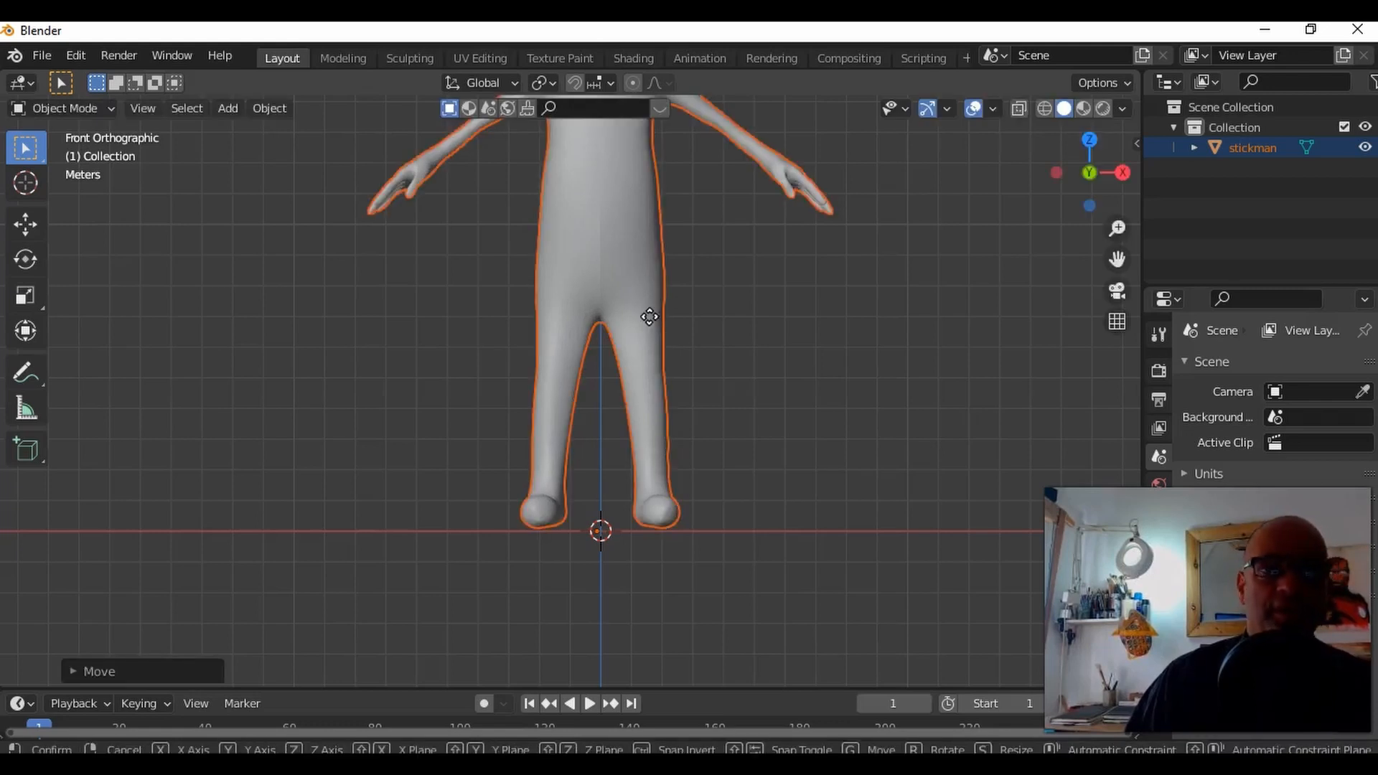
key(g)
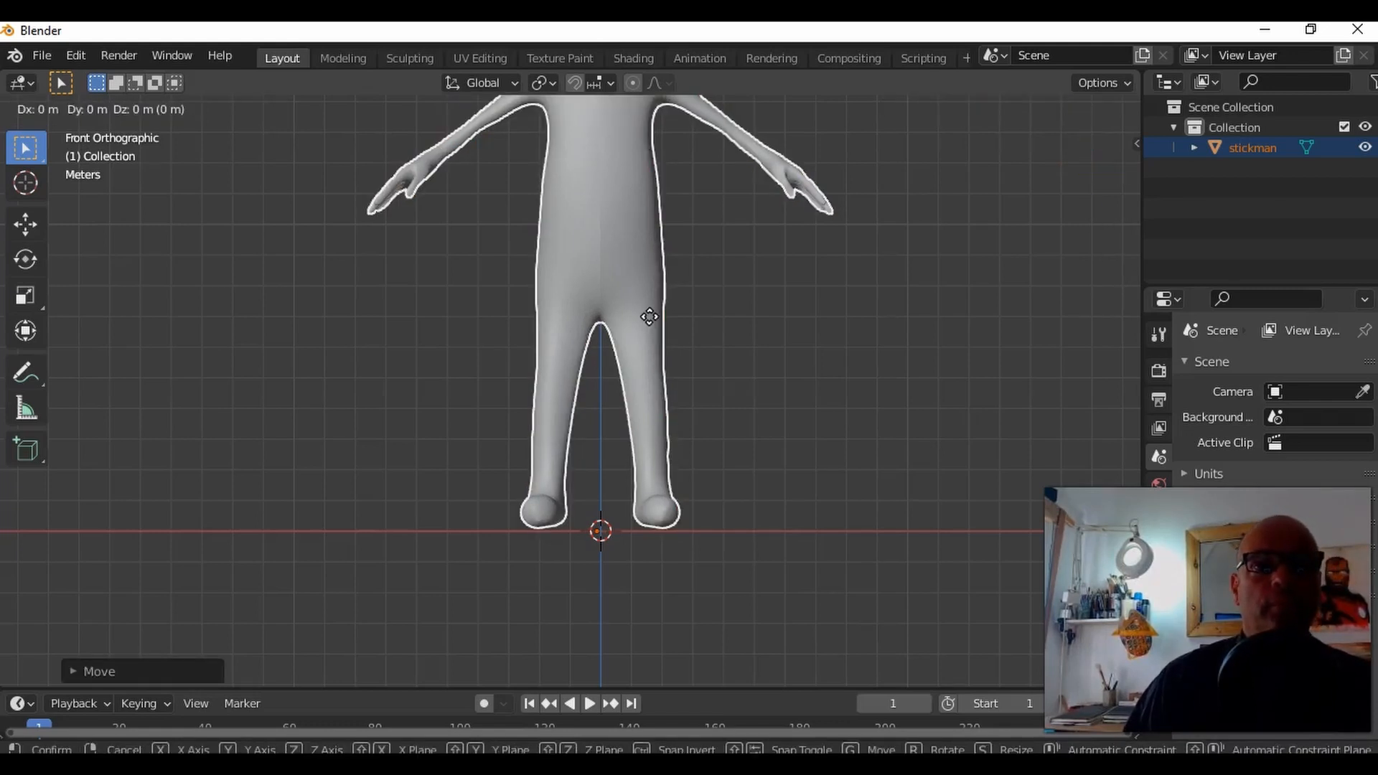
click(650, 319)
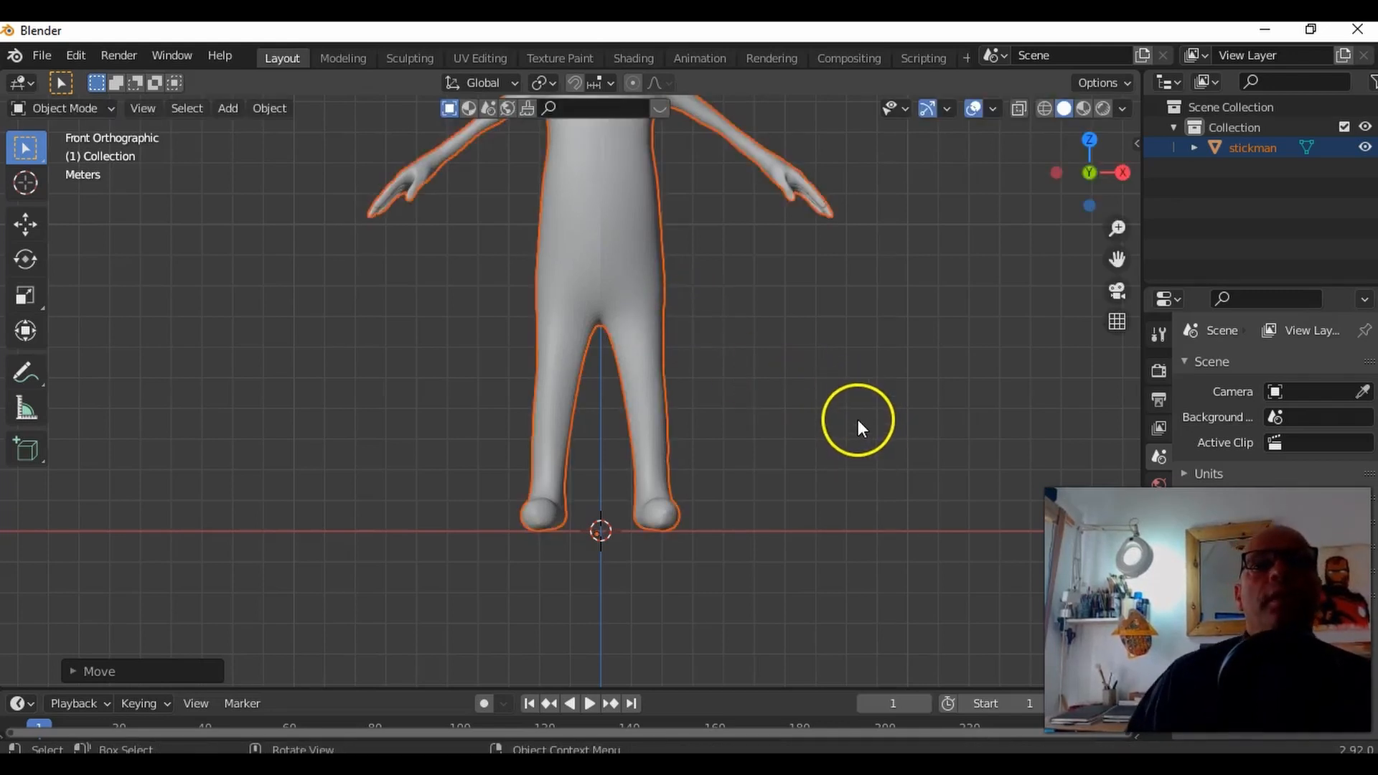
shift+middle_drag(766, 356, 771, 507)
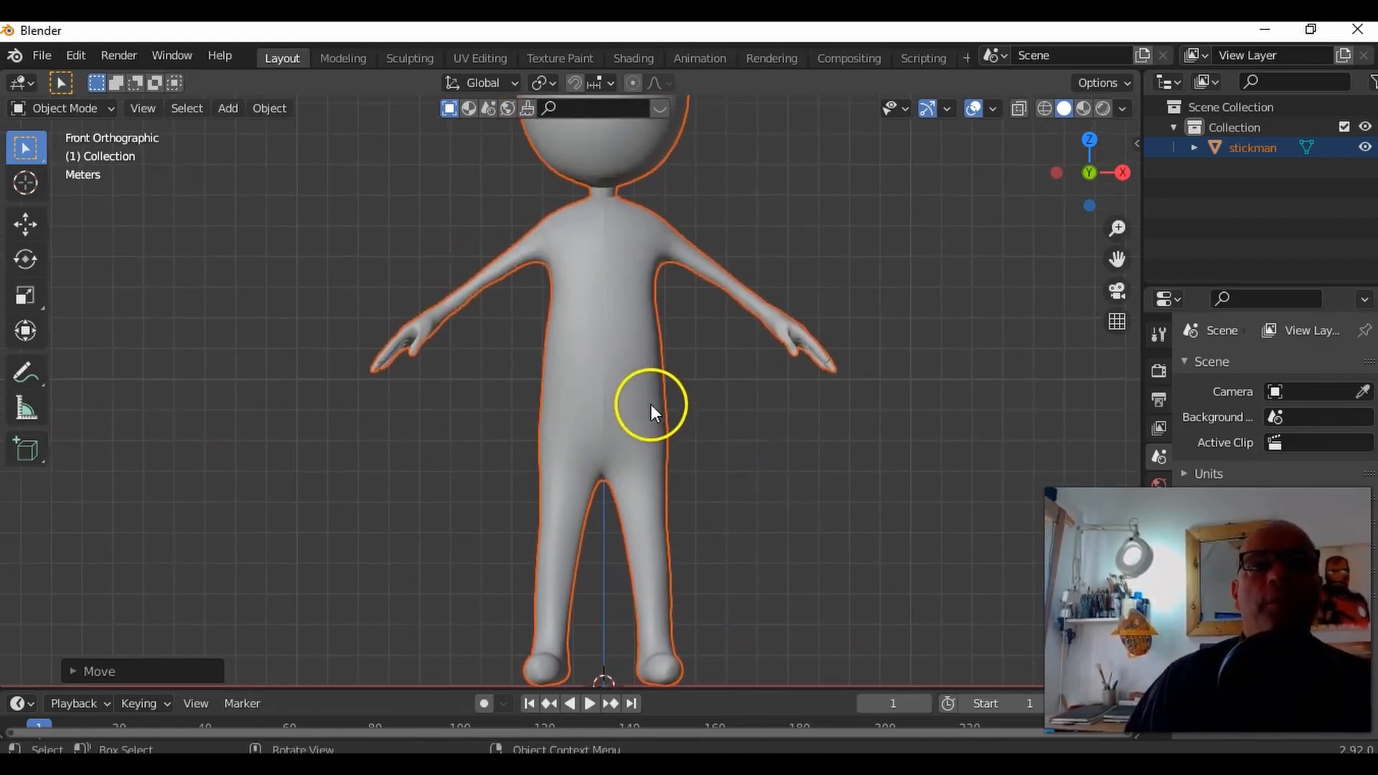
Step: Search the add-ons in the preferences for "RIG" to check whether Rigify is enabled, and close the preferences
click(70, 56)
click(135, 347)
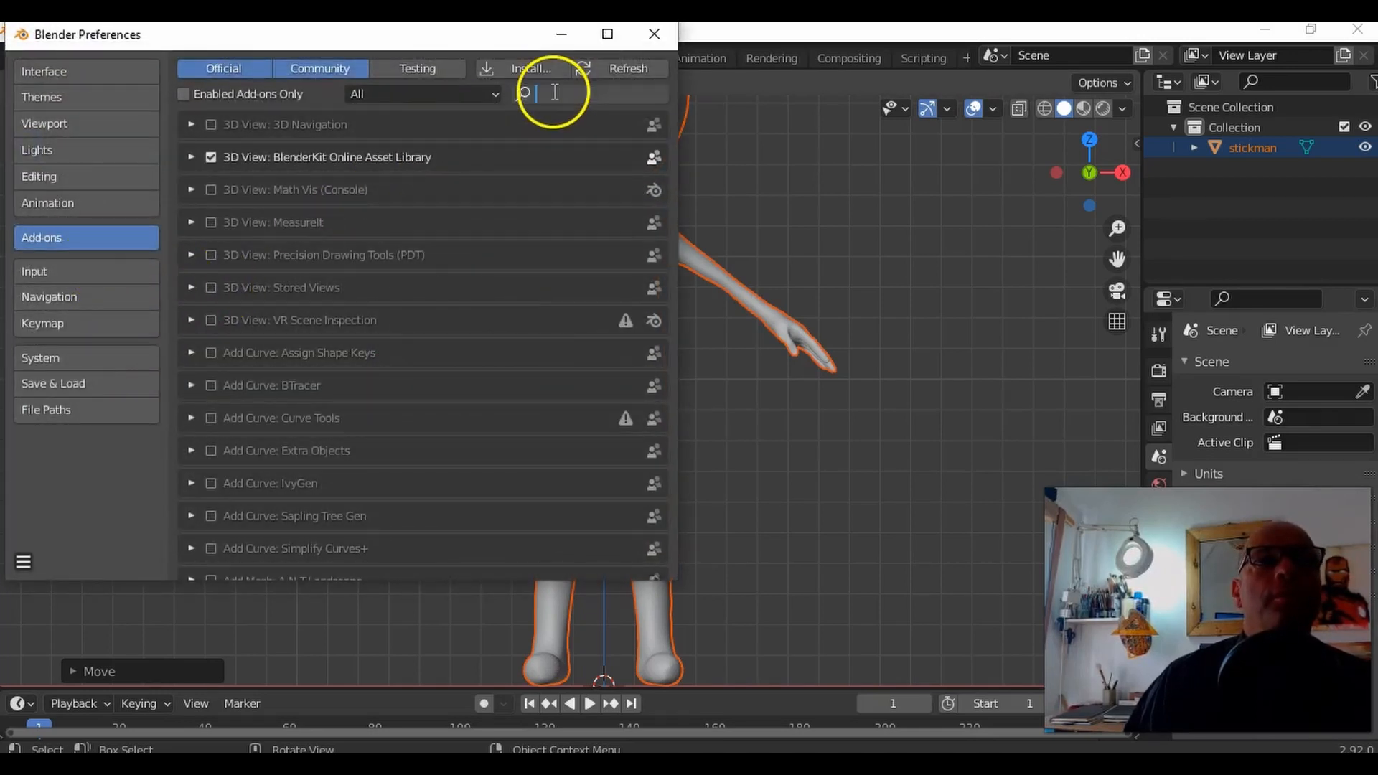
text(R)
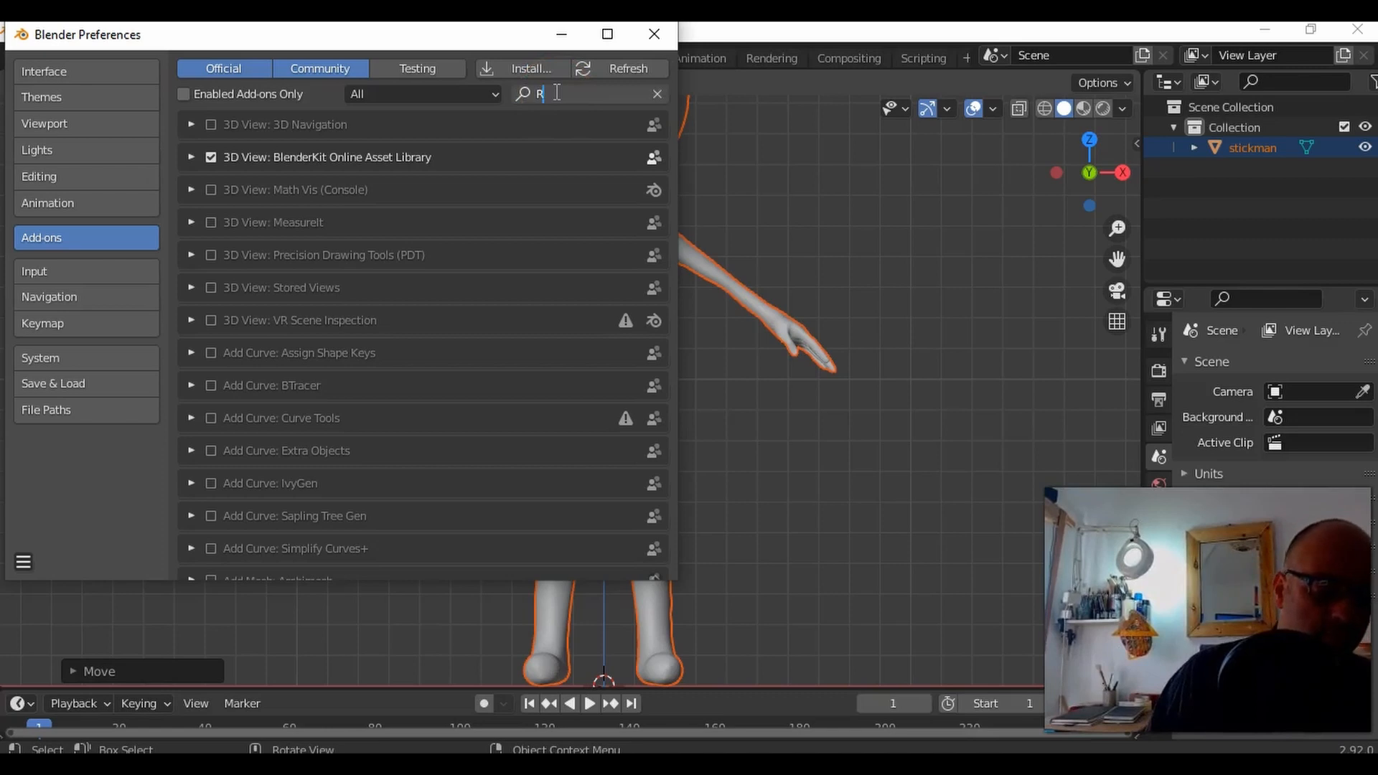
text(IG)
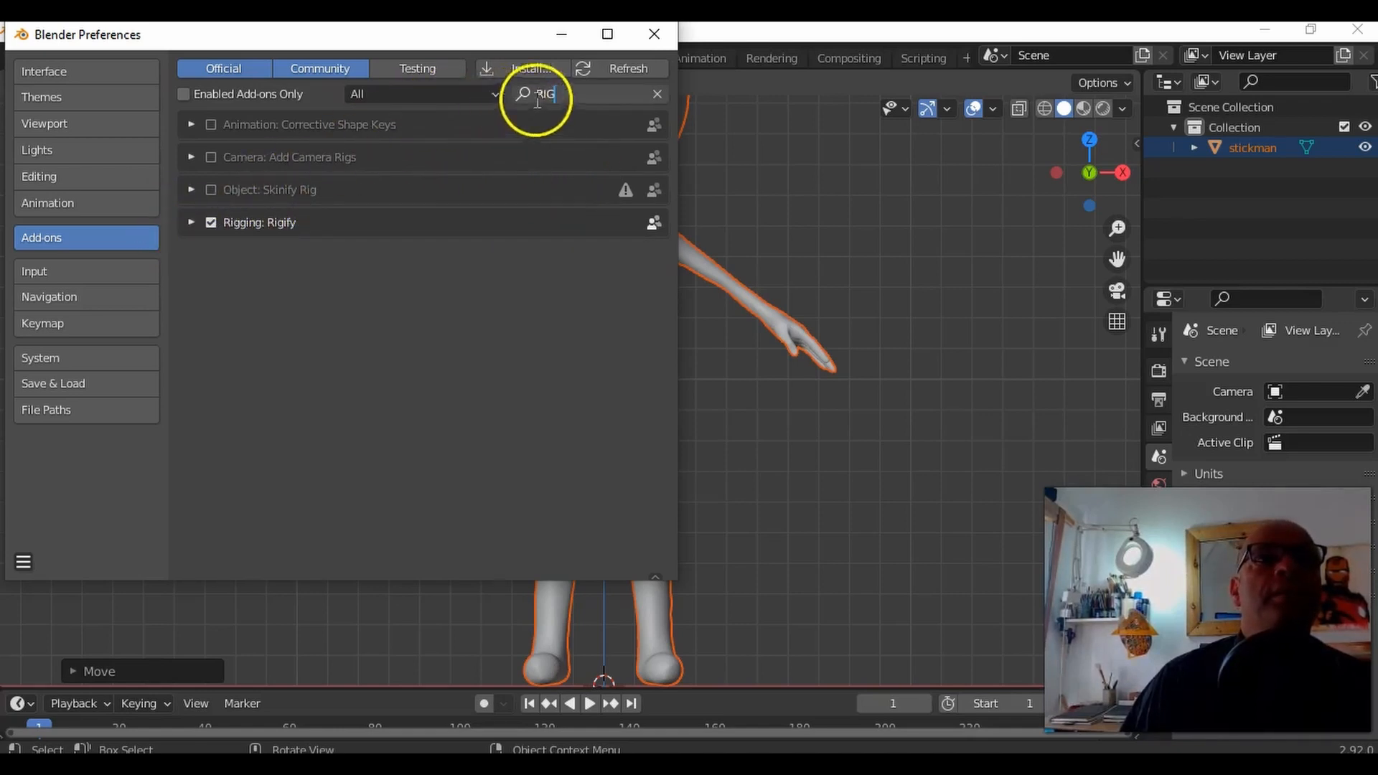
click(654, 36)
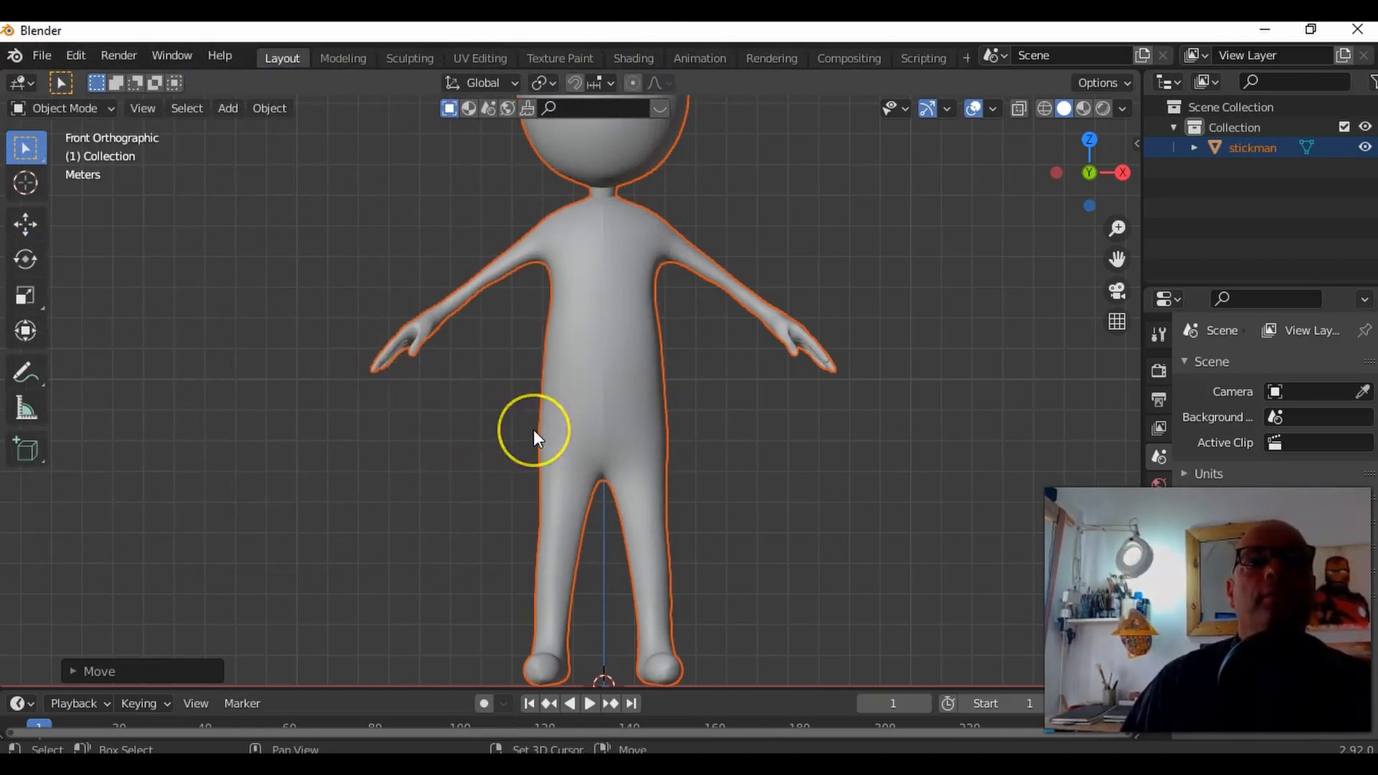
Step: Add a Basic Human (Meta-Rig) armature at the scene origin
key(shift+a)
mouse_move(533, 429)
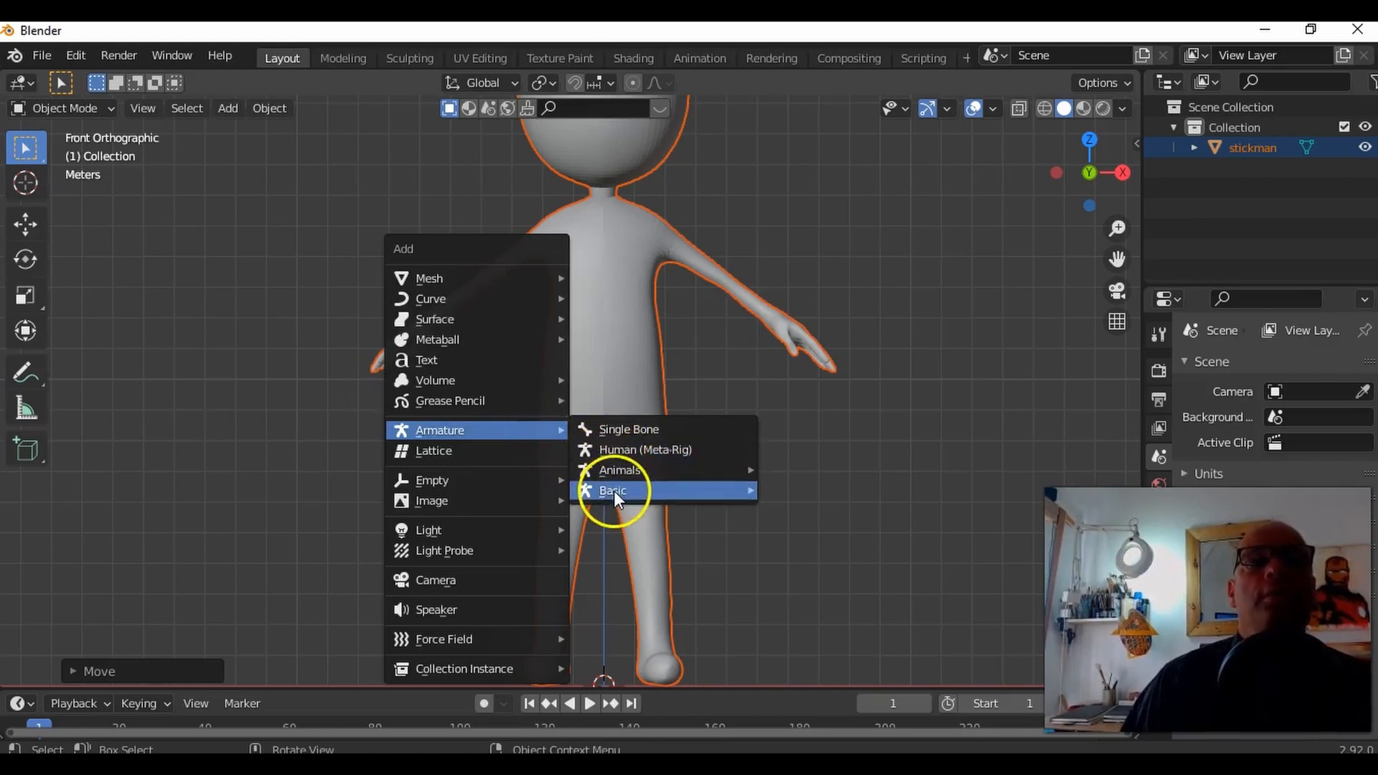
mouse_move(616, 492)
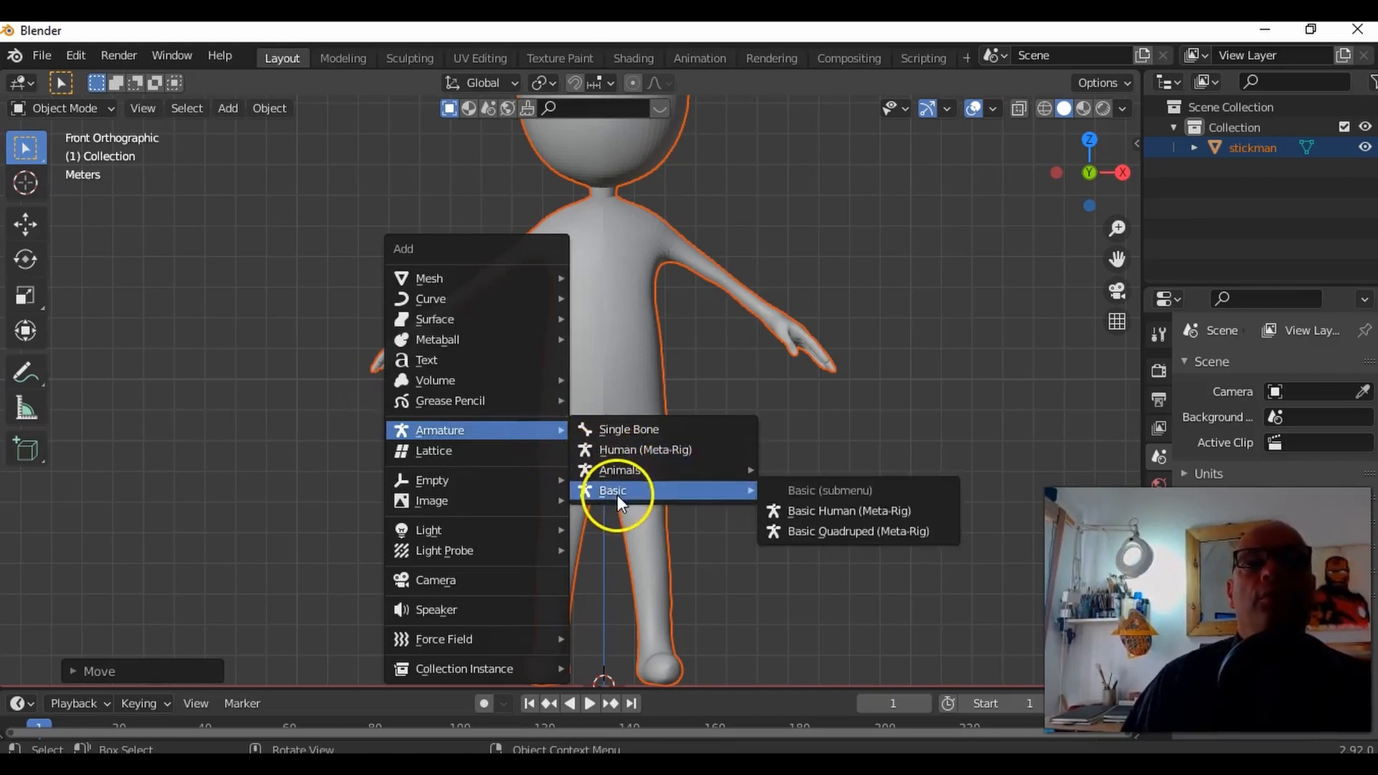
click(807, 516)
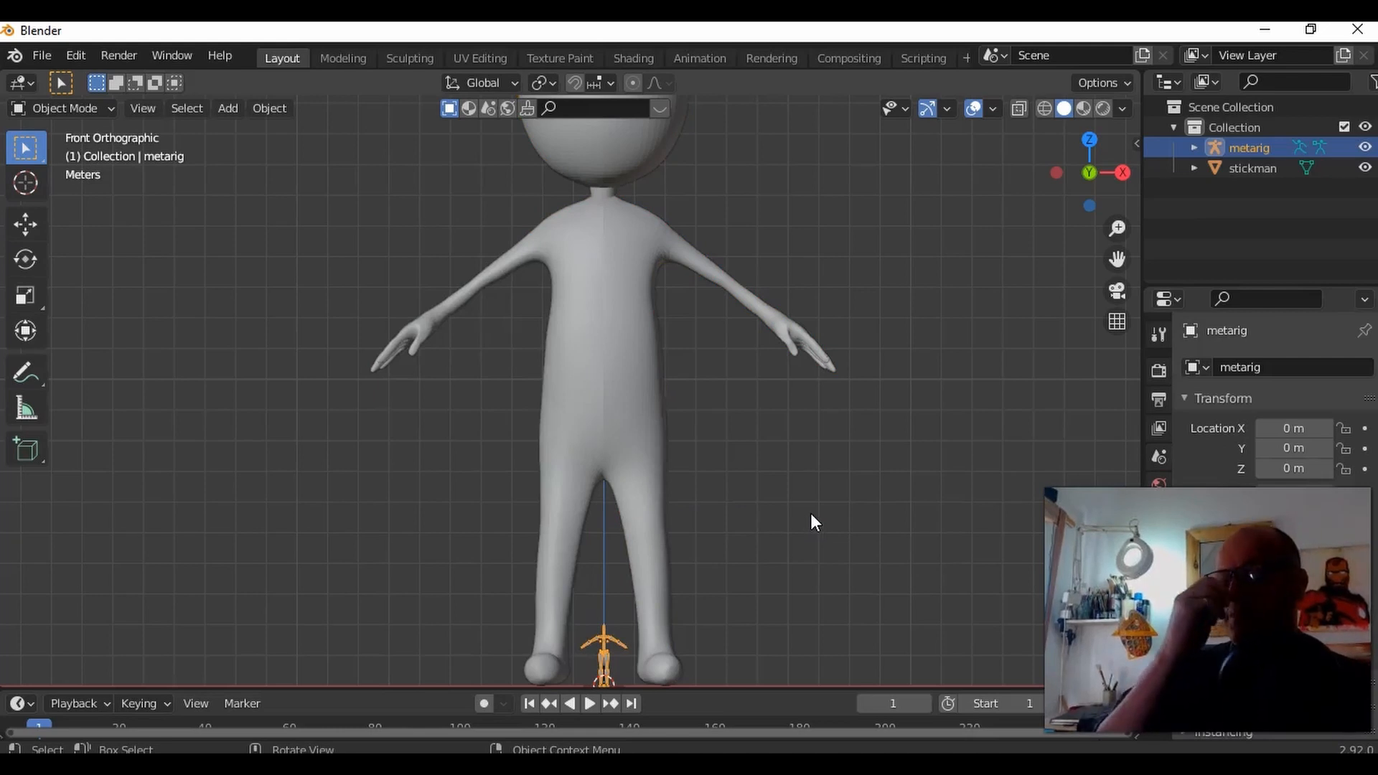
Step: Scale the metarig uniformly to about 9.28 so its shoulders and arms line up with the stickman
key(s)
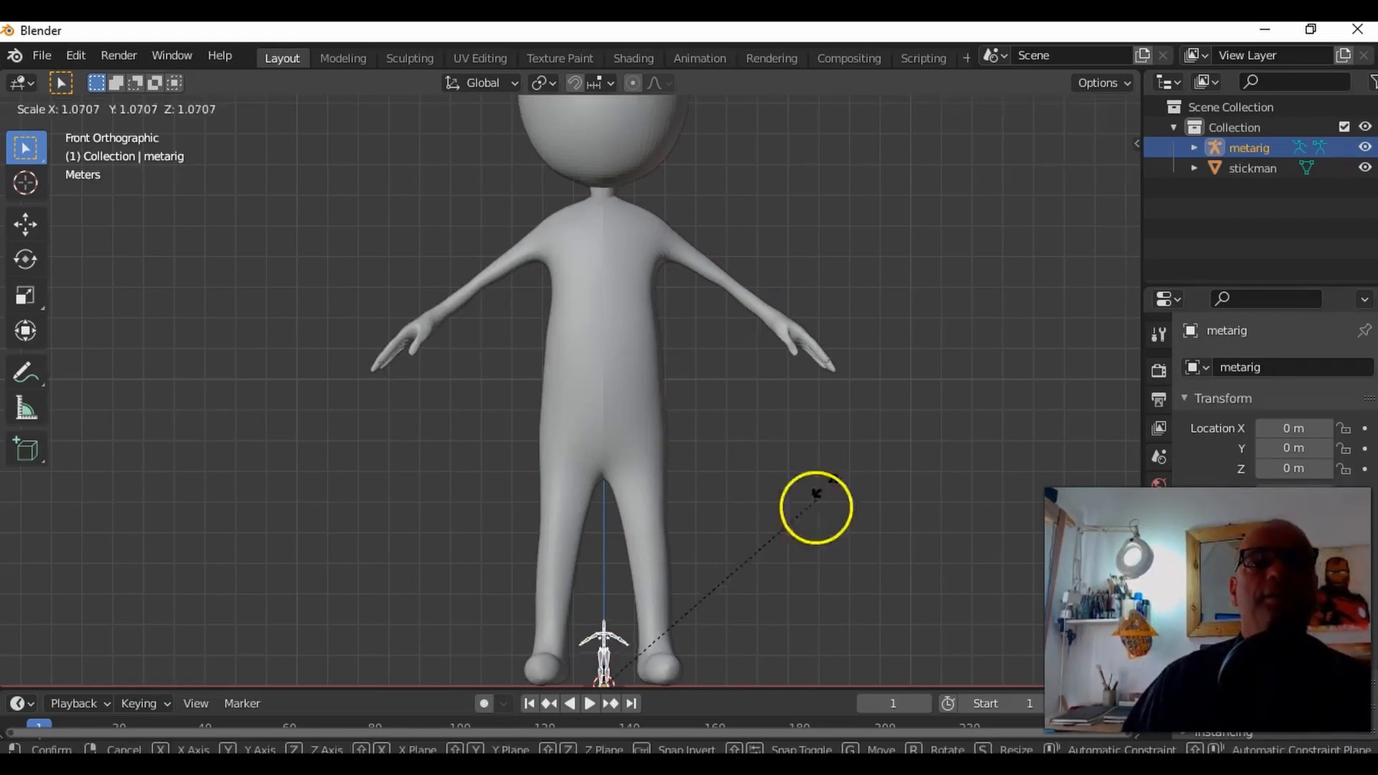
click(993, 307)
key(s)
click(1031, 216)
key(s)
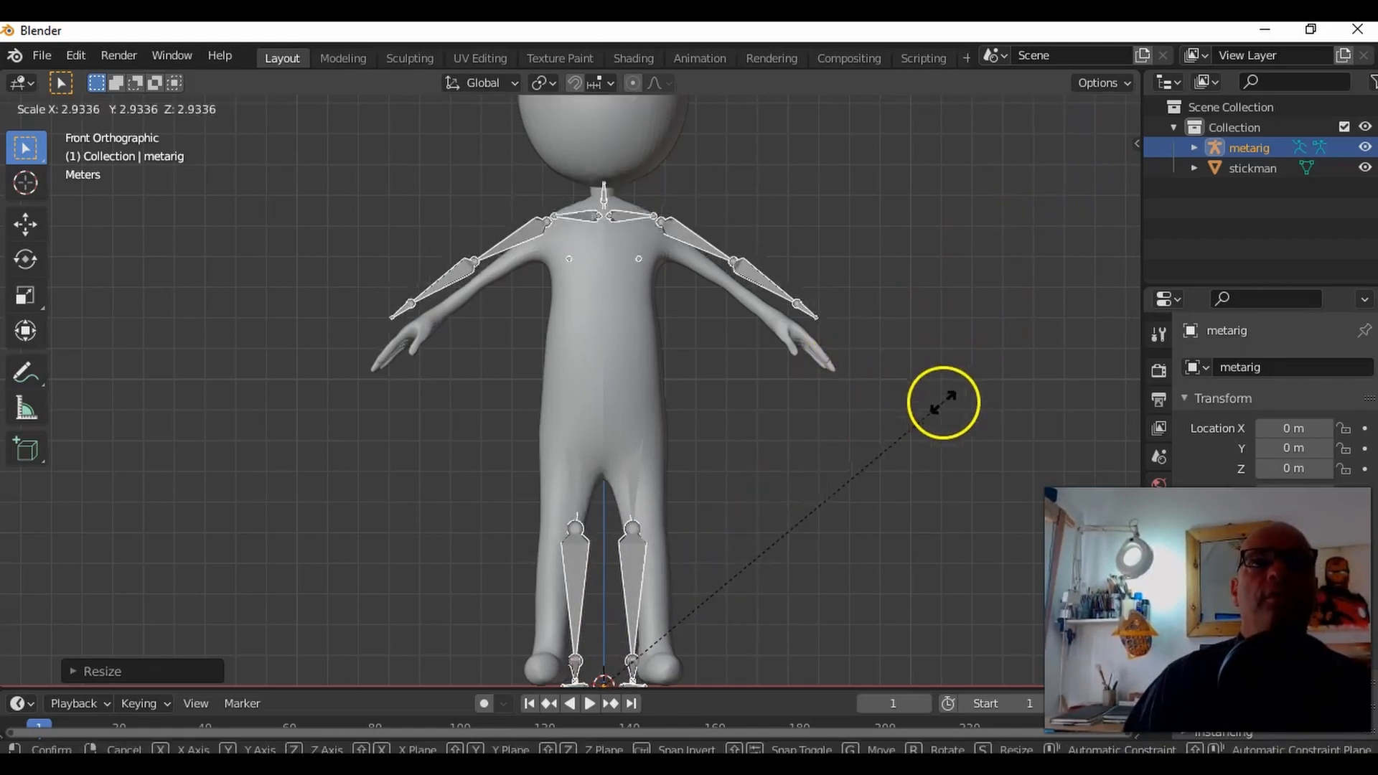
click(929, 409)
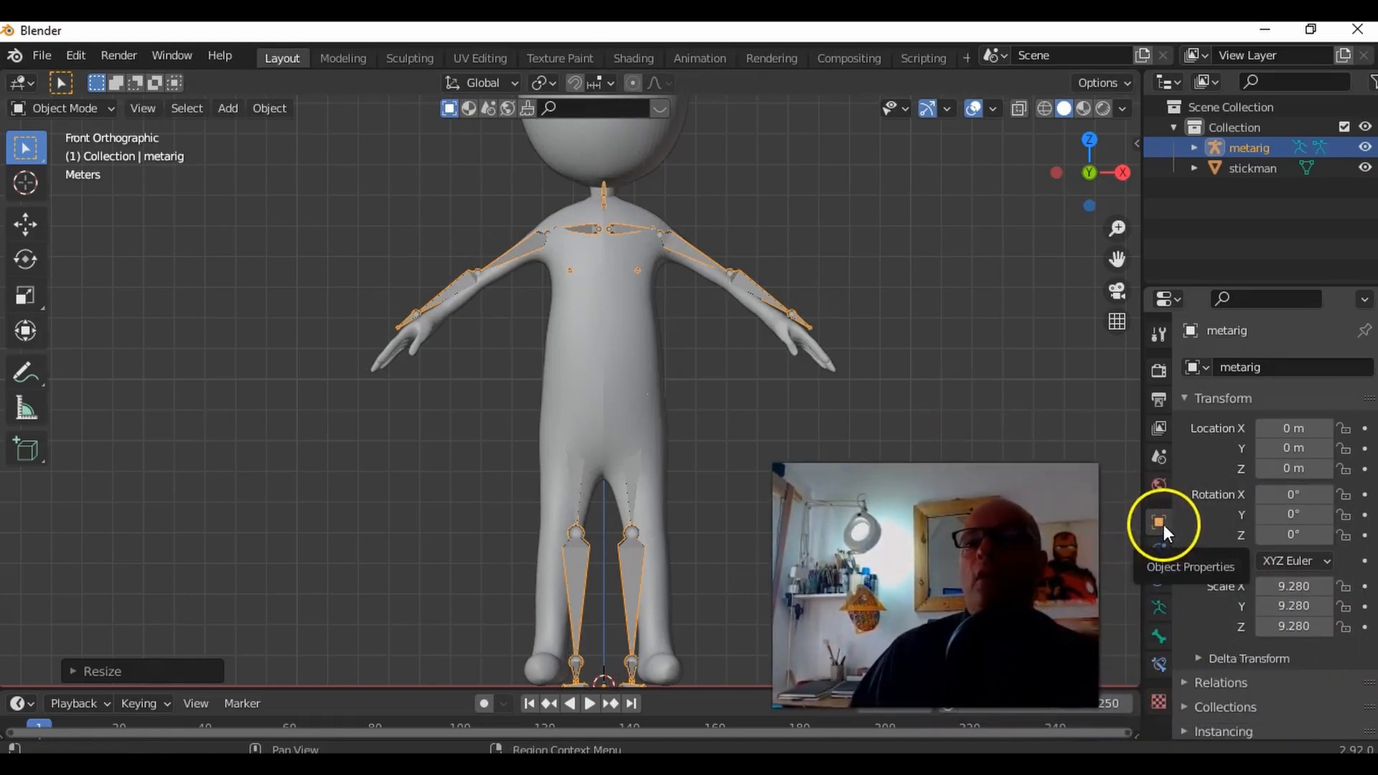
Step: Set the metarig's viewport display to In Front so the bones show through the mesh
scroll(1242, 560, down, 3)
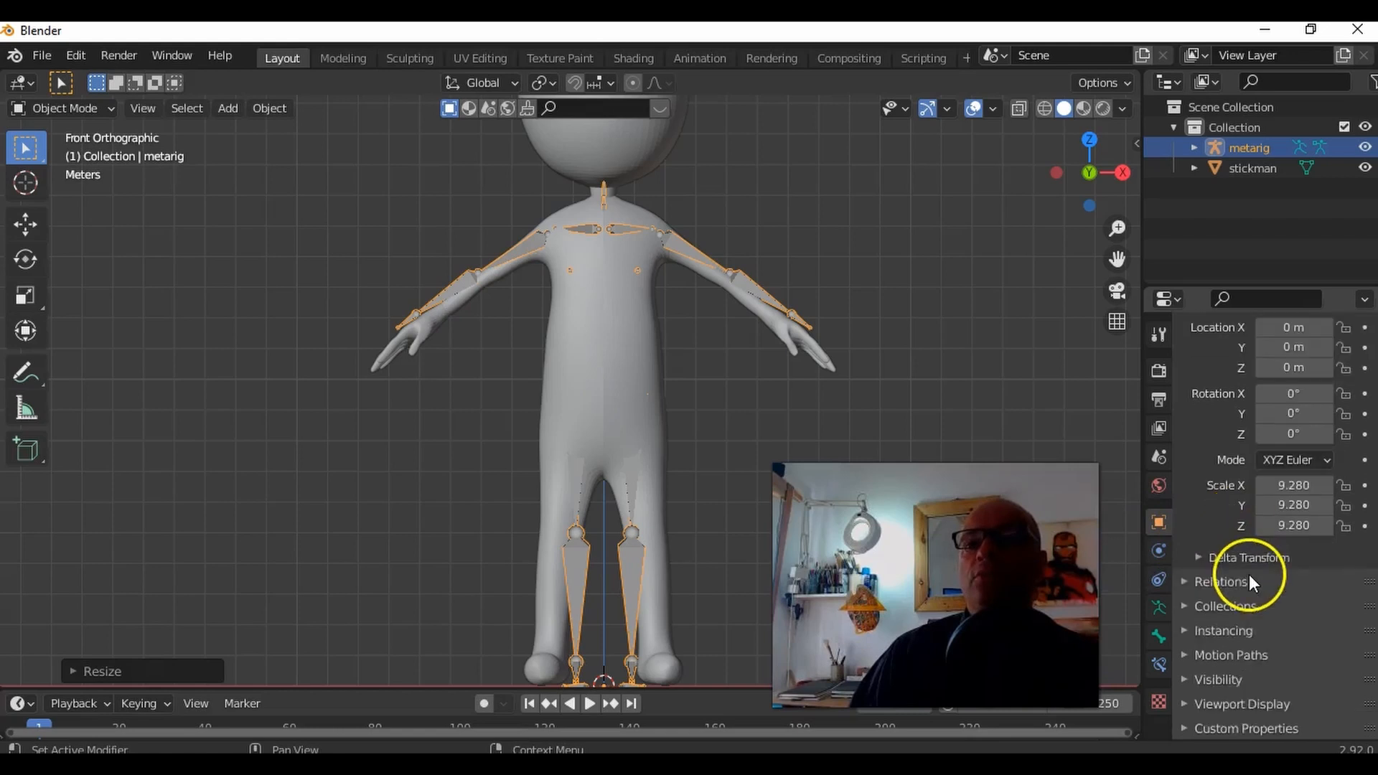
click(1191, 705)
scroll(1212, 686, down, 4)
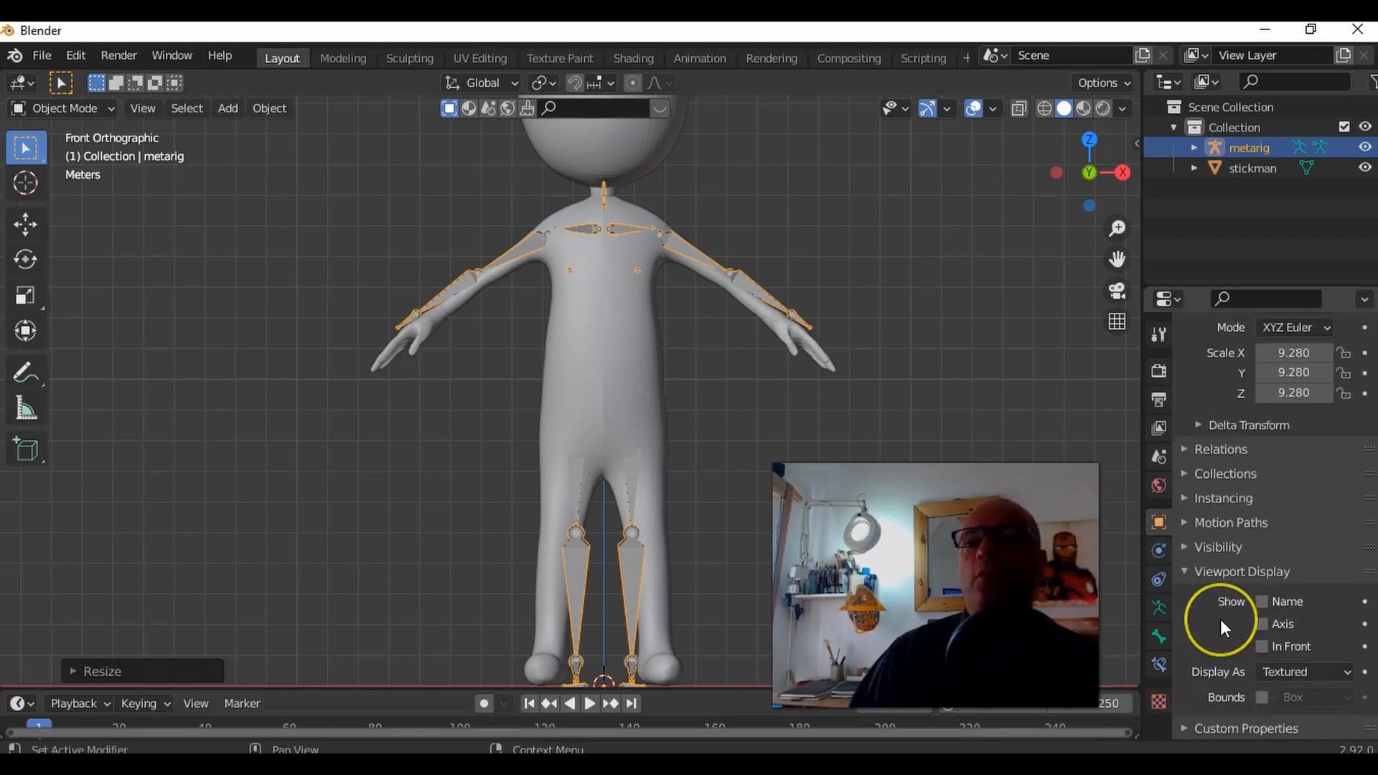
click(1261, 647)
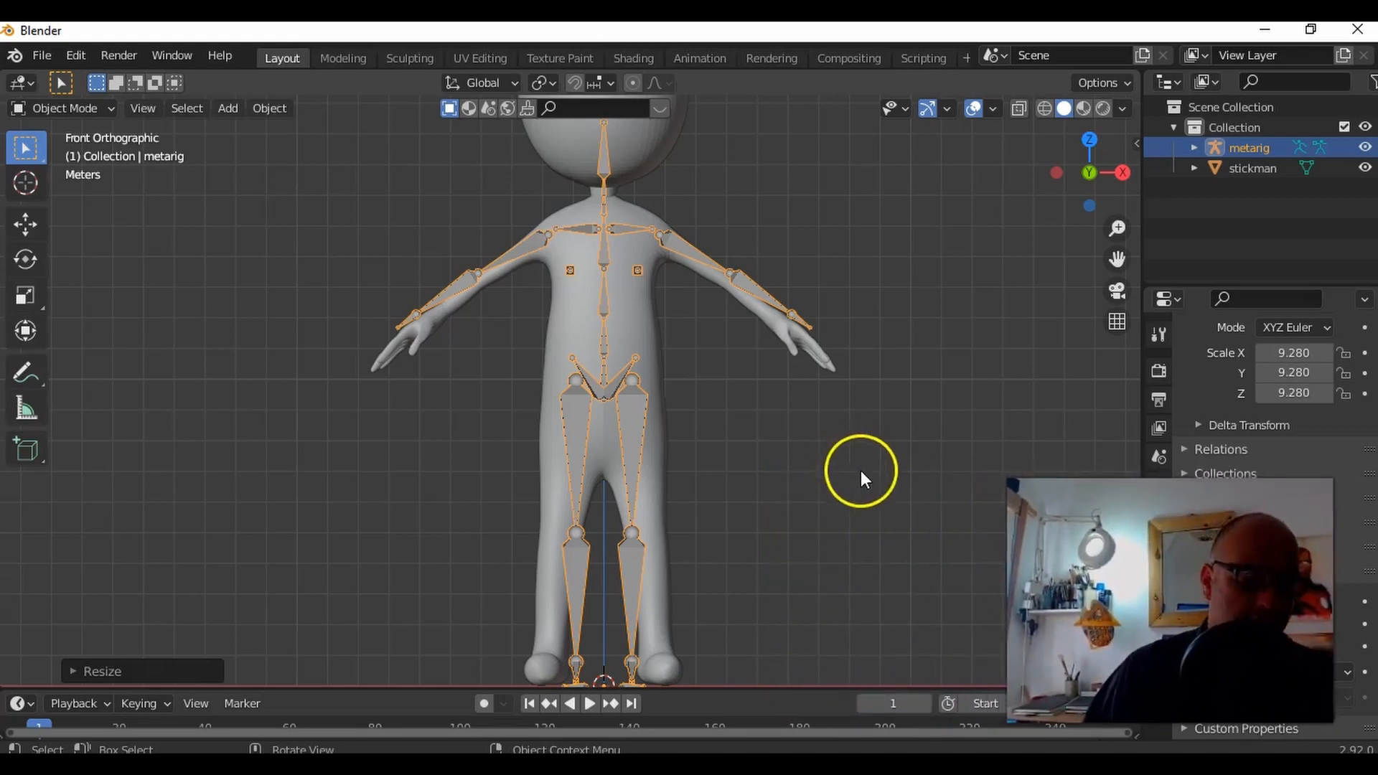
Step: Switch the metarig to Edit Mode and turn on X-Axis Mirror for bone editing
shift+middle_drag(865, 471, 842, 574)
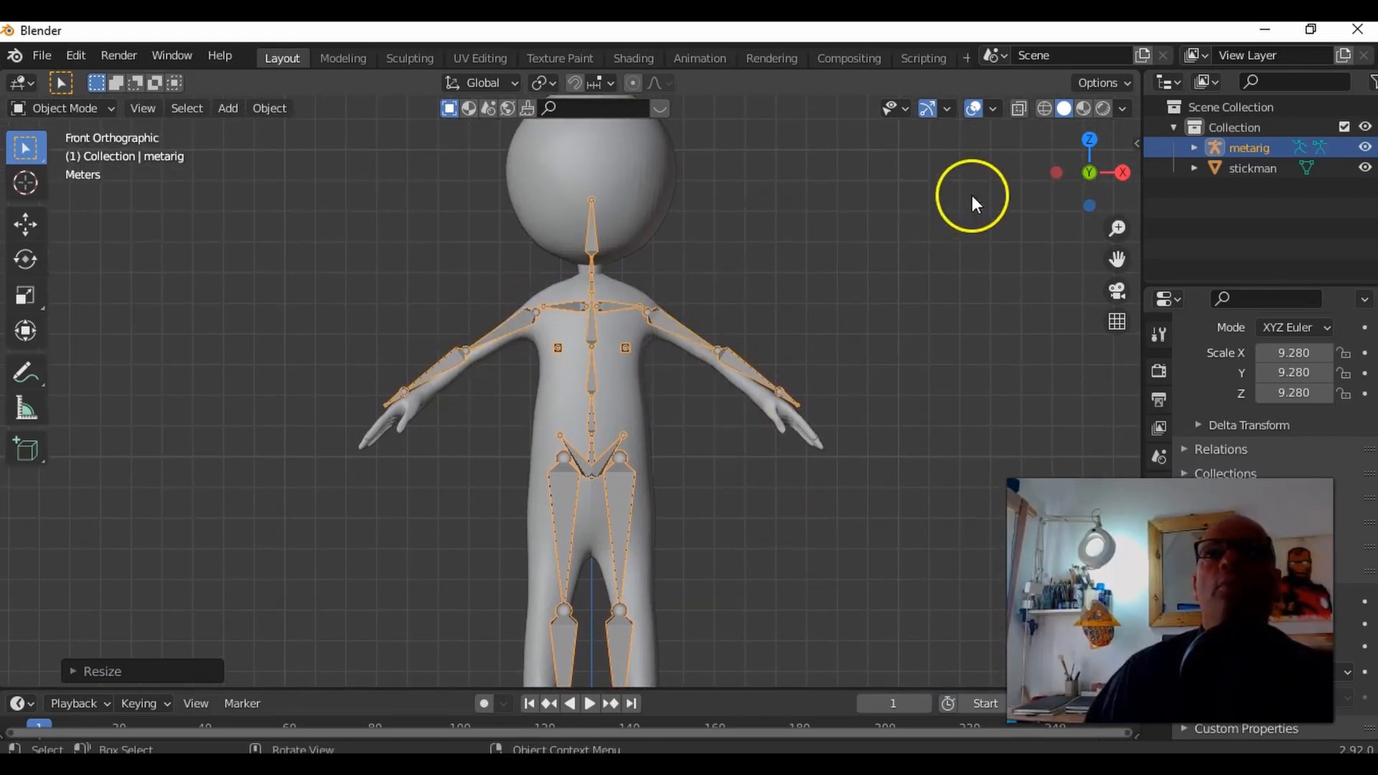
click(93, 108)
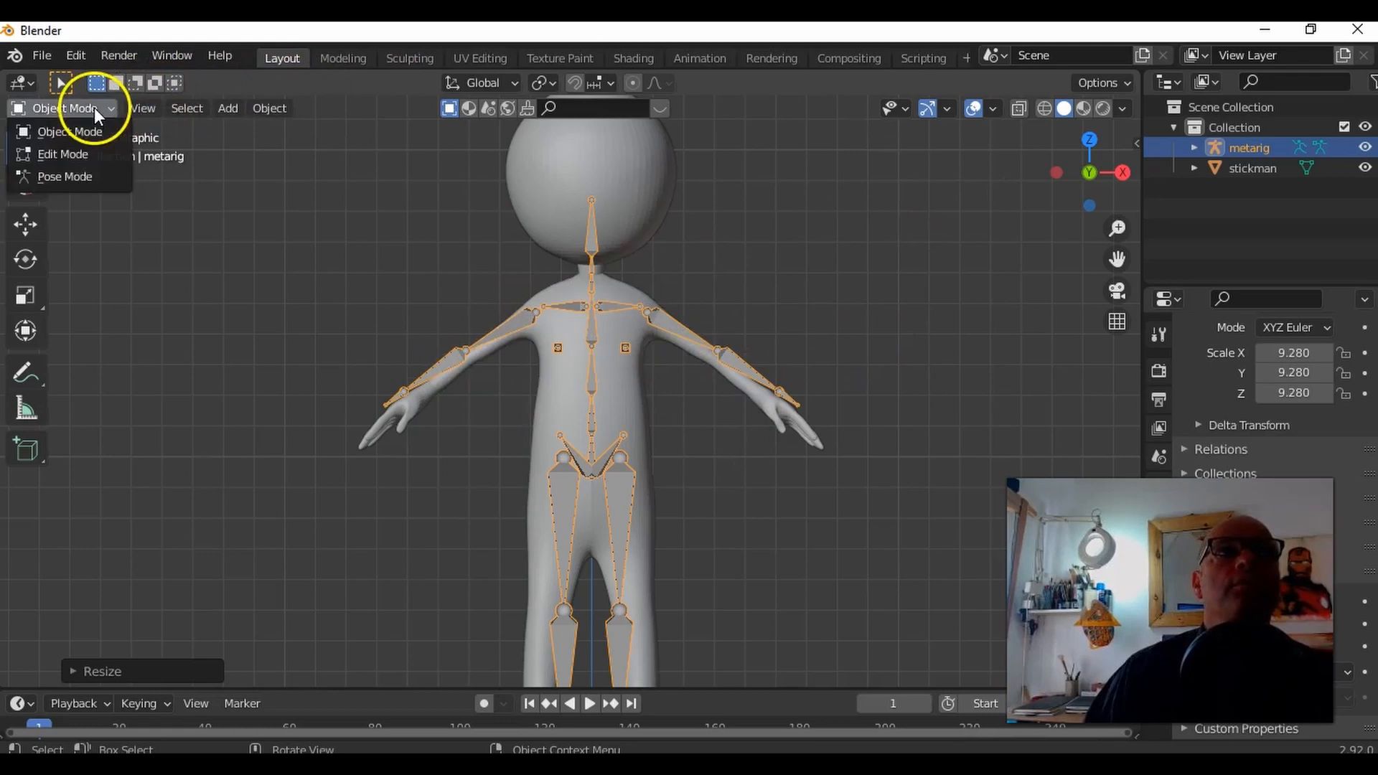
click(76, 157)
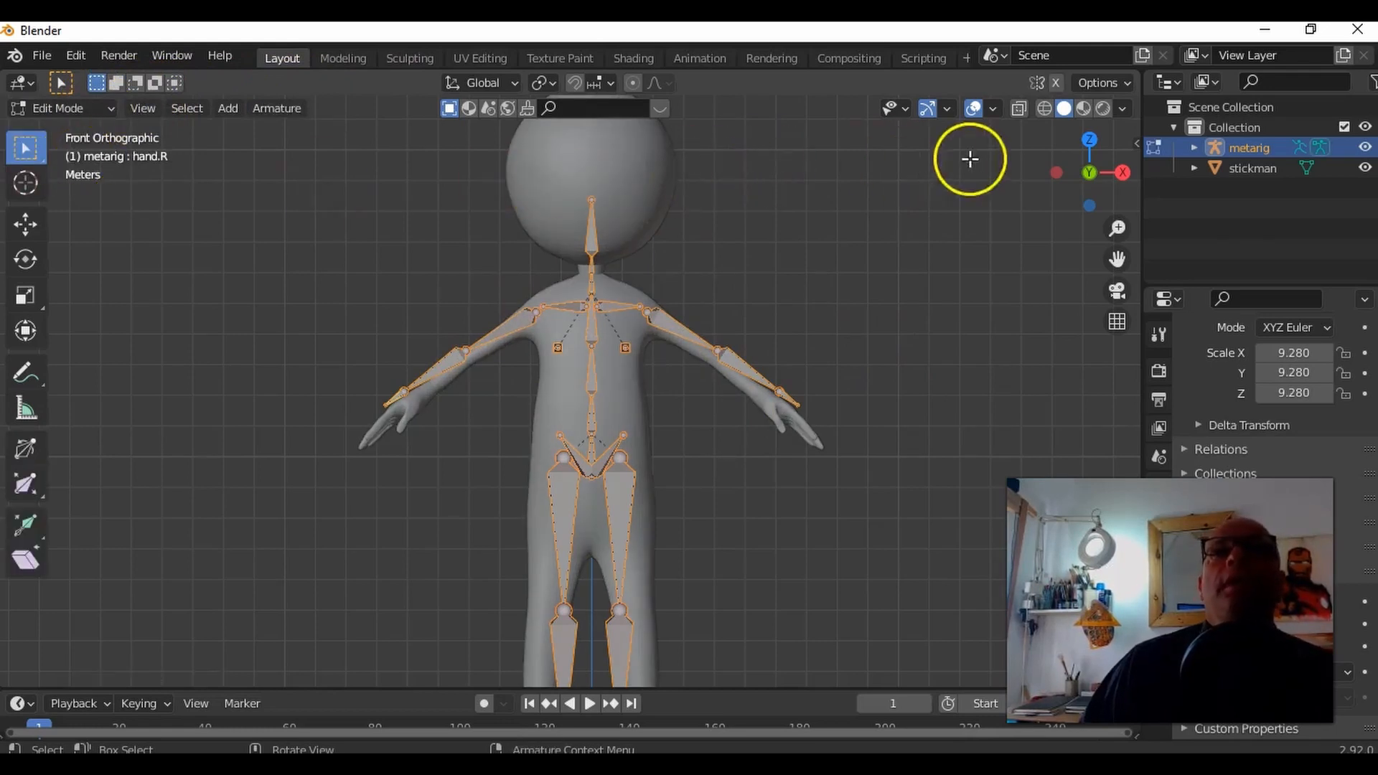
click(1135, 145)
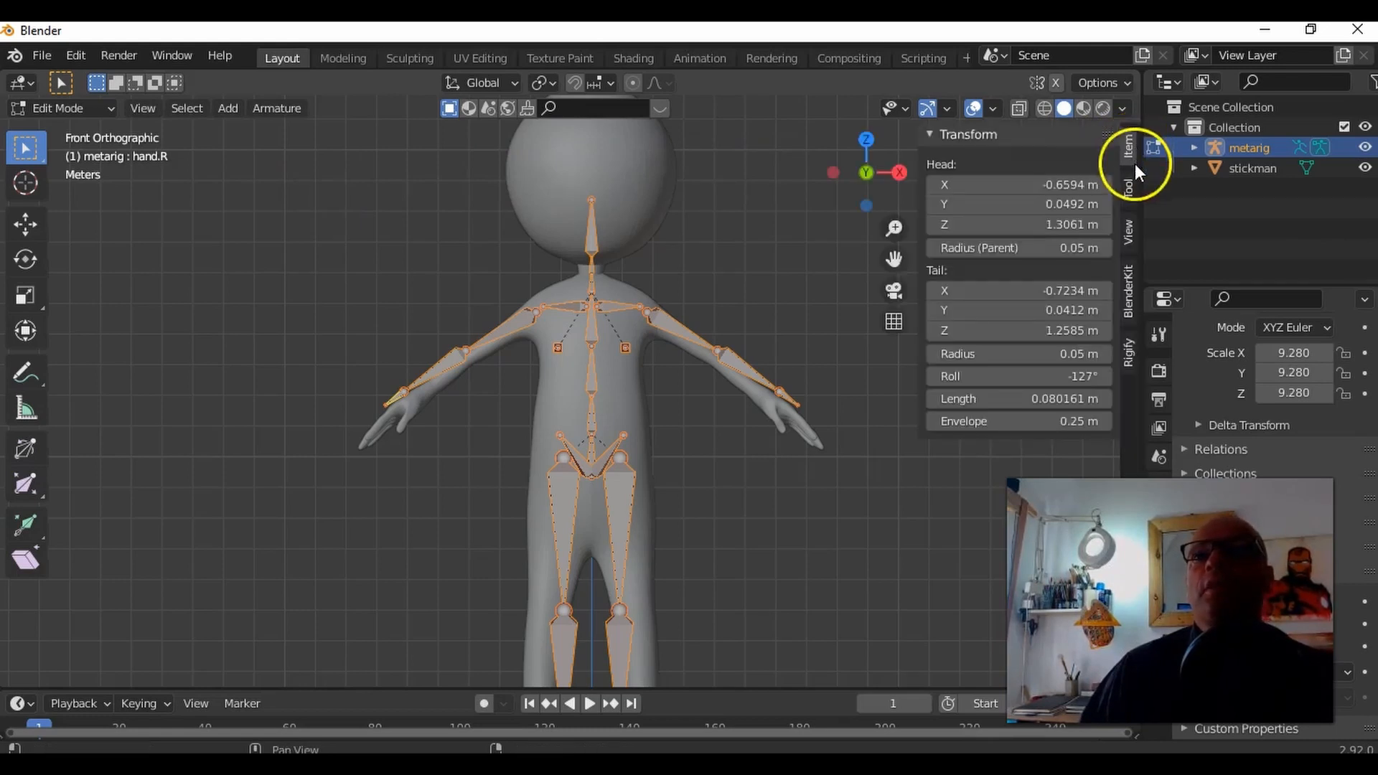
click(1132, 198)
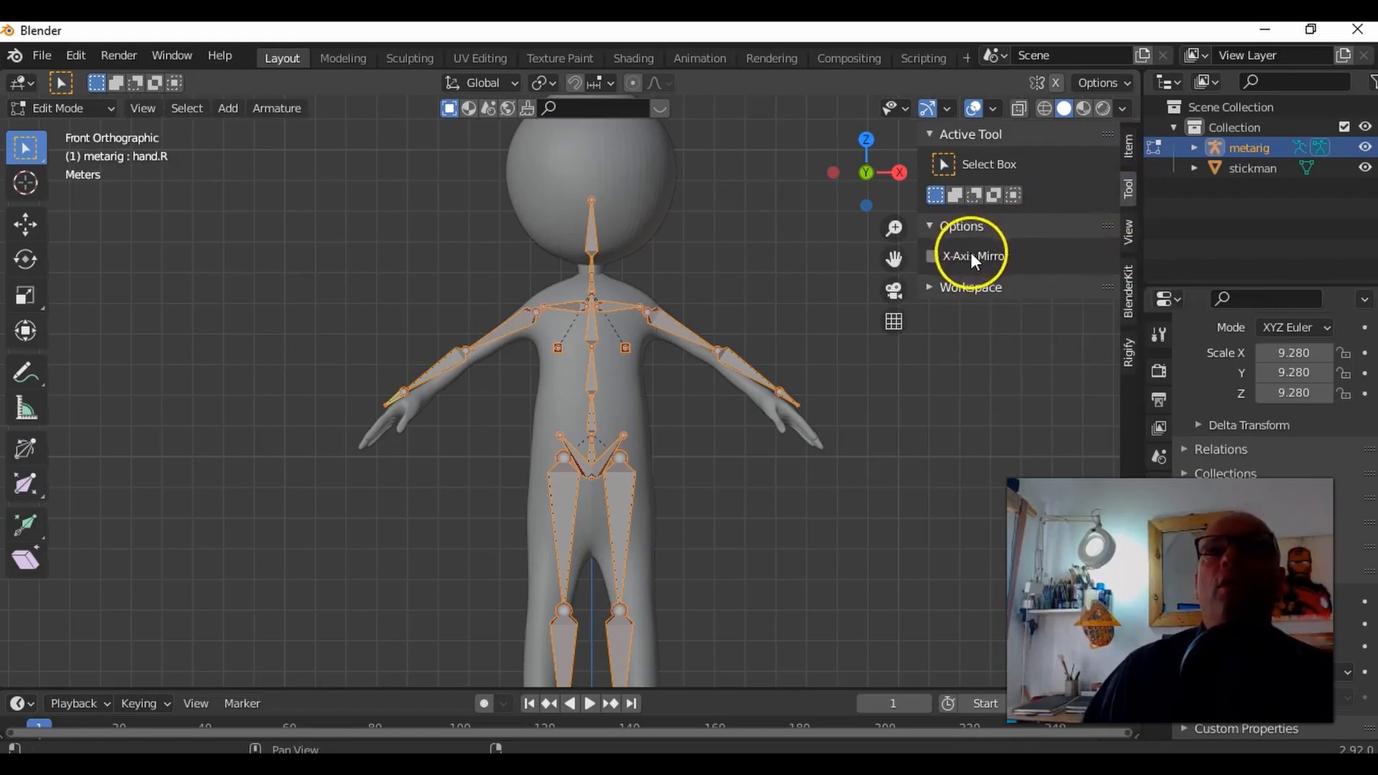
click(933, 257)
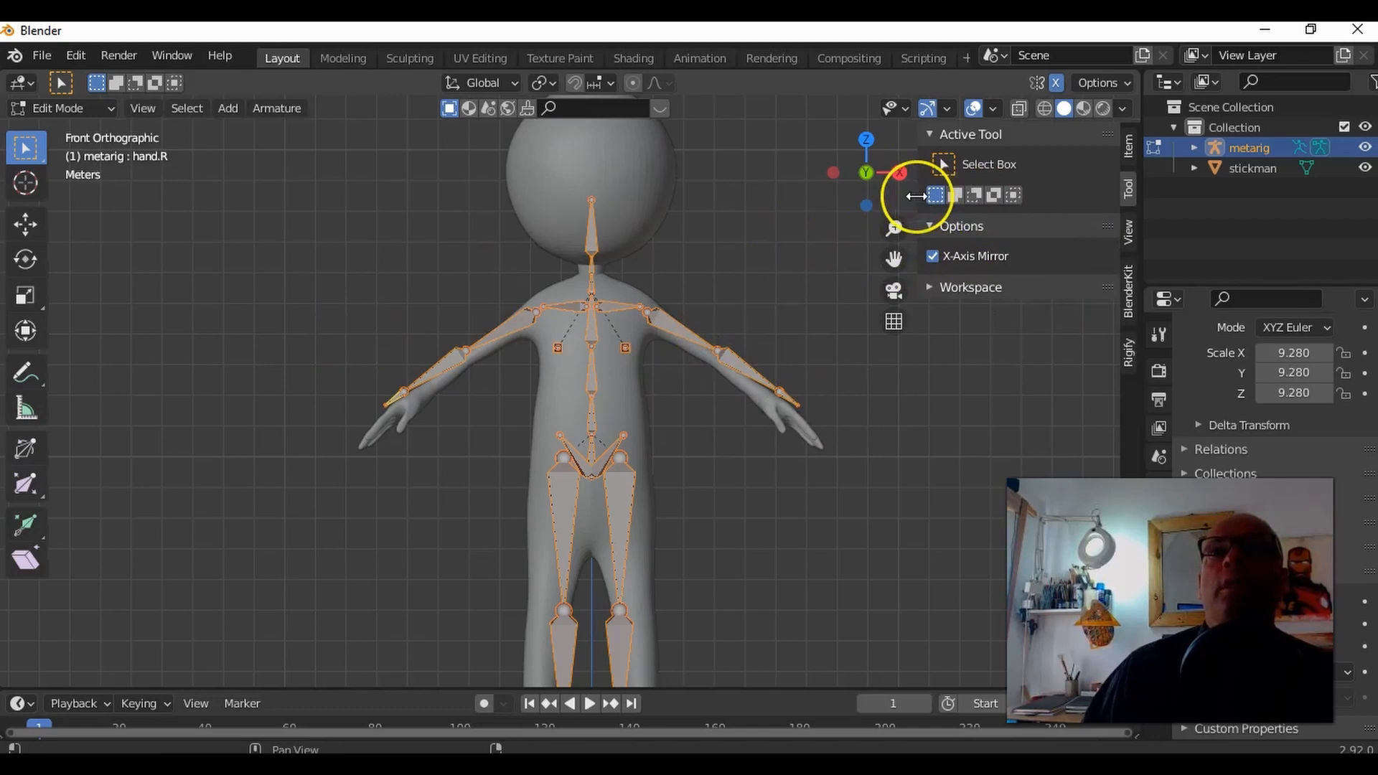
drag(917, 196, 1124, 199)
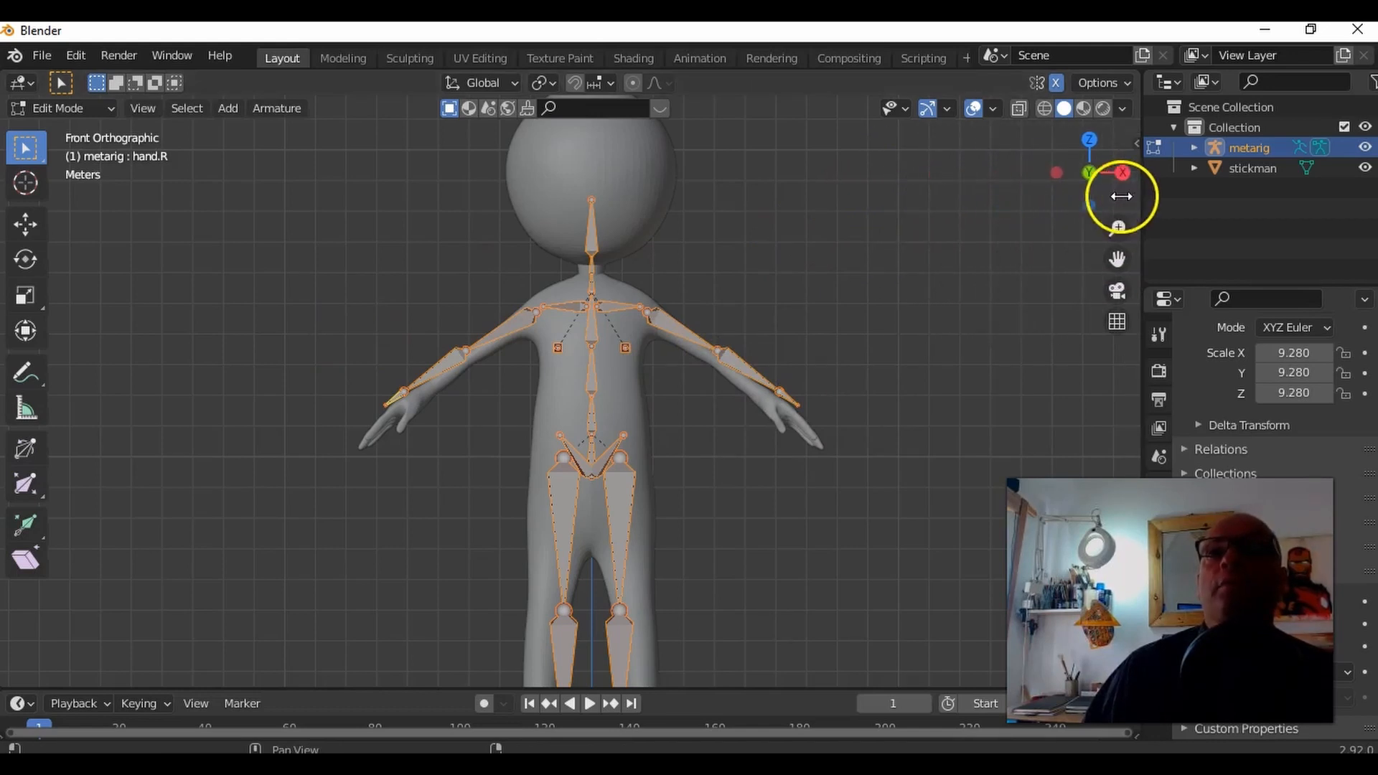
Step: Select the ankle joint and foot bones on the positive X side and move them outward into the stickman's foot
scroll(747, 283, down, 1)
scroll(768, 302, down, 1)
scroll(767, 285, down, 1)
scroll(754, 259, up, 4)
shift+middle_drag(772, 448, 784, 194)
key(KP_5)
shift+middle_drag(778, 474, 778, 397)
drag(711, 602, 635, 478)
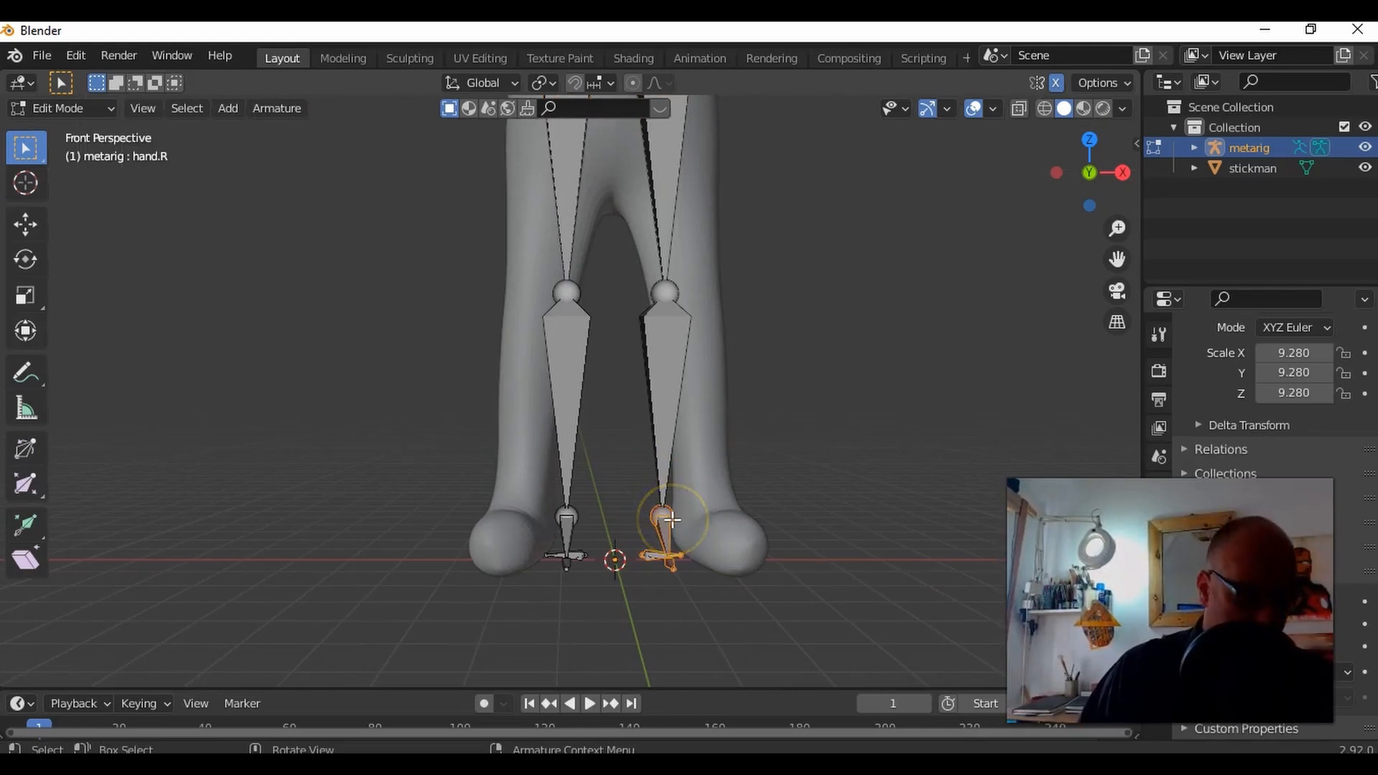
key(g)
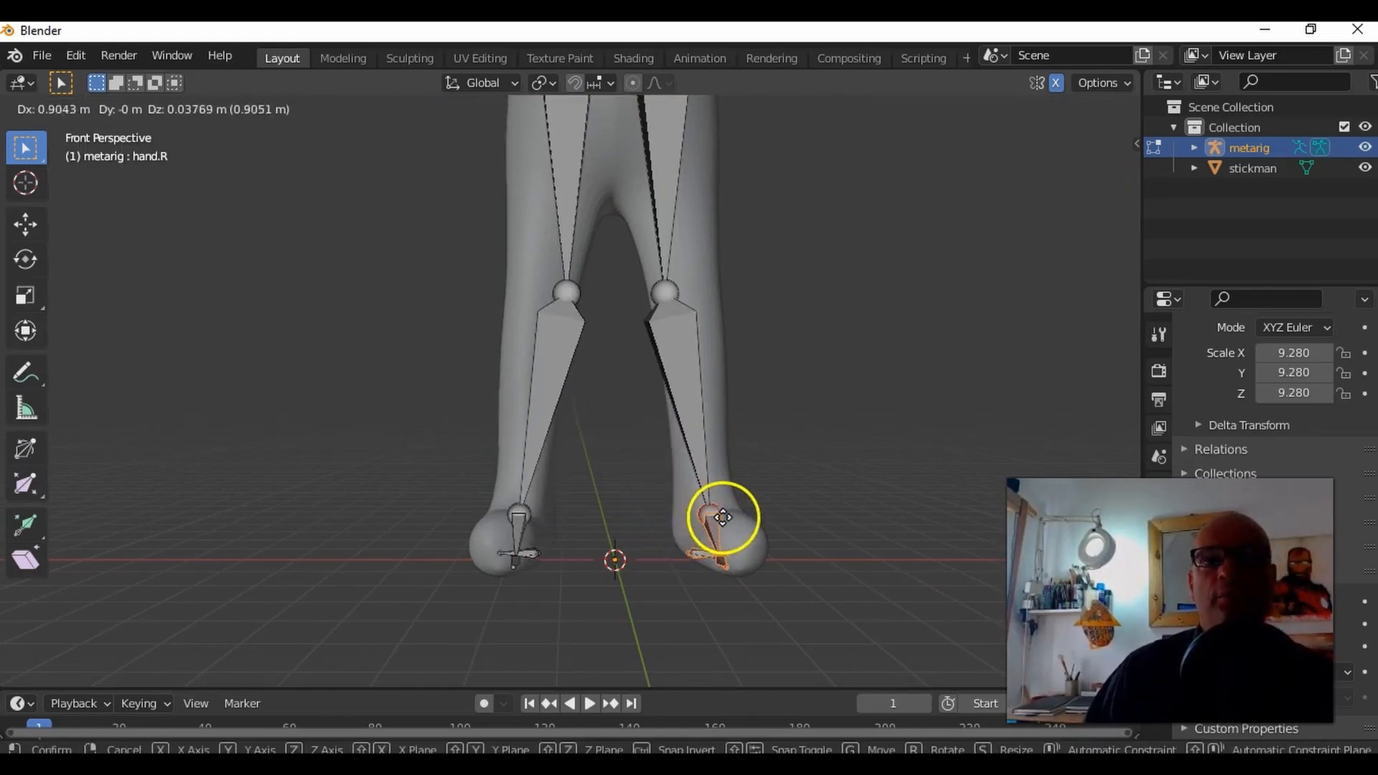
click(729, 517)
Step: Move the knee joint on the positive X side outward into the middle of the stickman's leg
drag(629, 261, 711, 313)
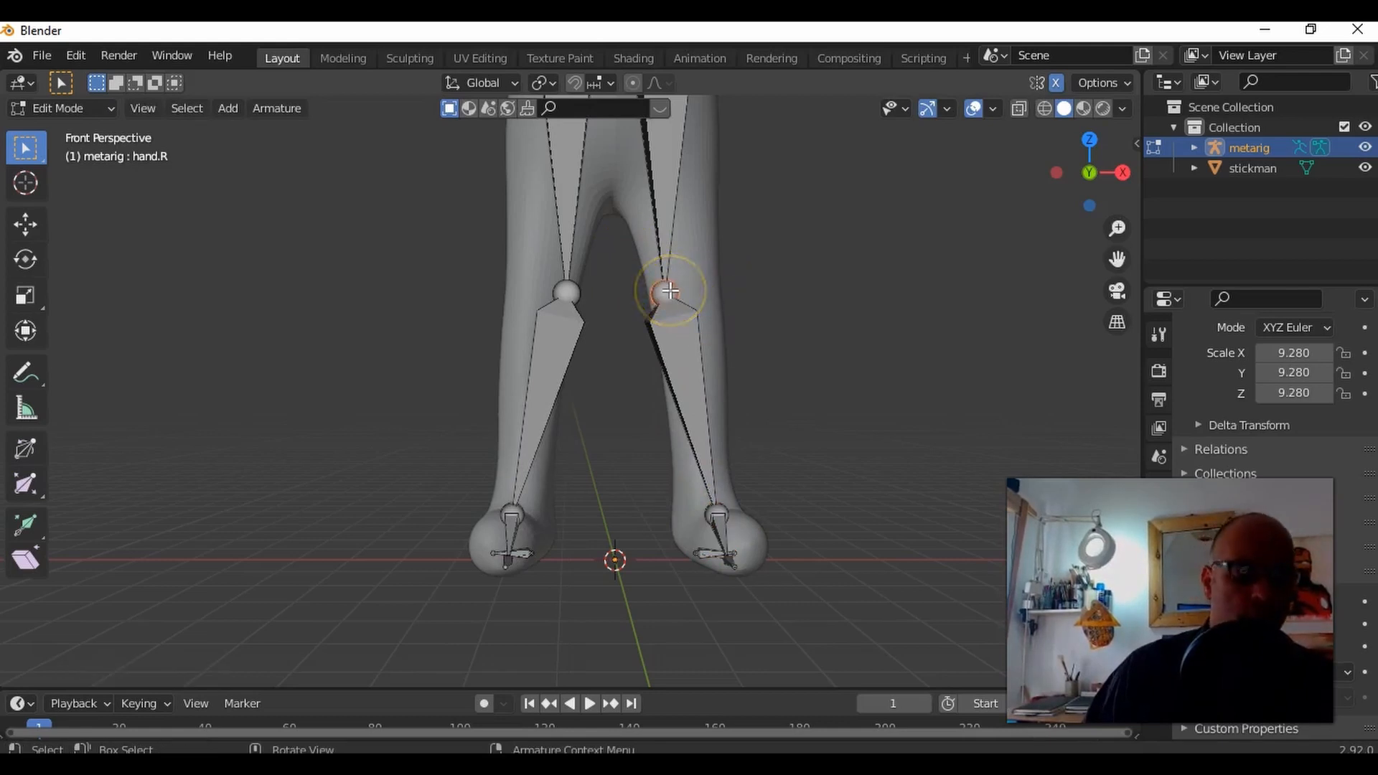
key(g)
click(700, 290)
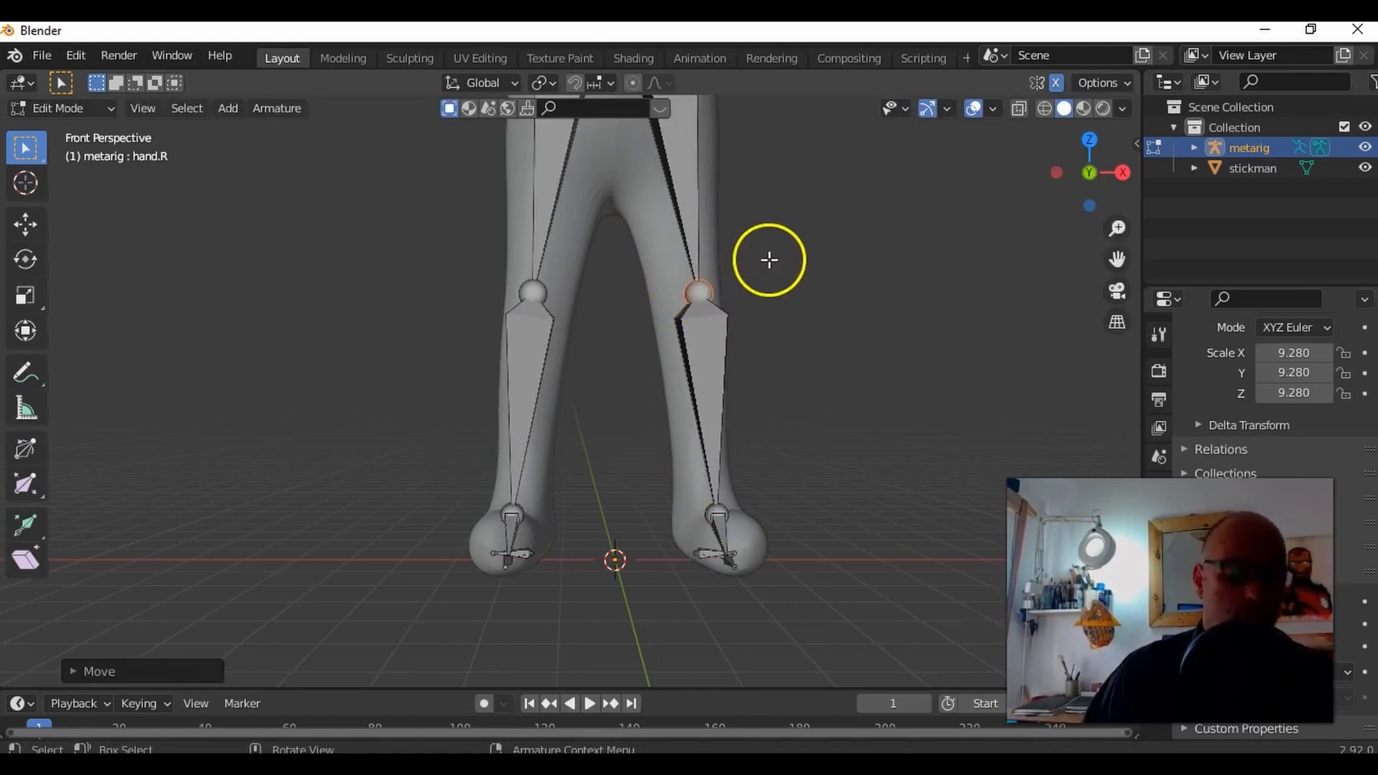
Step: Select the thigh bone's hip joint on the positive X side and move it down into the top of the stickman's leg
shift+middle_drag(789, 243, 785, 526)
scroll(743, 402, up, 1)
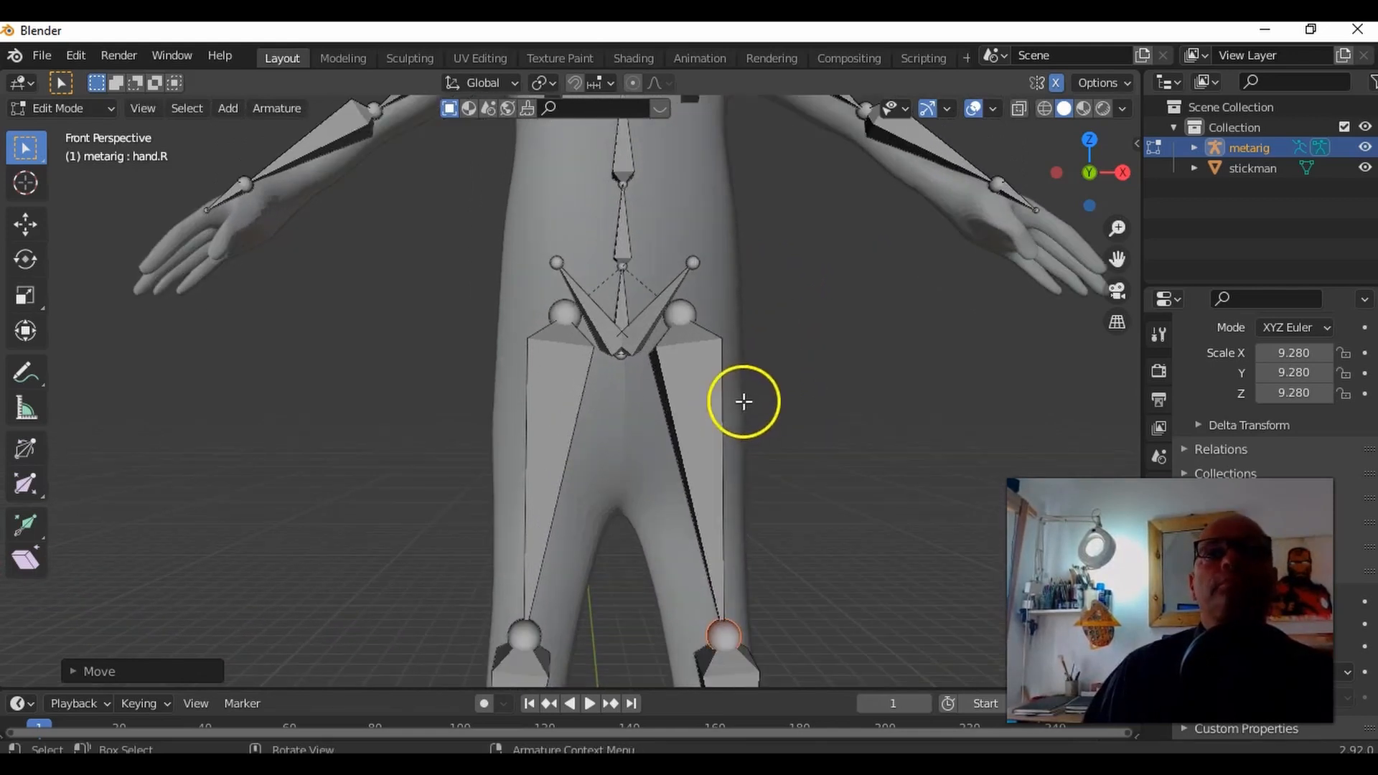
drag(738, 334, 660, 299)
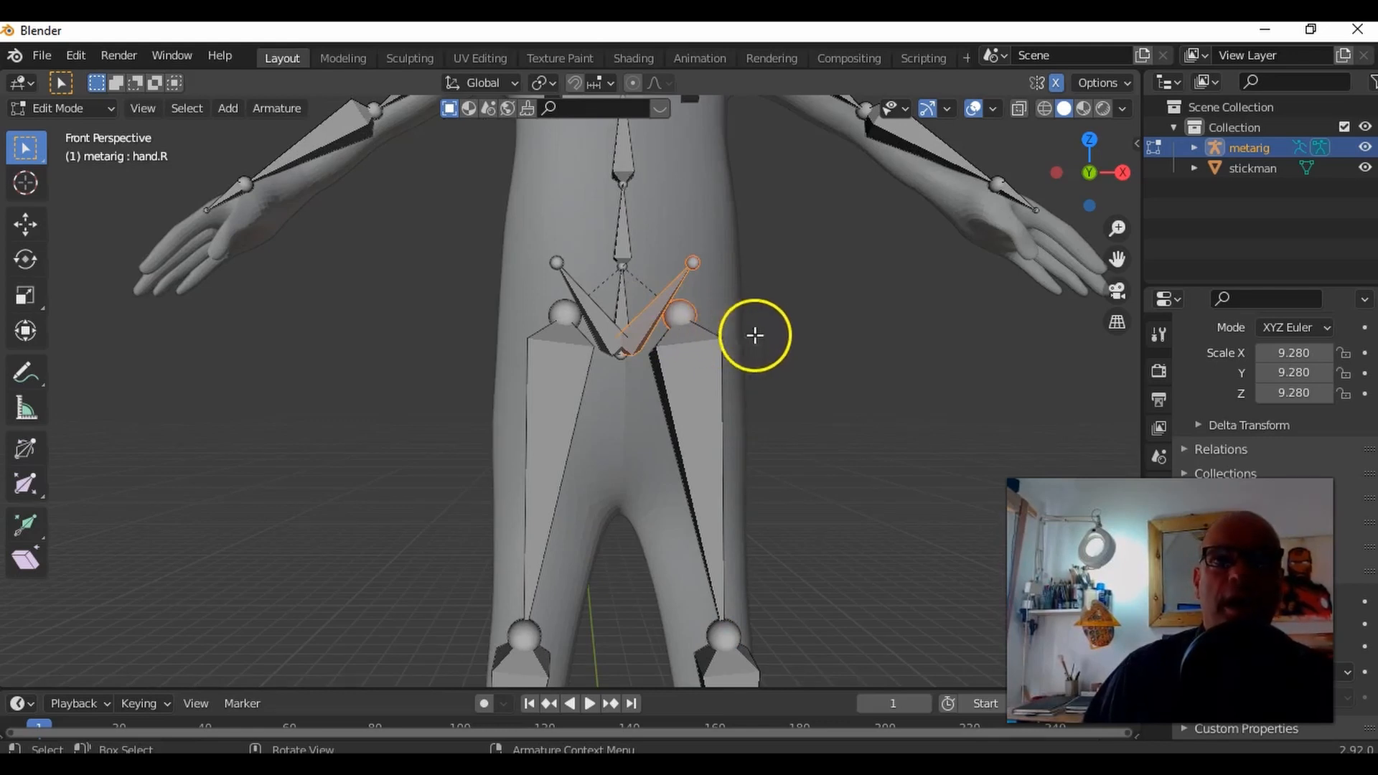
drag(730, 328, 688, 307)
middle_drag(743, 334, 722, 299)
drag(722, 298, 691, 343)
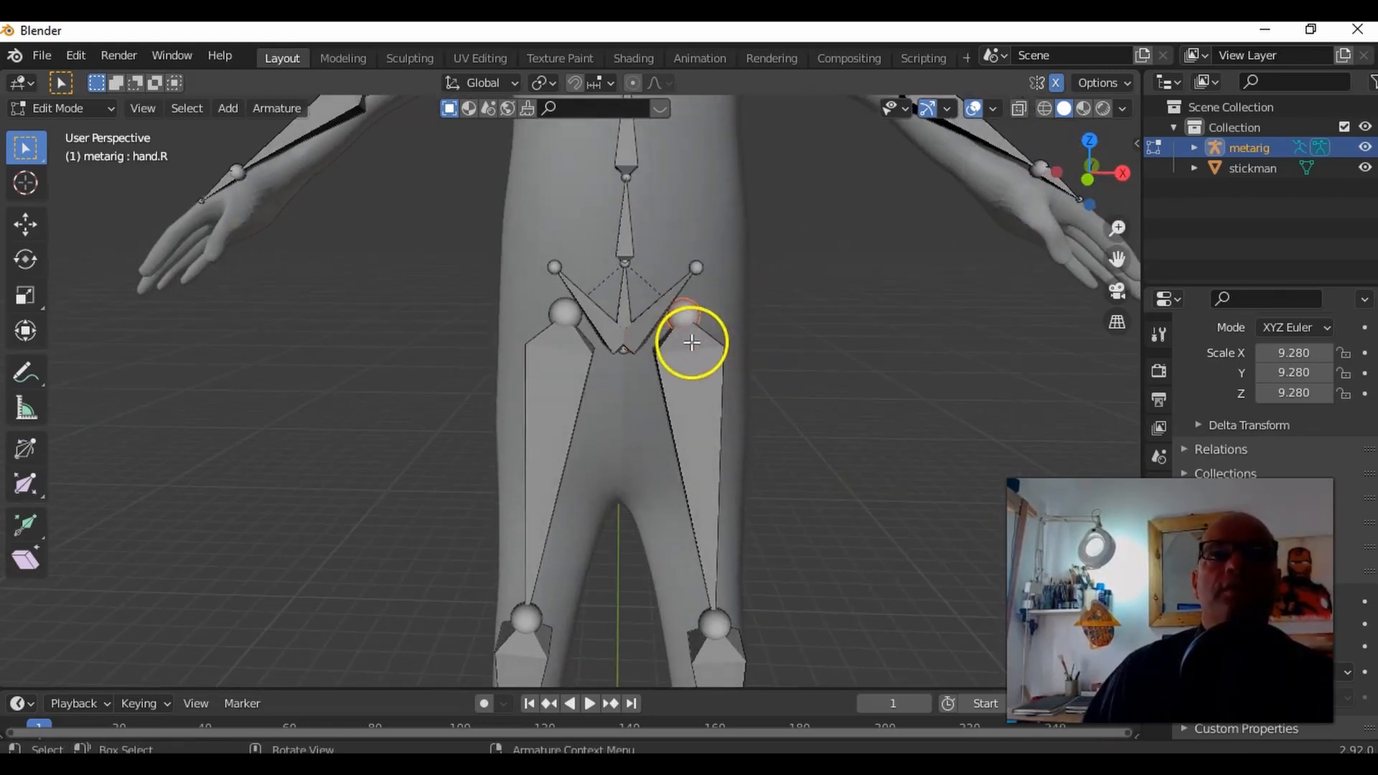
key(g)
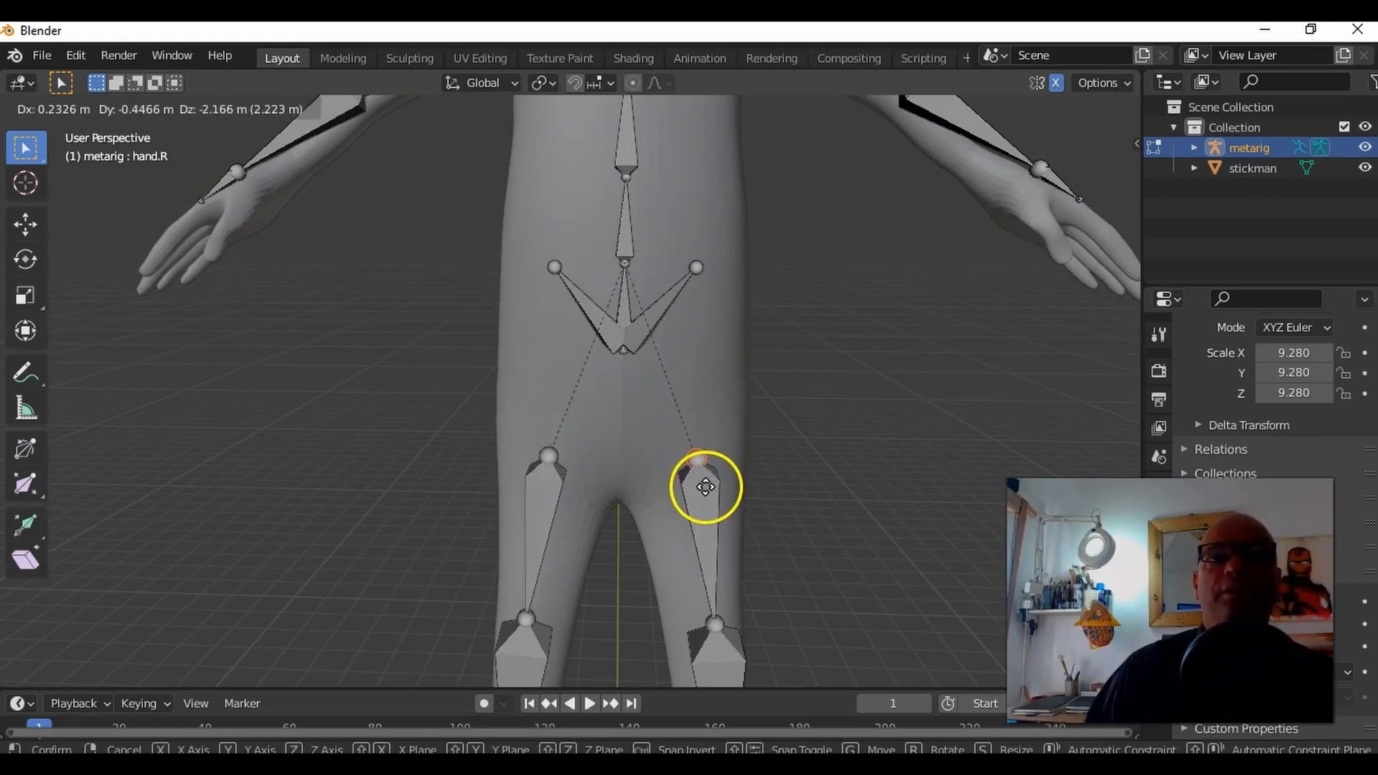
click(706, 486)
Step: Move the outer tip of the pelvis bone on the positive X side down and outward toward the side of the hip
scroll(741, 395, down, 5)
mouse_move(742, 400)
middle_down()
mouse_move(656, 412)
mouse_move(634, 399)
mouse_move(761, 385)
middle_up()
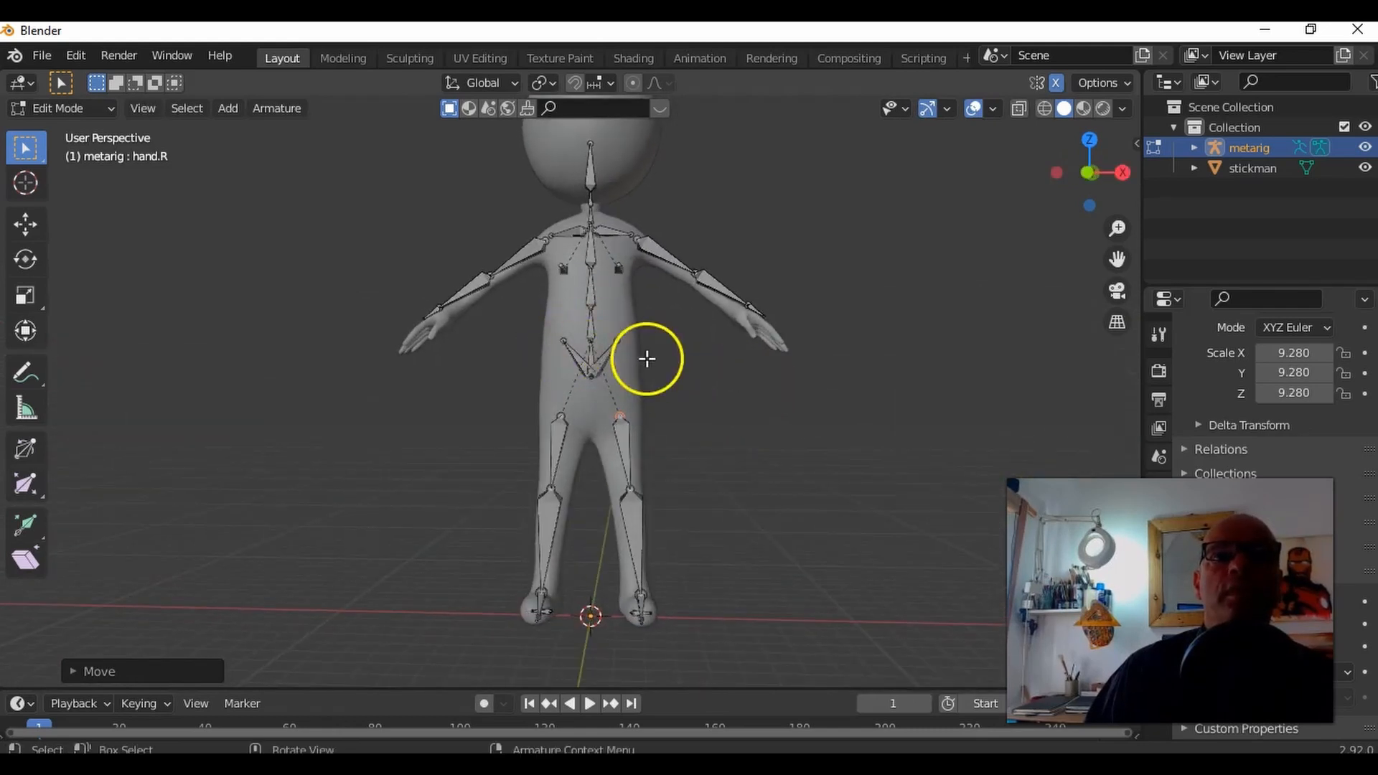
scroll(646, 351, up, 4)
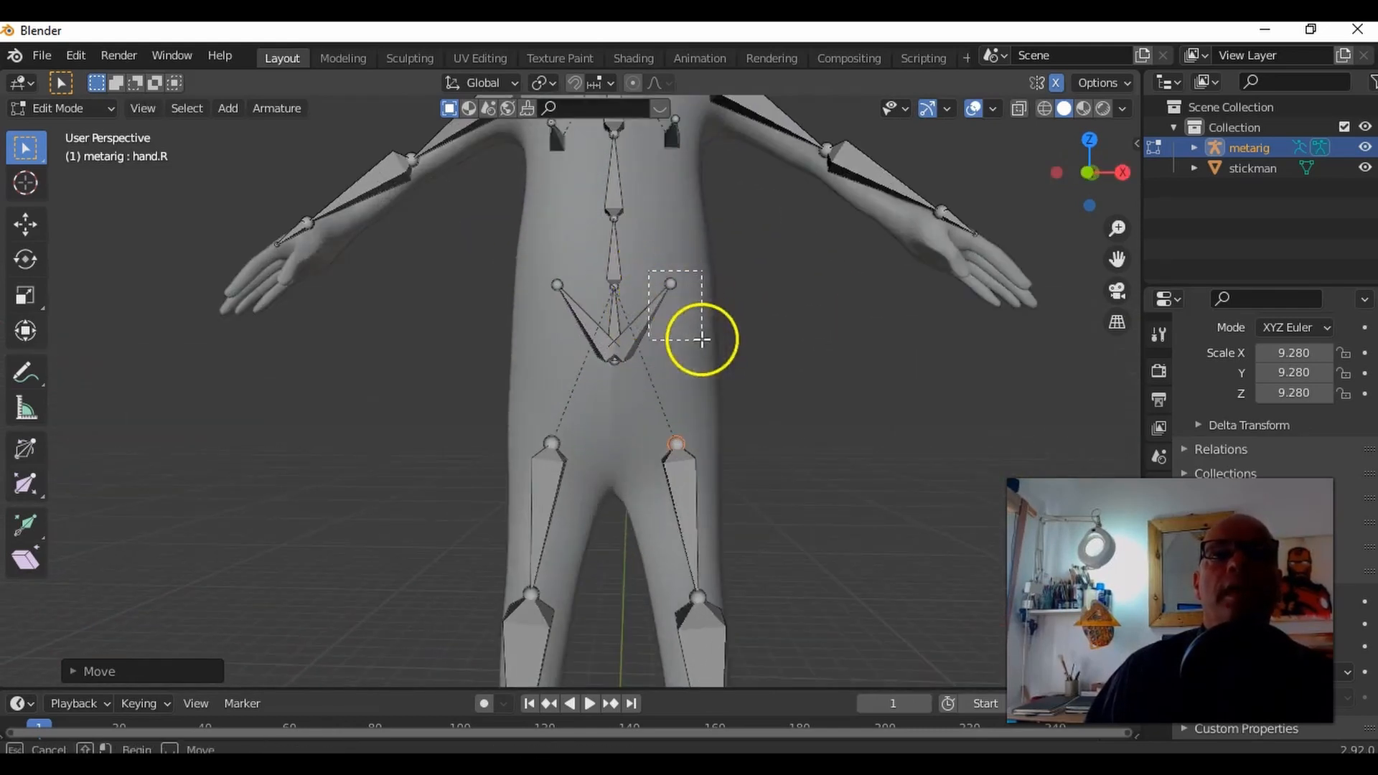
click(689, 312)
key(g)
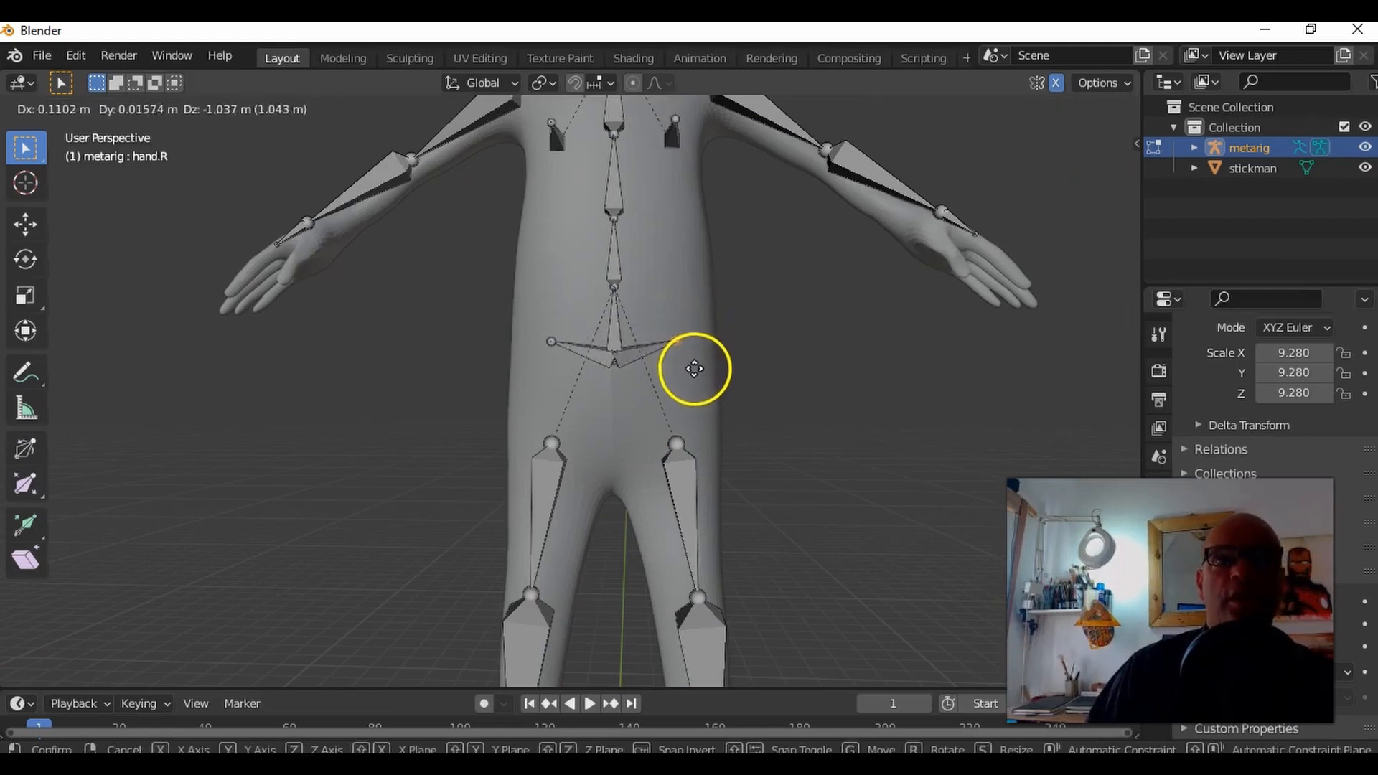
click(711, 422)
Step: Select the joint at the base of the spine between the pelvis bones and move it down toward the crotch
scroll(683, 391, up, 5)
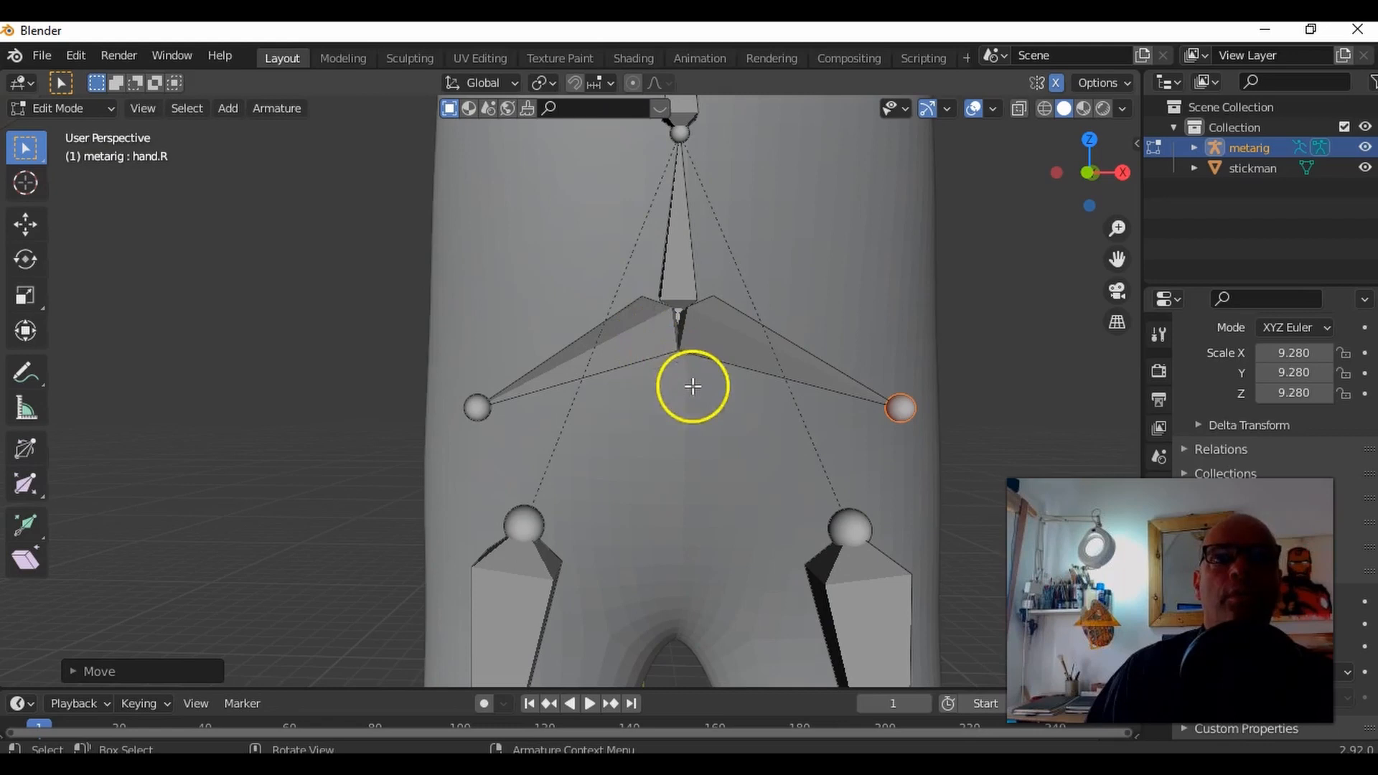
click(666, 322)
middle_drag(763, 304, 691, 333)
drag(690, 333, 708, 507)
middle_drag(791, 363, 735, 407)
scroll(757, 388, down, 3)
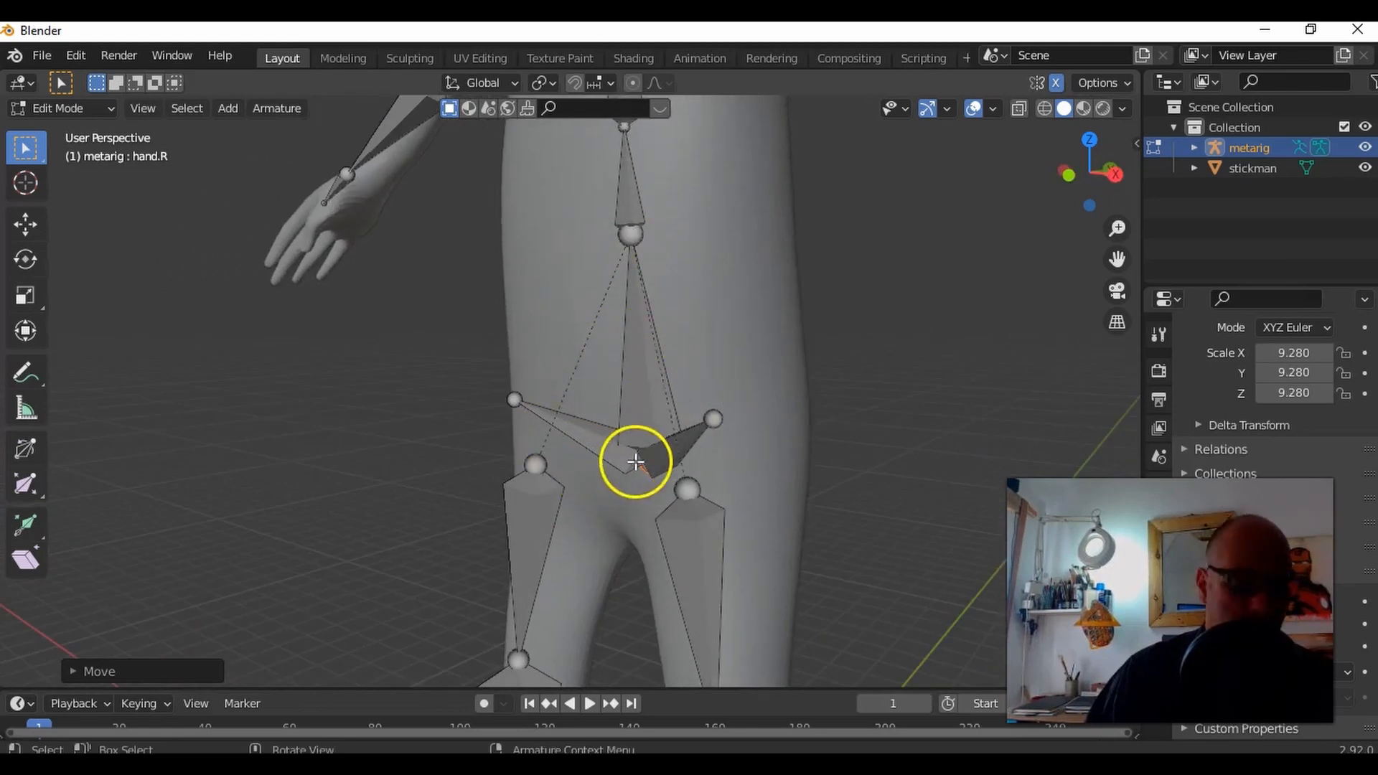
Step: In the right side view, move the joint at the top of the lowest spine bone back toward the middle of the torso
scroll(642, 452, down, 4)
middle_drag(692, 421, 528, 423)
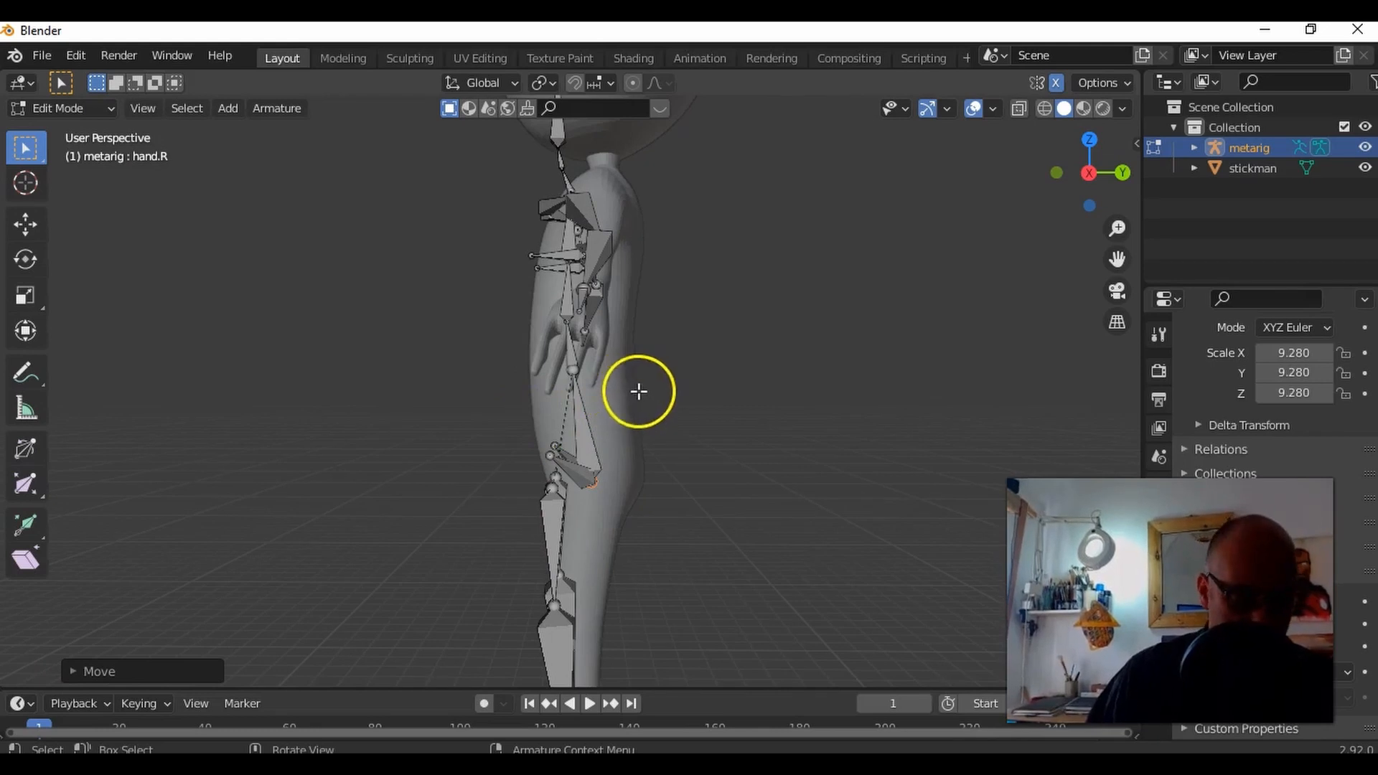
mouse_move(714, 397)
alt+middle_down()
mouse_move(644, 395)
mouse_move(732, 394)
alt+middle_up()
scroll(668, 418, up, 5)
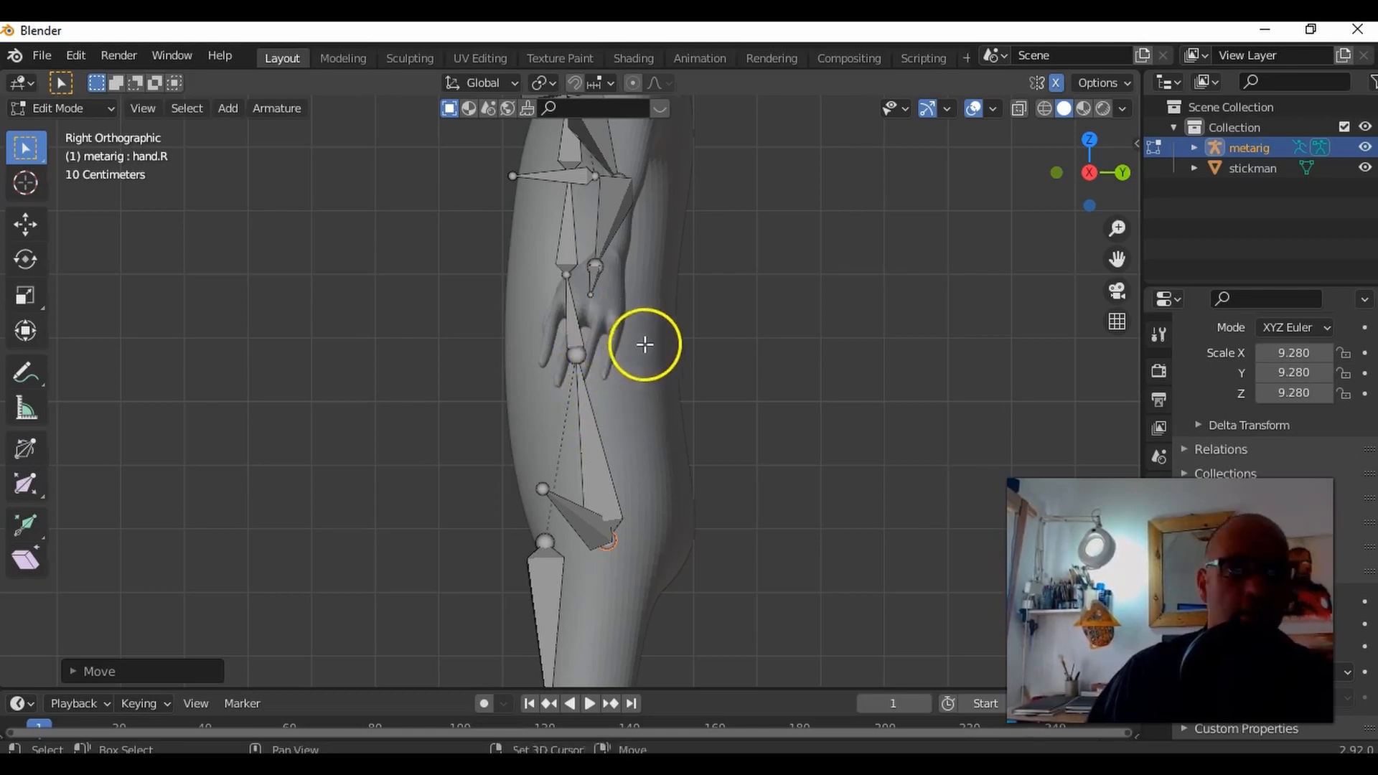
shift+middle_drag(639, 344, 670, 477)
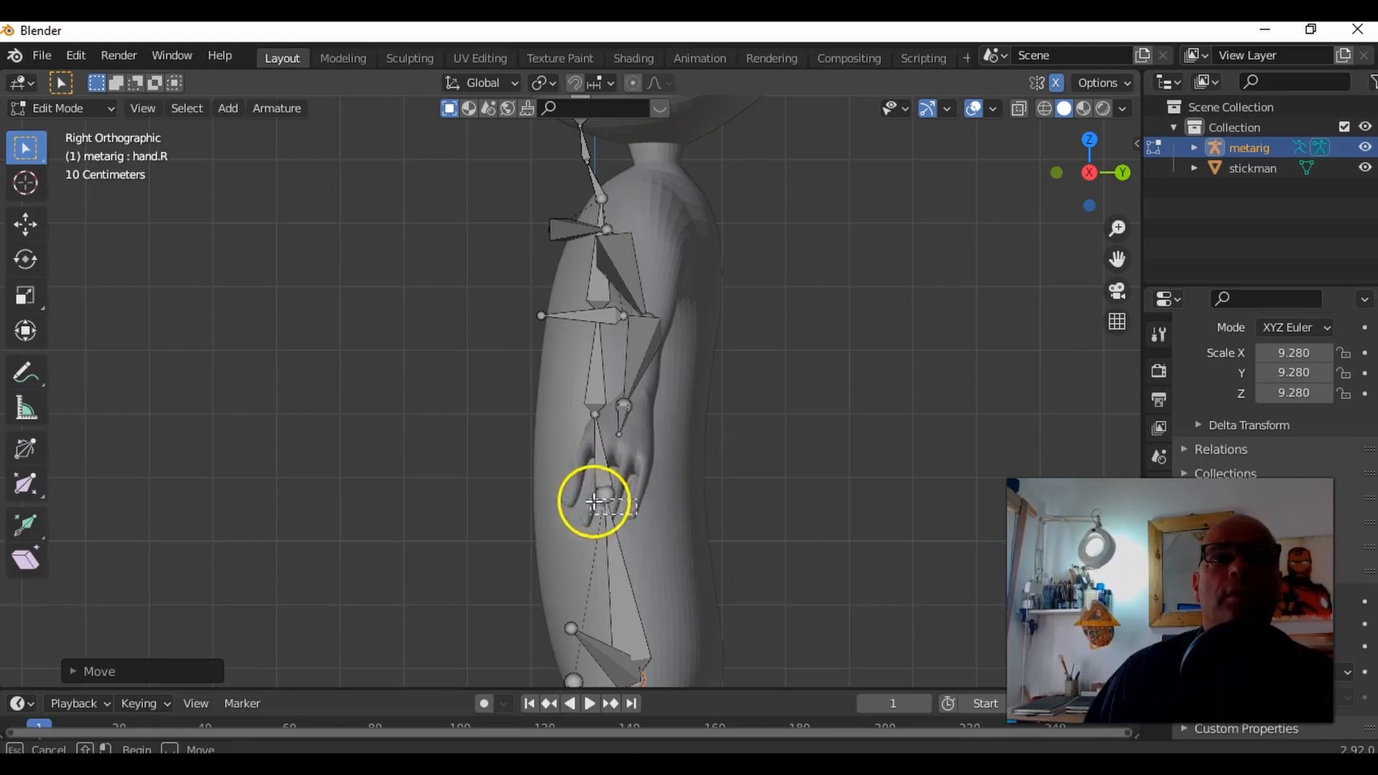
click(583, 476)
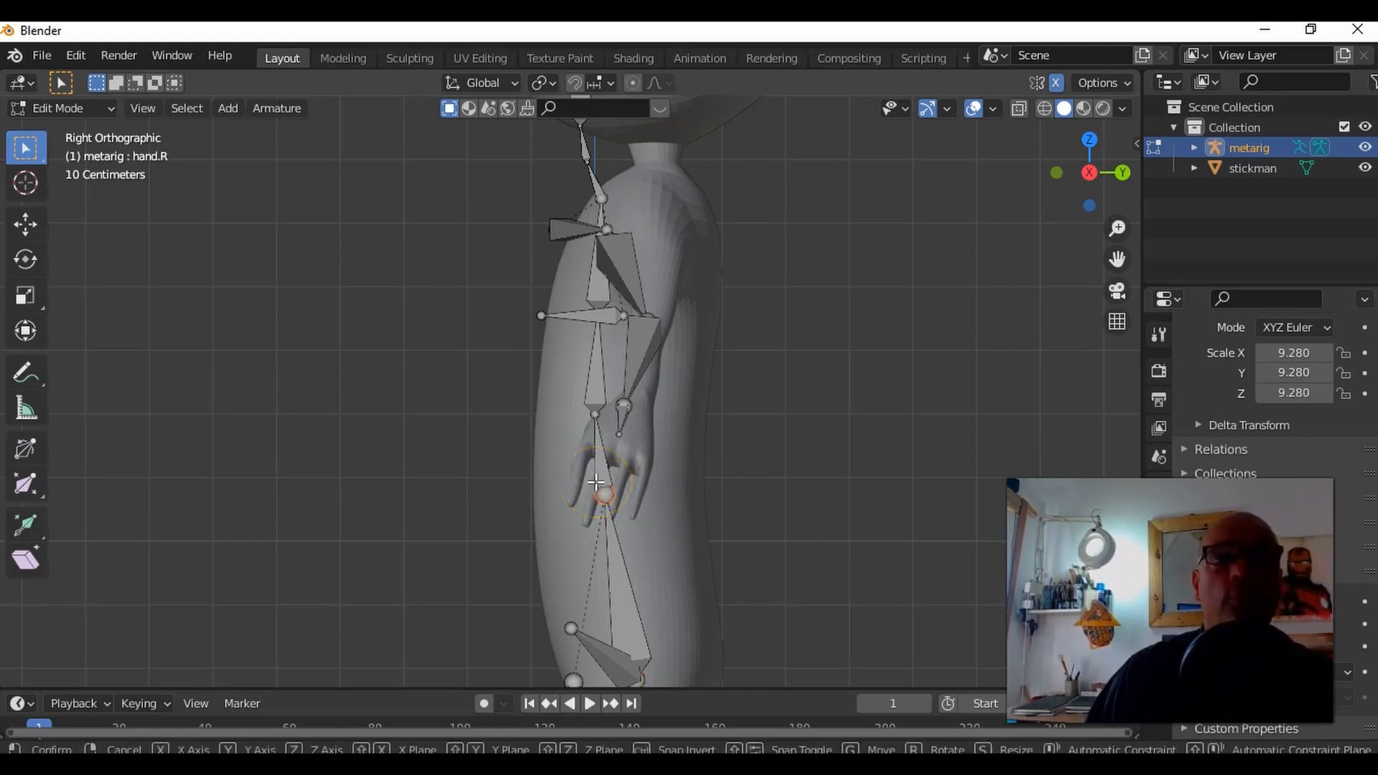
key(g)
click(610, 485)
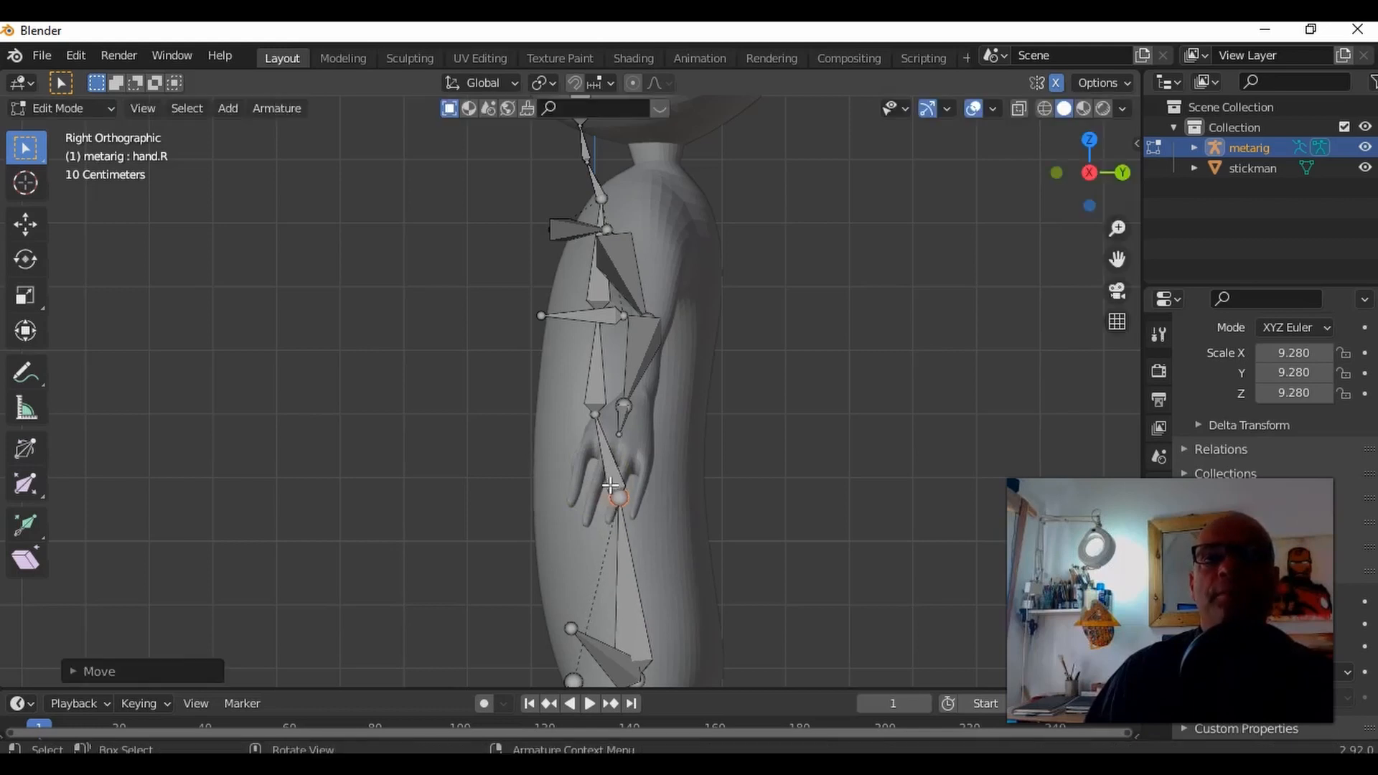
Step: Move the next spine joint up back into the torso, and nudge the joint below it slightly further back
key(b)
drag(608, 423, 610, 425)
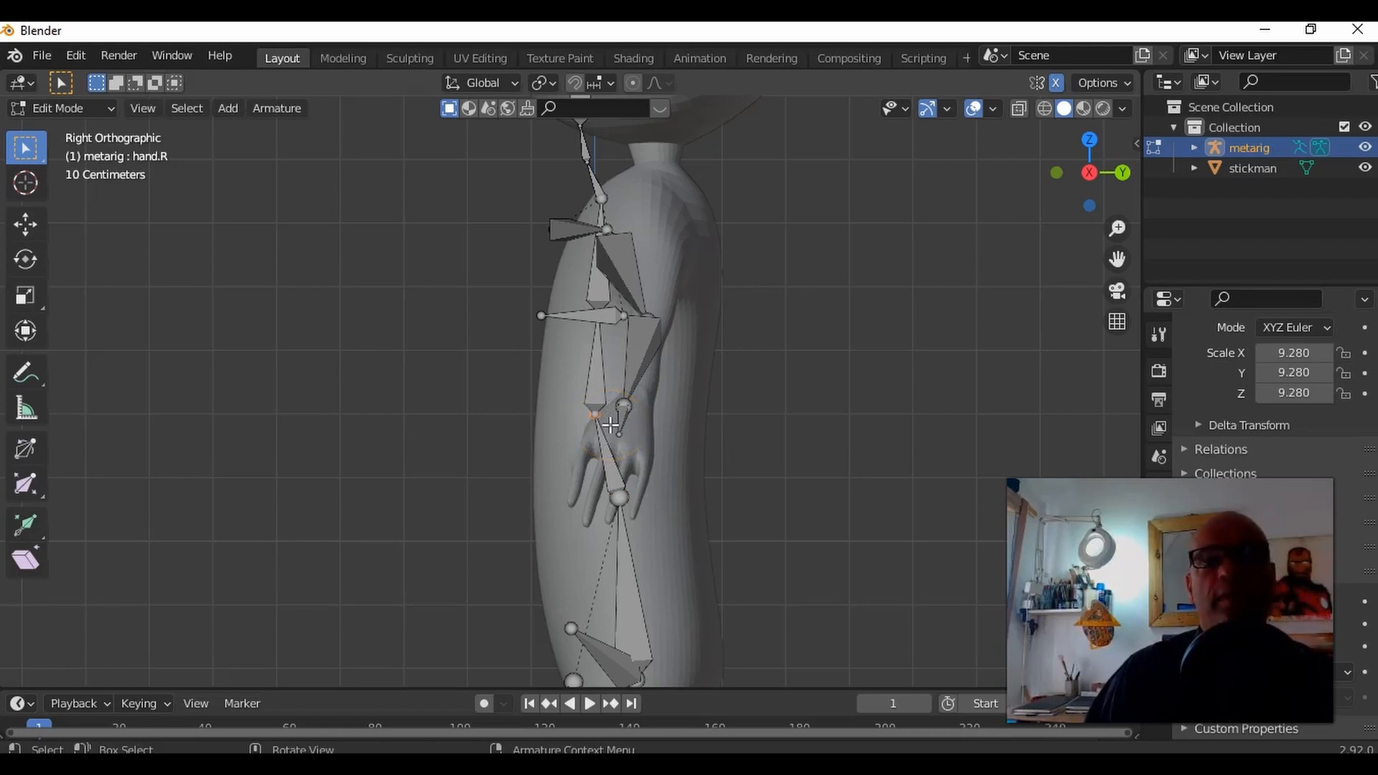
key(g)
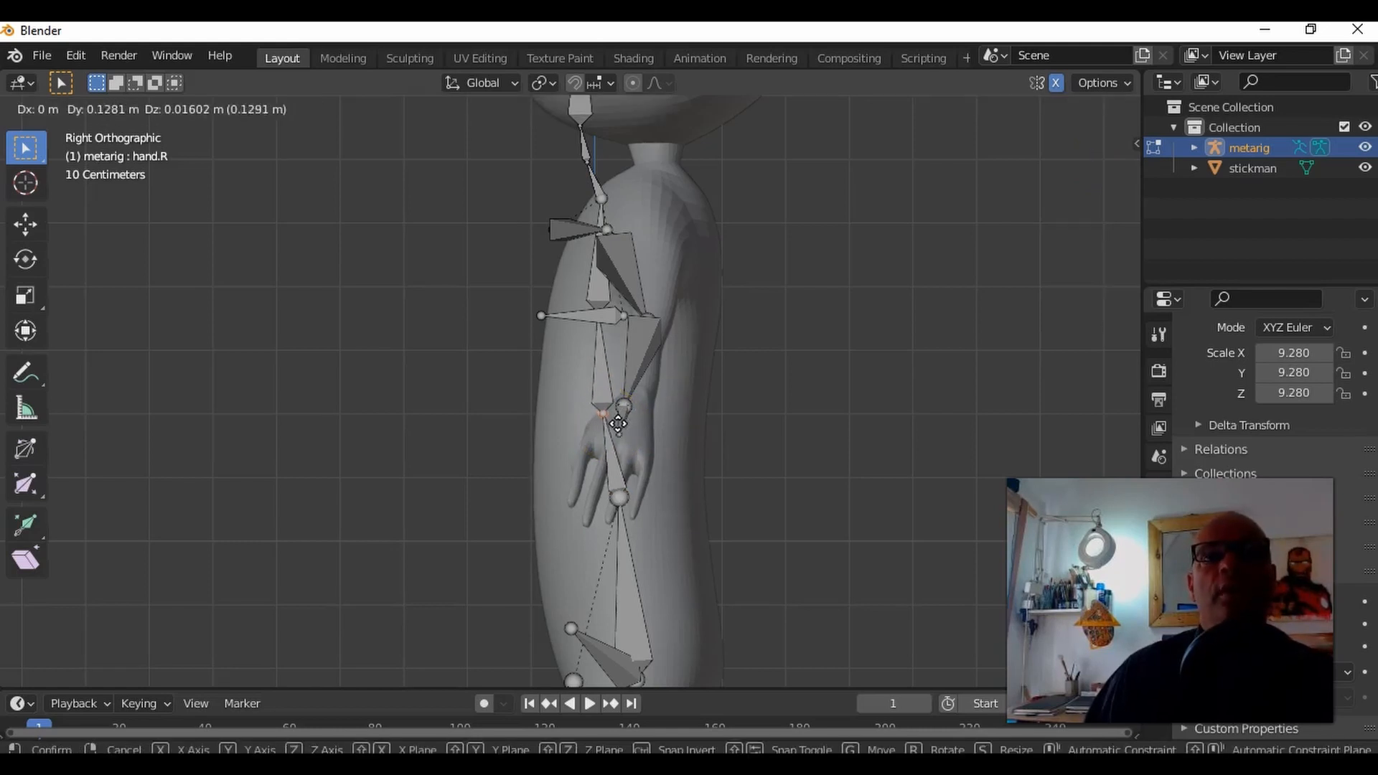
click(628, 424)
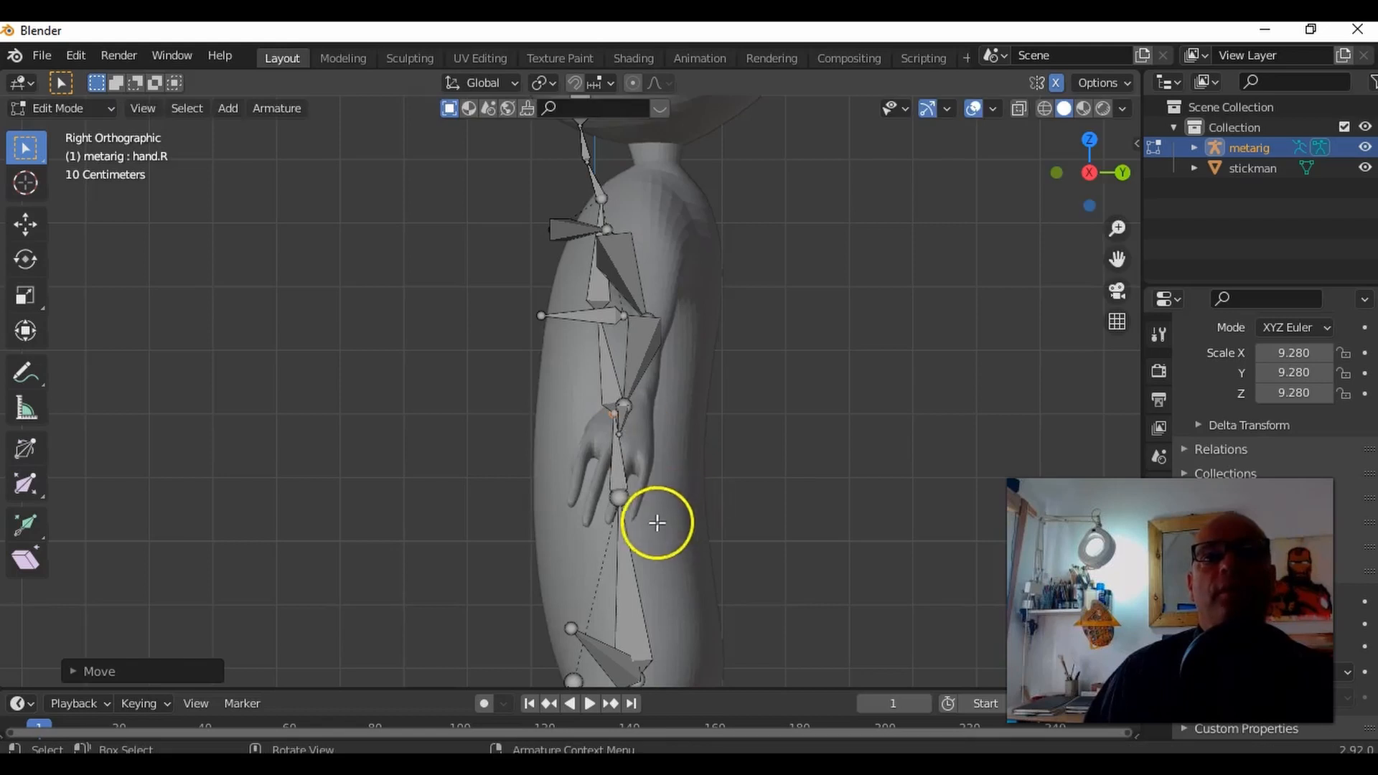
click(622, 502)
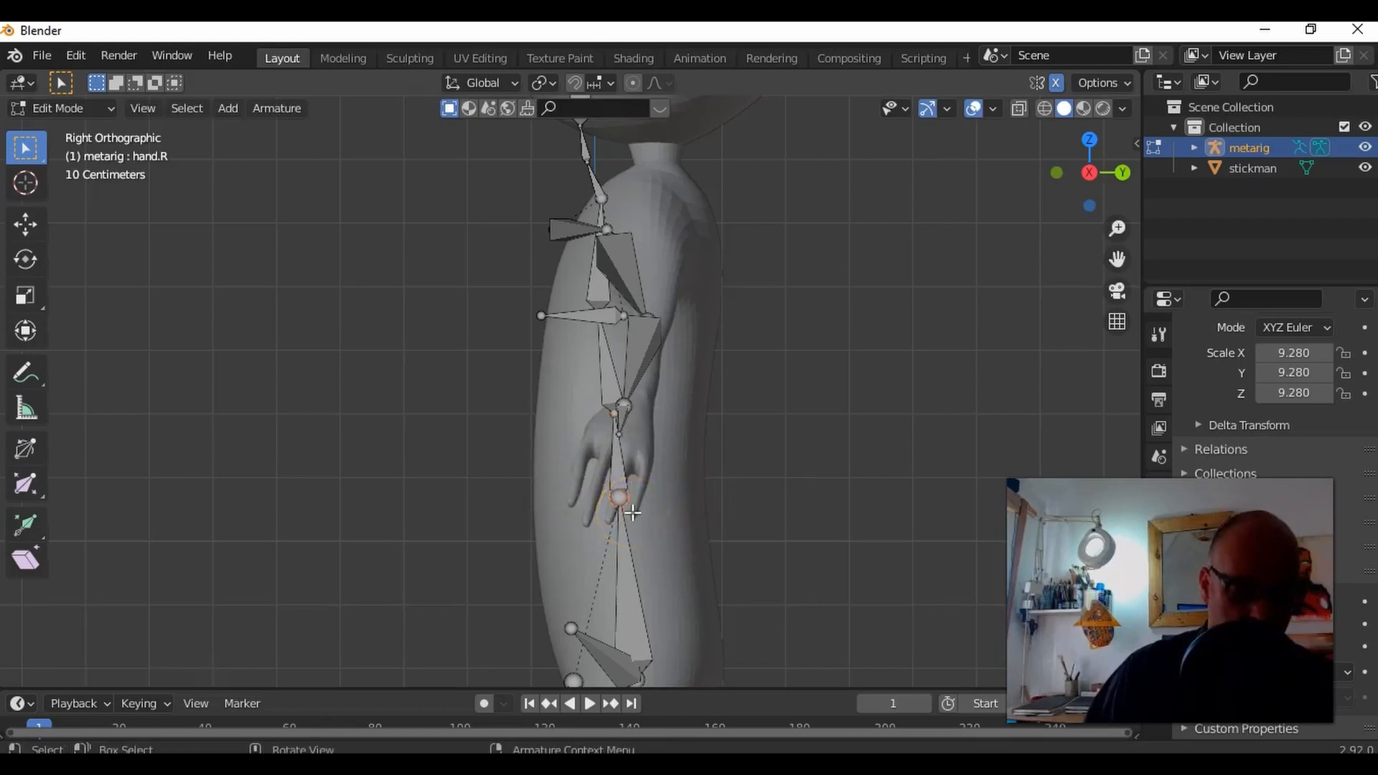
key(g)
click(656, 468)
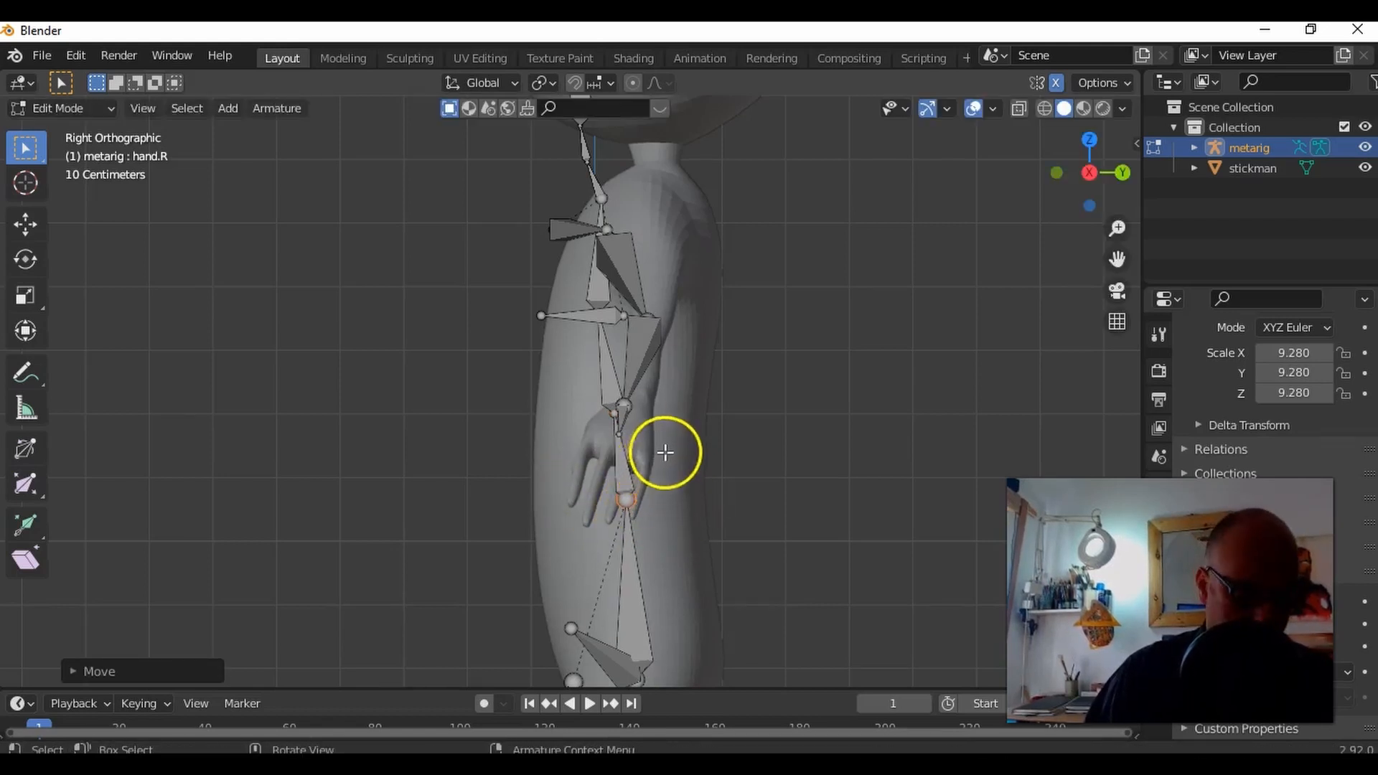
Step: Select only the mid-spine joint, without the hand bones, and move it back along the Y axis with the Move tool
shift+middle_drag(670, 437, 677, 495)
key(b)
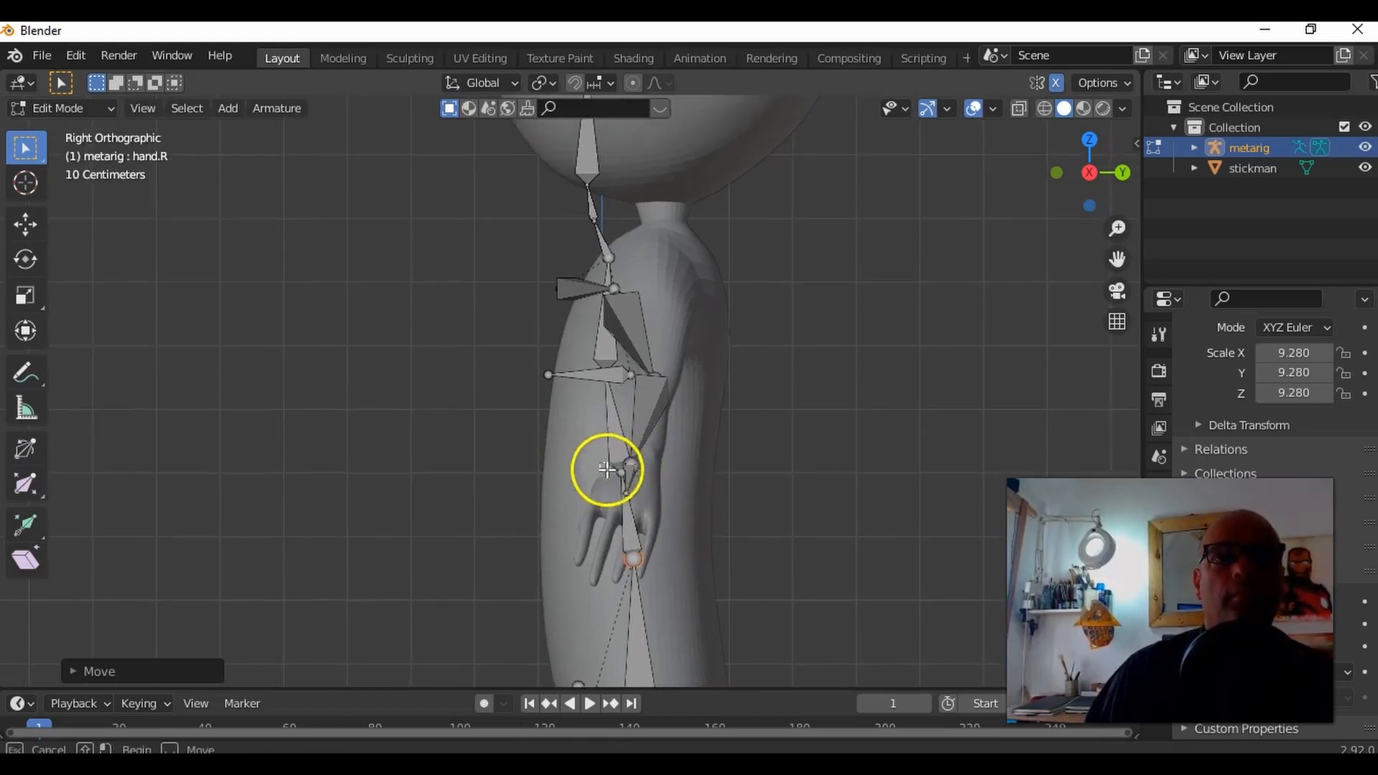
drag(623, 483, 623, 484)
middle_drag(599, 479, 655, 492)
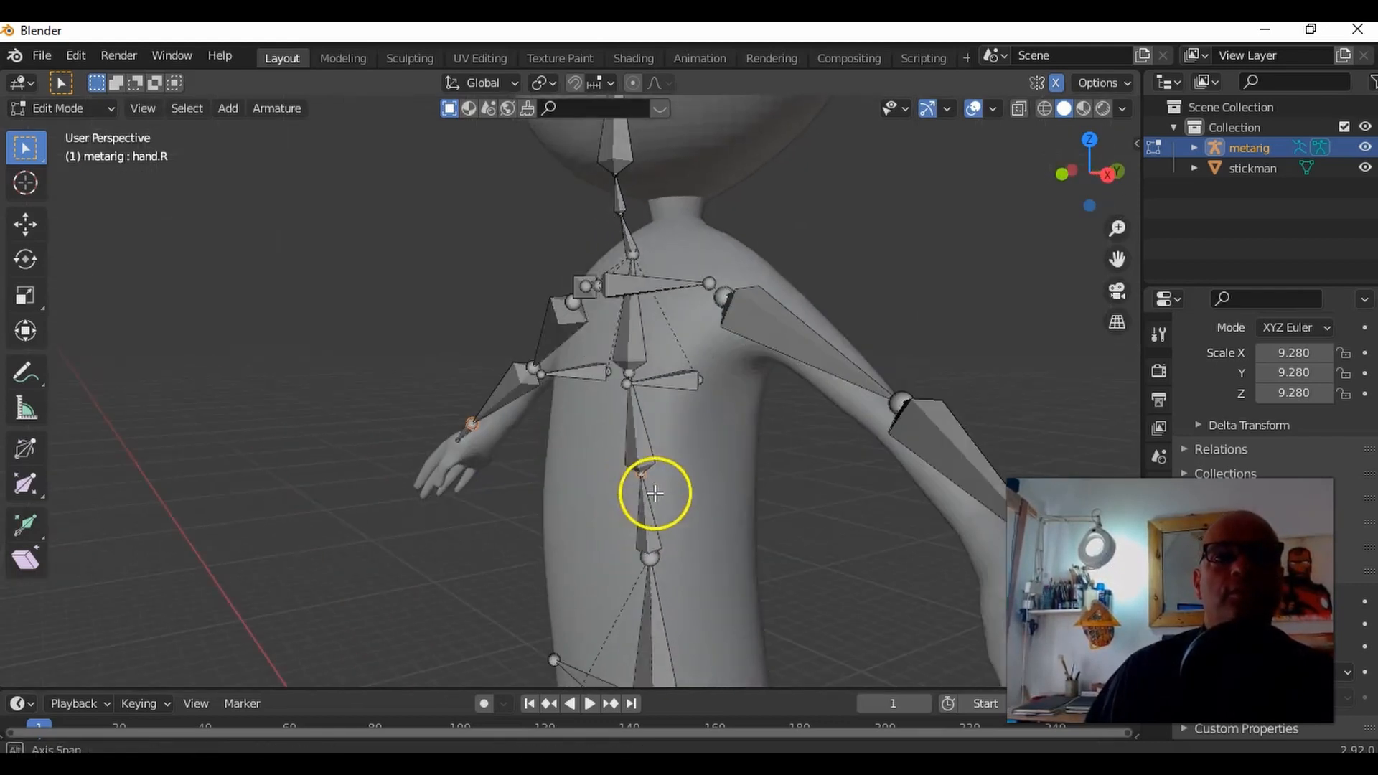
key(b)
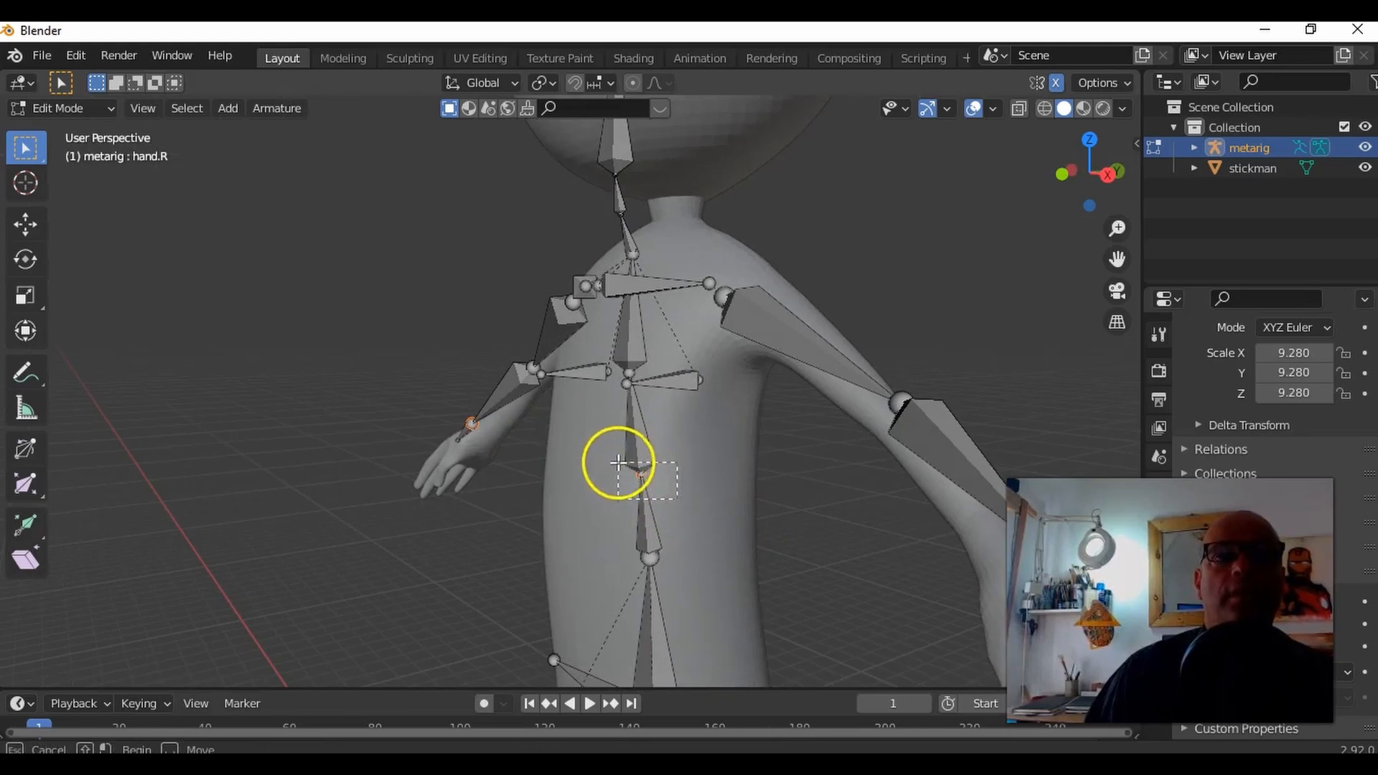
mouse_move(624, 462)
middle_down()
mouse_move(680, 477)
mouse_move(603, 455)
mouse_move(615, 459)
middle_up()
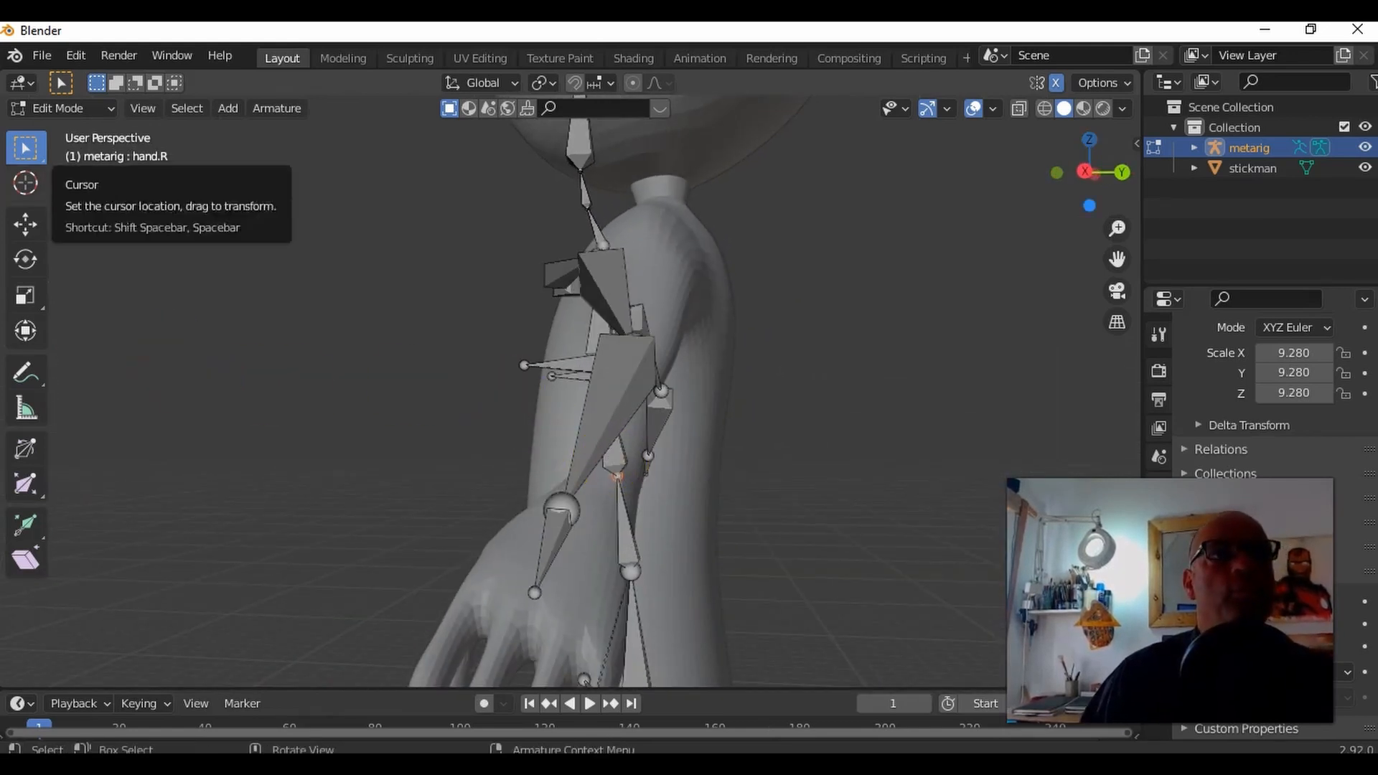
click(28, 224)
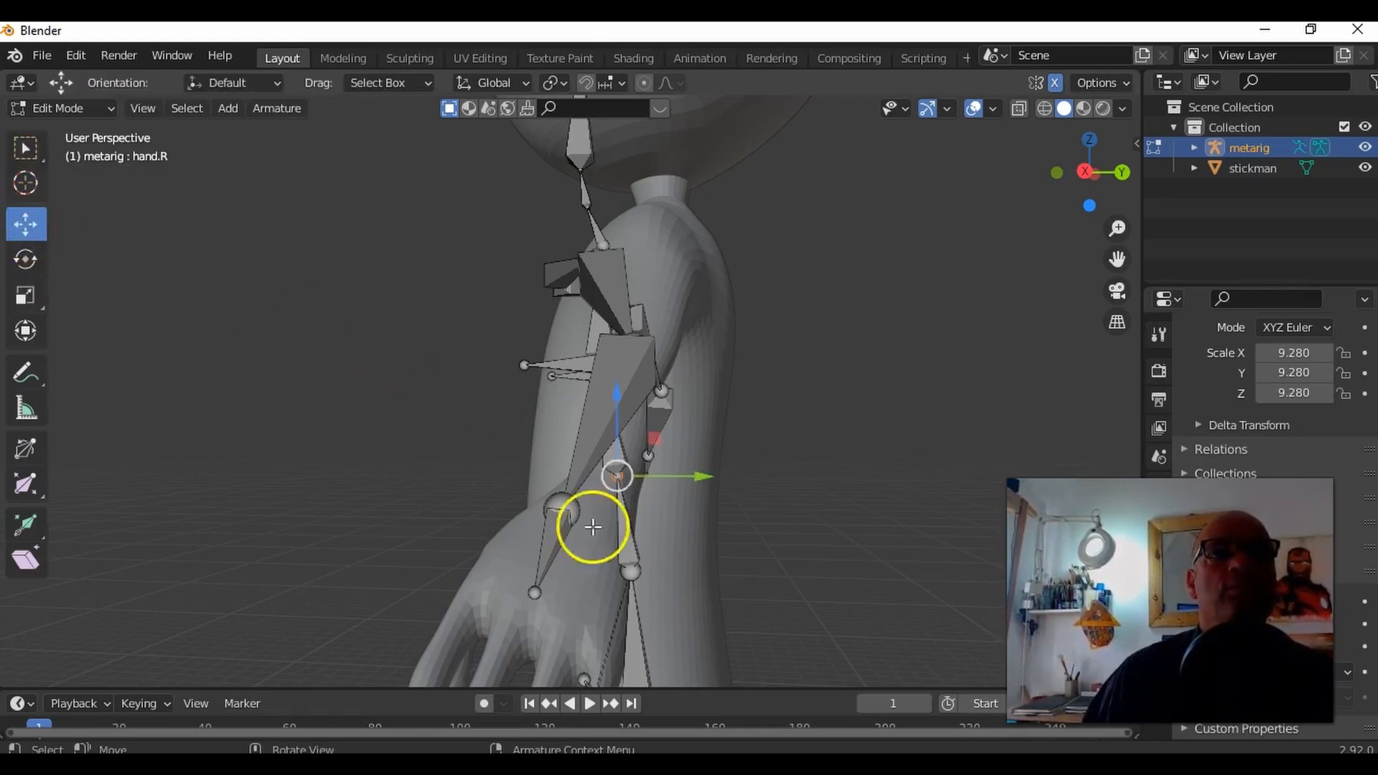
drag(689, 478, 709, 482)
middle_drag(674, 471, 775, 422)
Step: Select the spine joint at chest height and move it back along the Y axis in the right side view
drag(650, 378, 610, 365)
middle_drag(689, 409, 538, 407)
alt+middle_drag(725, 408, 751, 425)
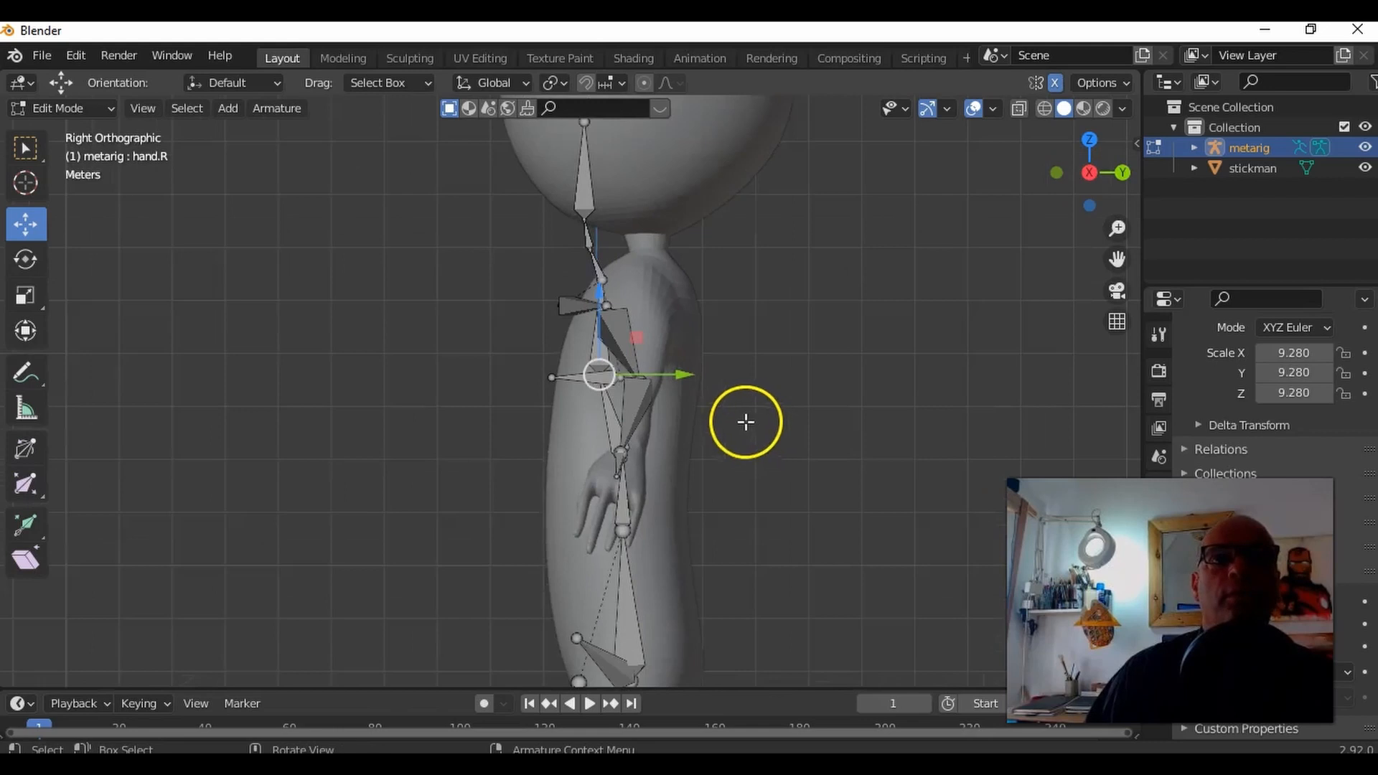
drag(658, 384, 672, 384)
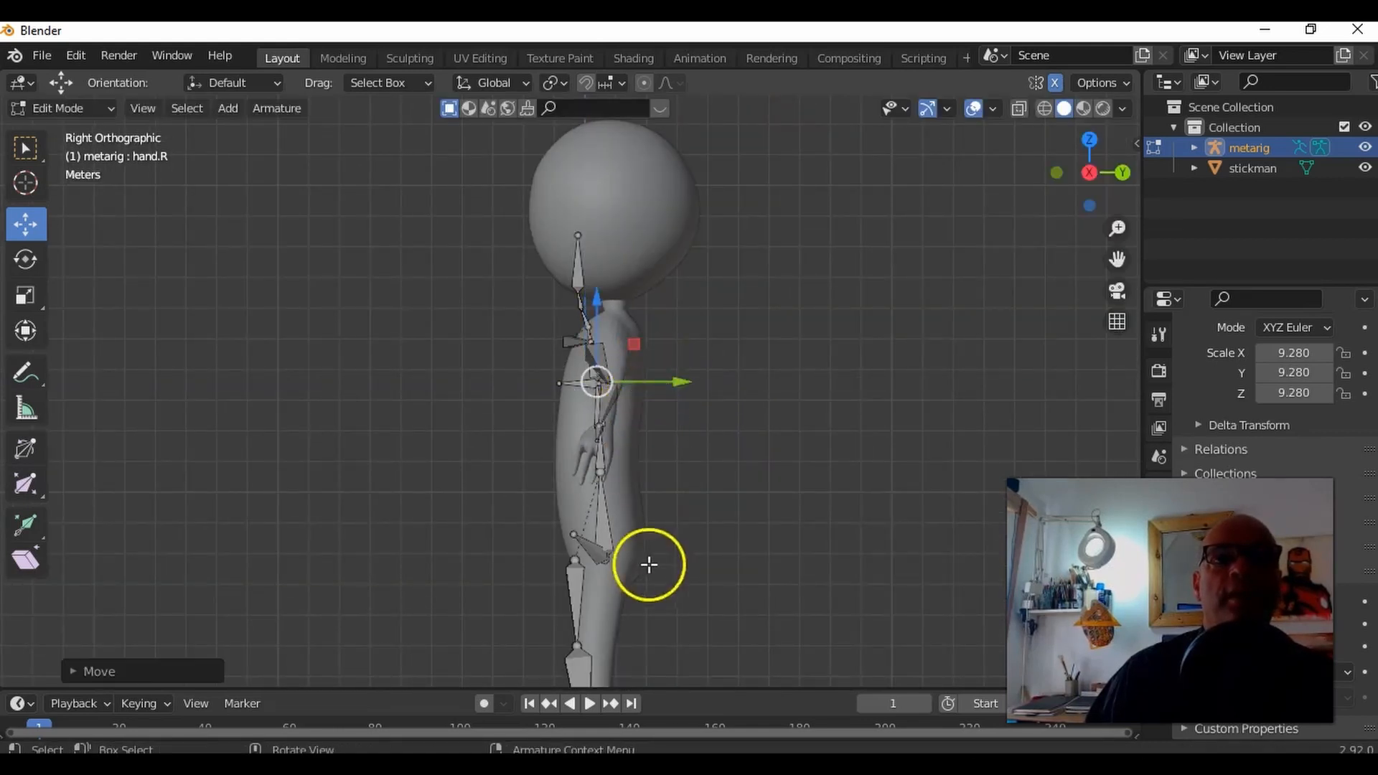
Step: Select the joint at the top of the spine below the neck and move it back about 0.67 m along the Y axis
scroll(634, 359, up, 7)
middle_drag(615, 351, 635, 250)
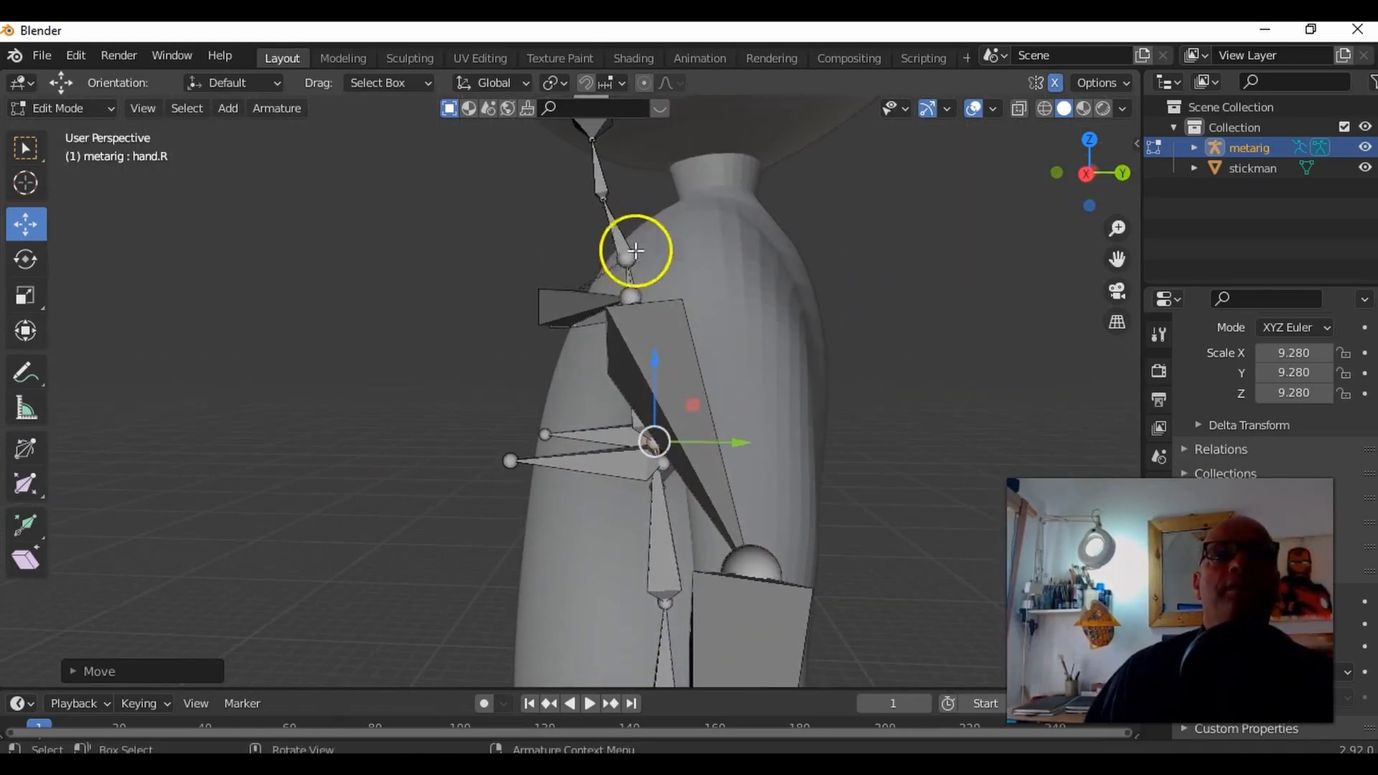
middle_drag(741, 314, 794, 320)
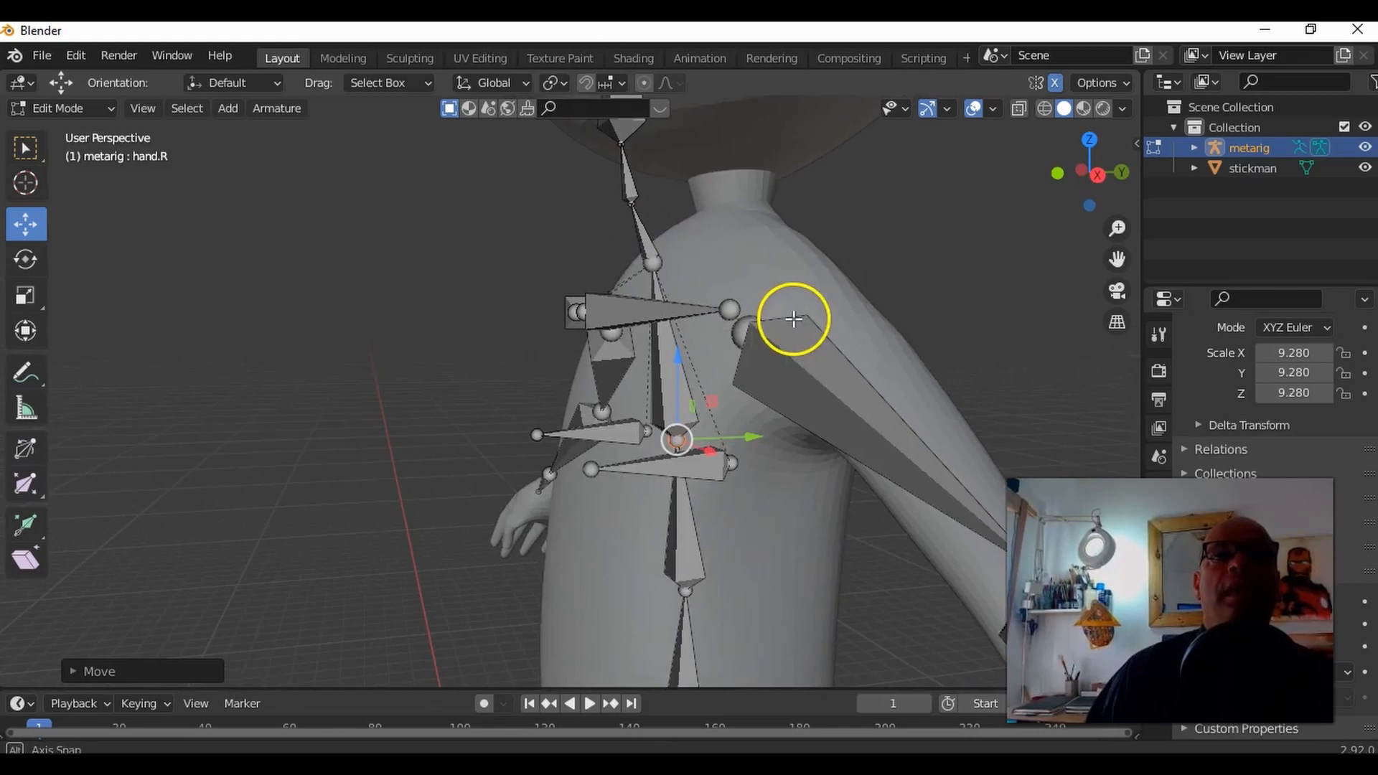
middle_drag(732, 245, 663, 261)
middle_drag(738, 350, 683, 320)
key(b)
drag(590, 275, 693, 305)
middle_drag(706, 316, 742, 348)
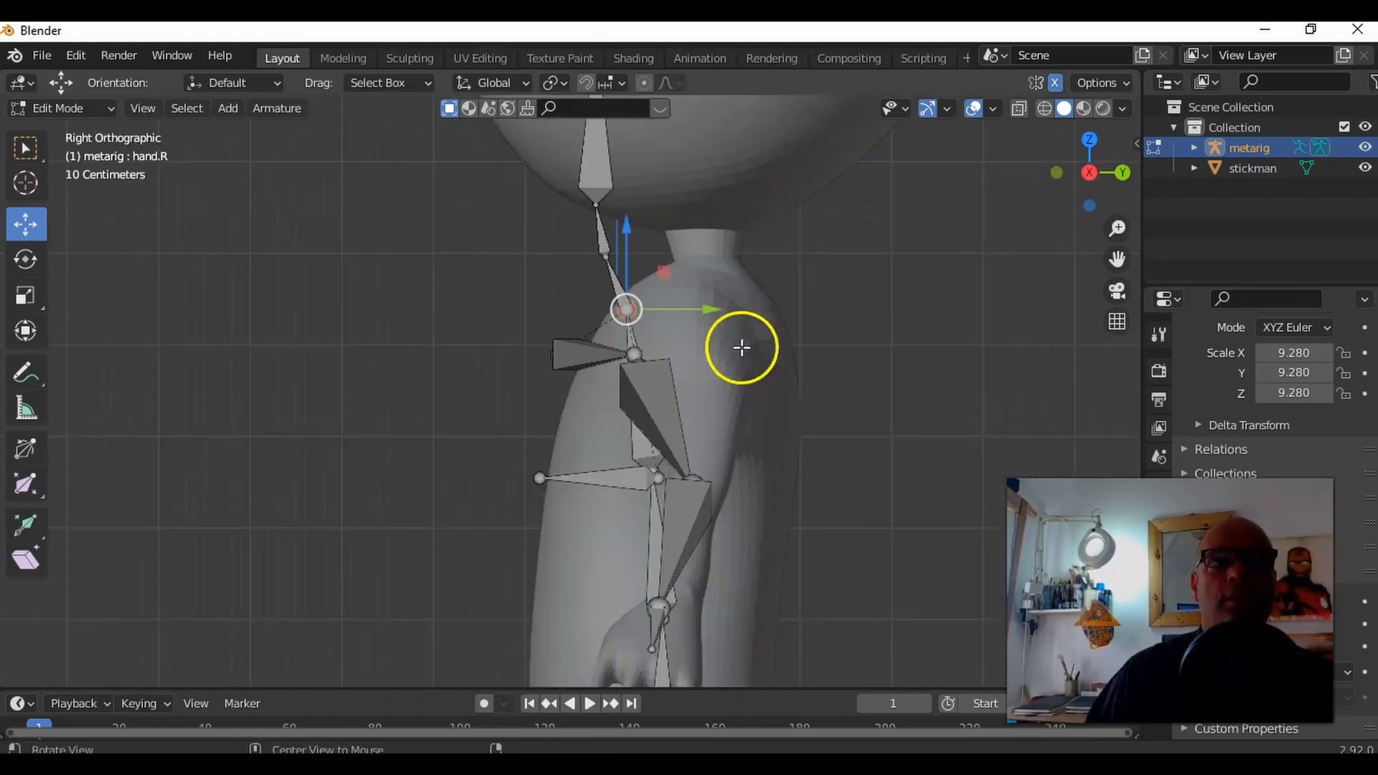
drag(723, 308, 780, 309)
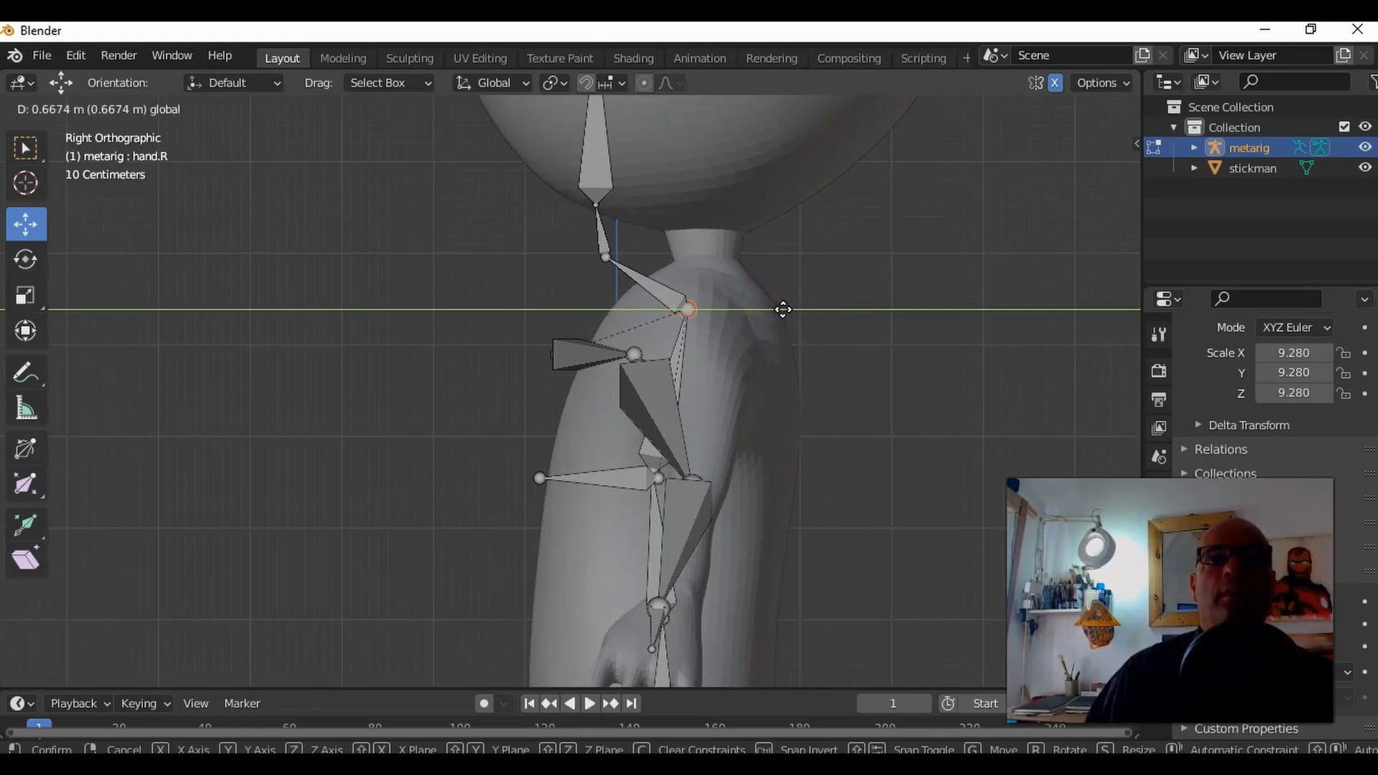
Step: Move the middle neck joint and the joint at the base of the head back along Y into line with the stickman's neck
click(686, 276)
drag(562, 249, 771, 261)
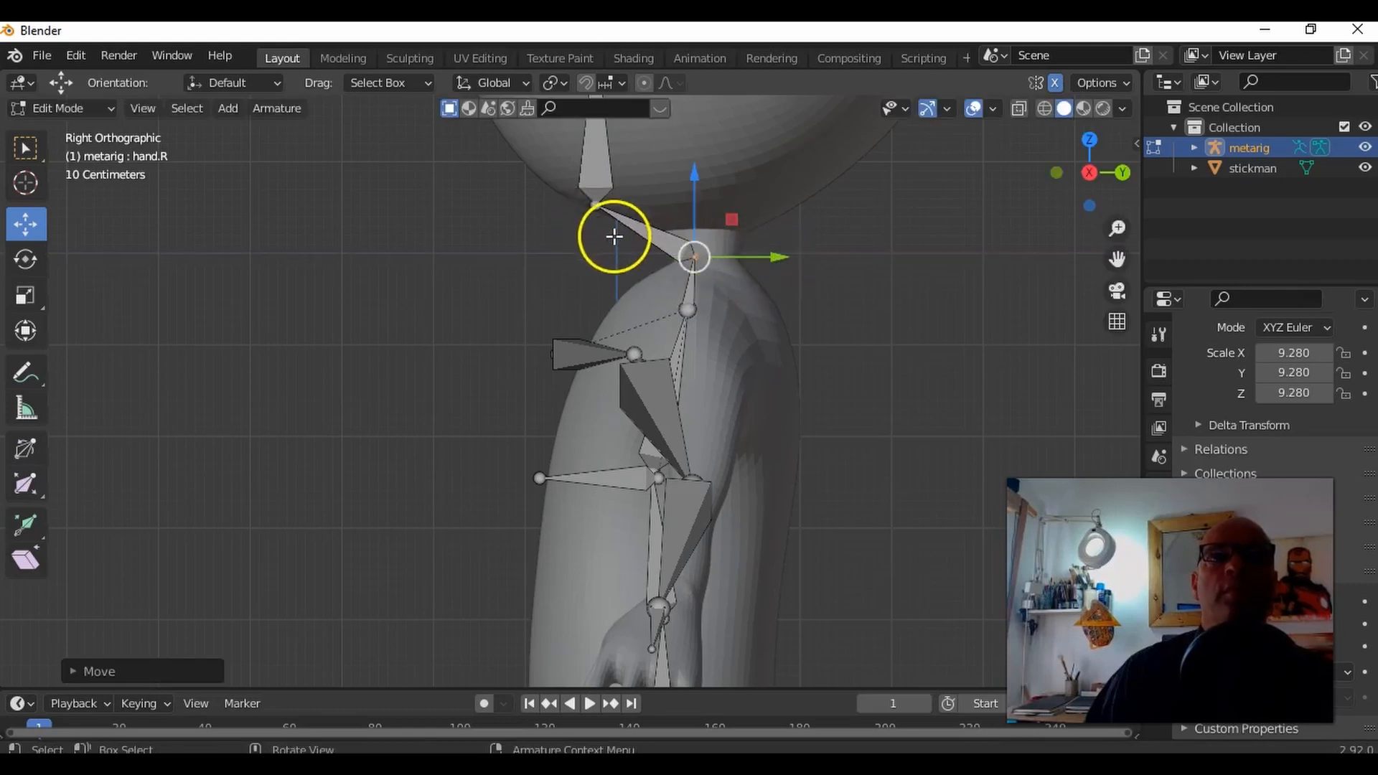
click(594, 204)
drag(668, 206, 769, 216)
Step: Move the head bone's tip up toward the crown of the stickman's head and back along the Y axis
shift+middle_drag(877, 252, 852, 421)
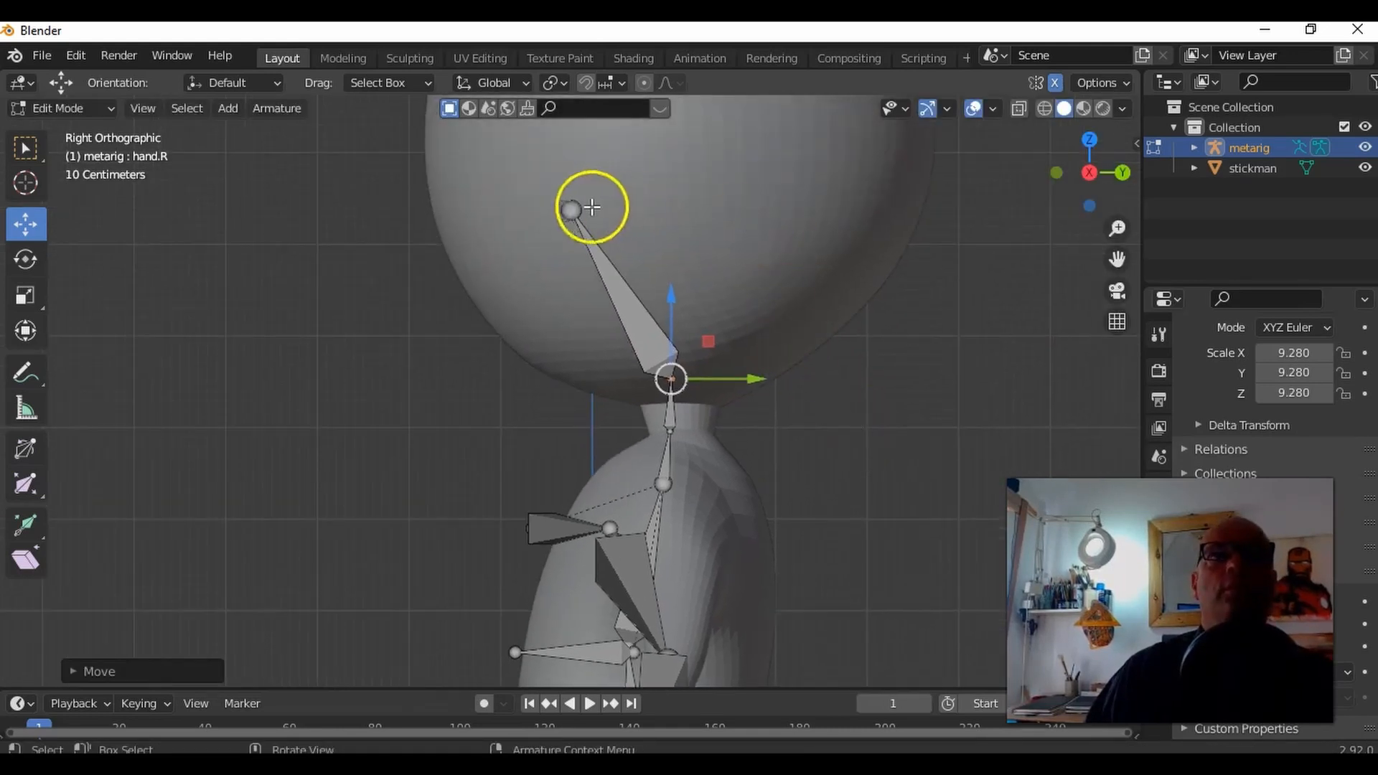
click(615, 214)
shift+middle_drag(756, 231, 794, 333)
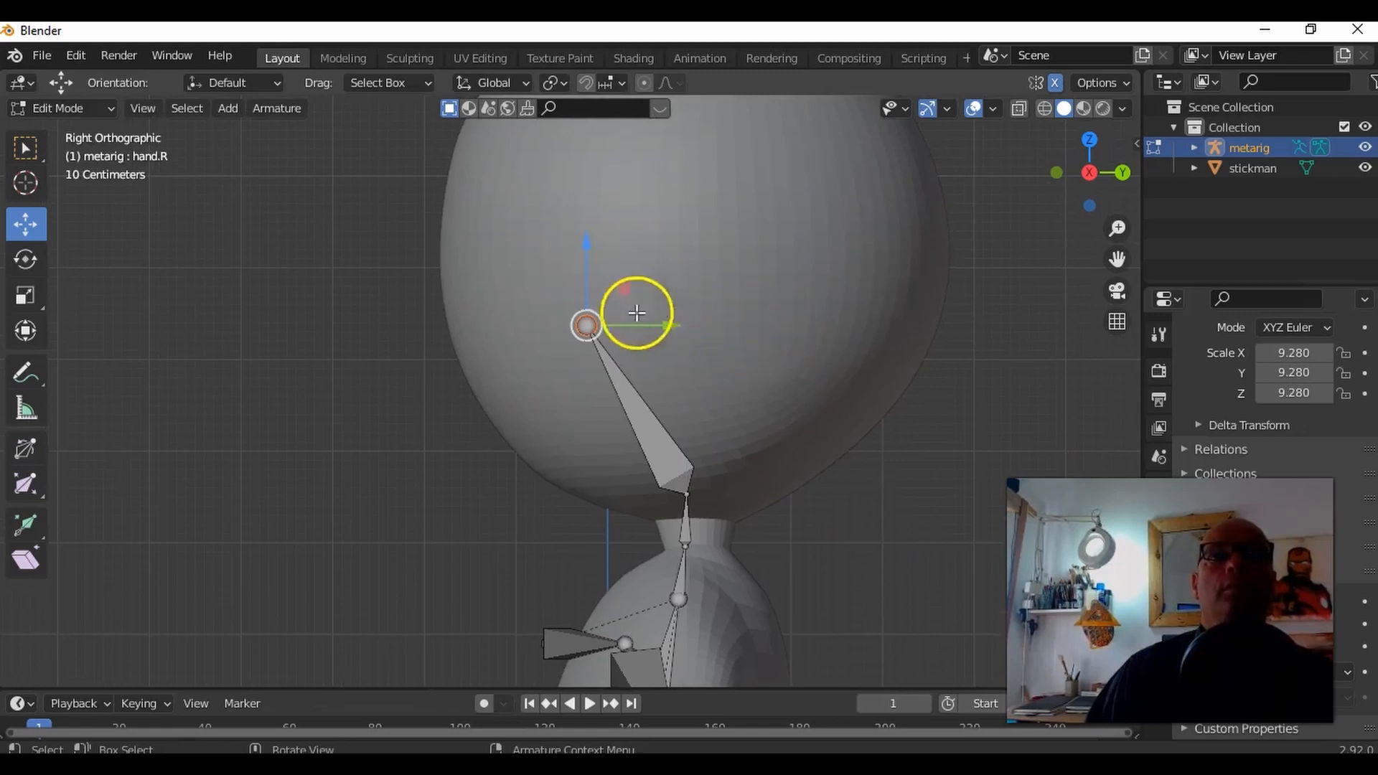
drag(578, 267, 603, 105)
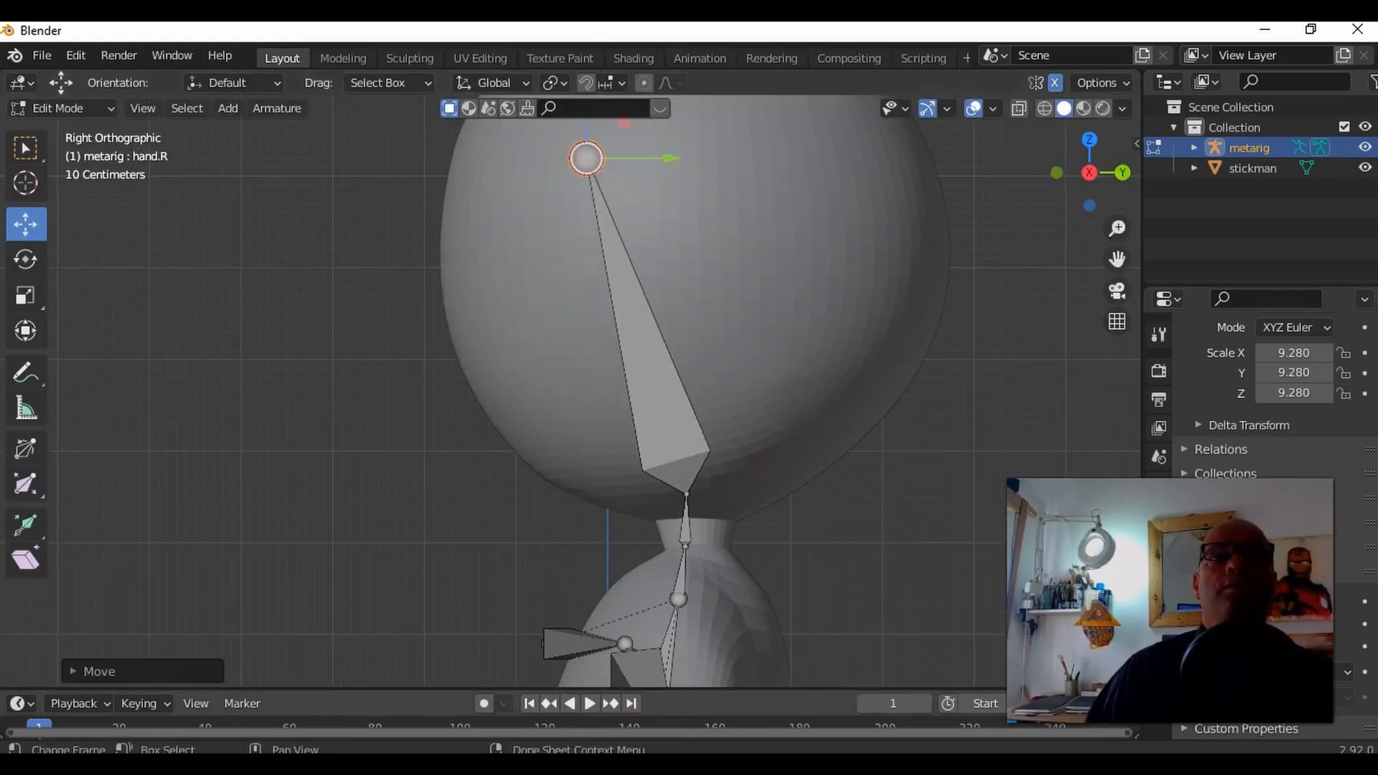
scroll(725, 392, down, 3)
drag(579, 203, 585, 123)
drag(665, 181, 712, 197)
drag(640, 153, 635, 133)
Step: Select the shoulder bone on the positive X side and move it toward the stickman's shoulder
shift+middle_drag(786, 510, 770, 356)
scroll(693, 438, up, 2)
middle_drag(501, 470, 665, 397)
drag(664, 411, 650, 372)
middle_drag(745, 446, 708, 399)
key(g)
click(714, 387)
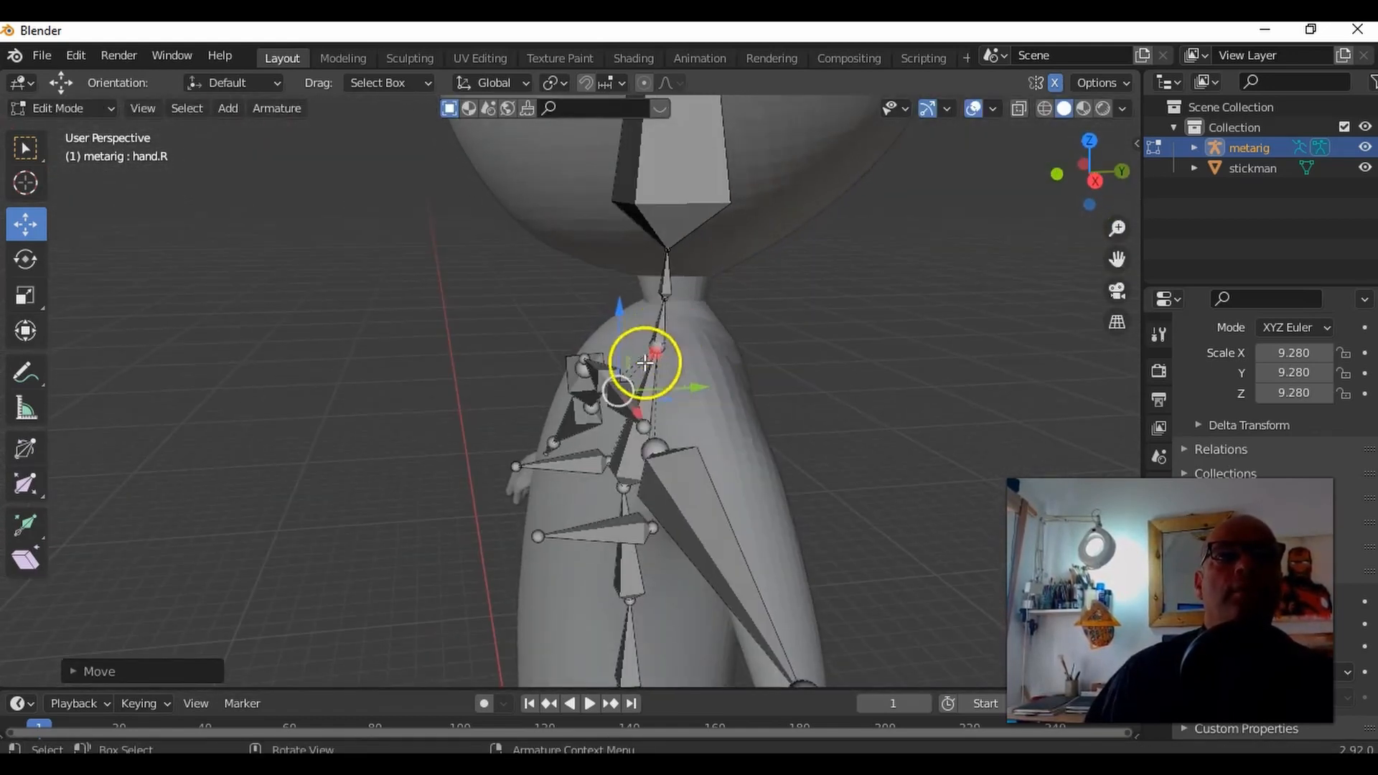
Step: Select the tip of the breast bone protruding from the stickman's chest and move it back along the Y axis into the body
drag(622, 309, 563, 477)
middle_drag(563, 476, 765, 491)
middle_drag(739, 572, 596, 529)
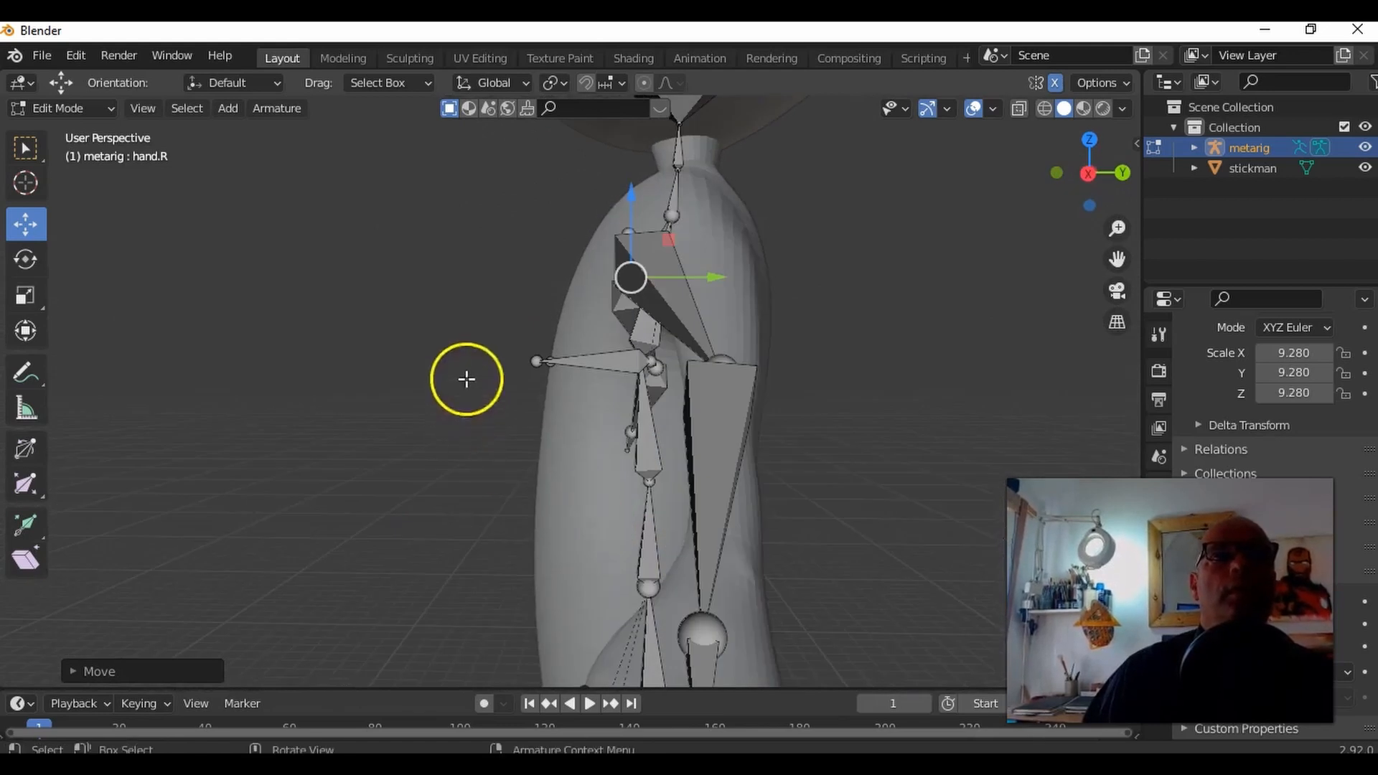
click(559, 377)
drag(596, 361, 636, 366)
middle_drag(636, 367, 514, 356)
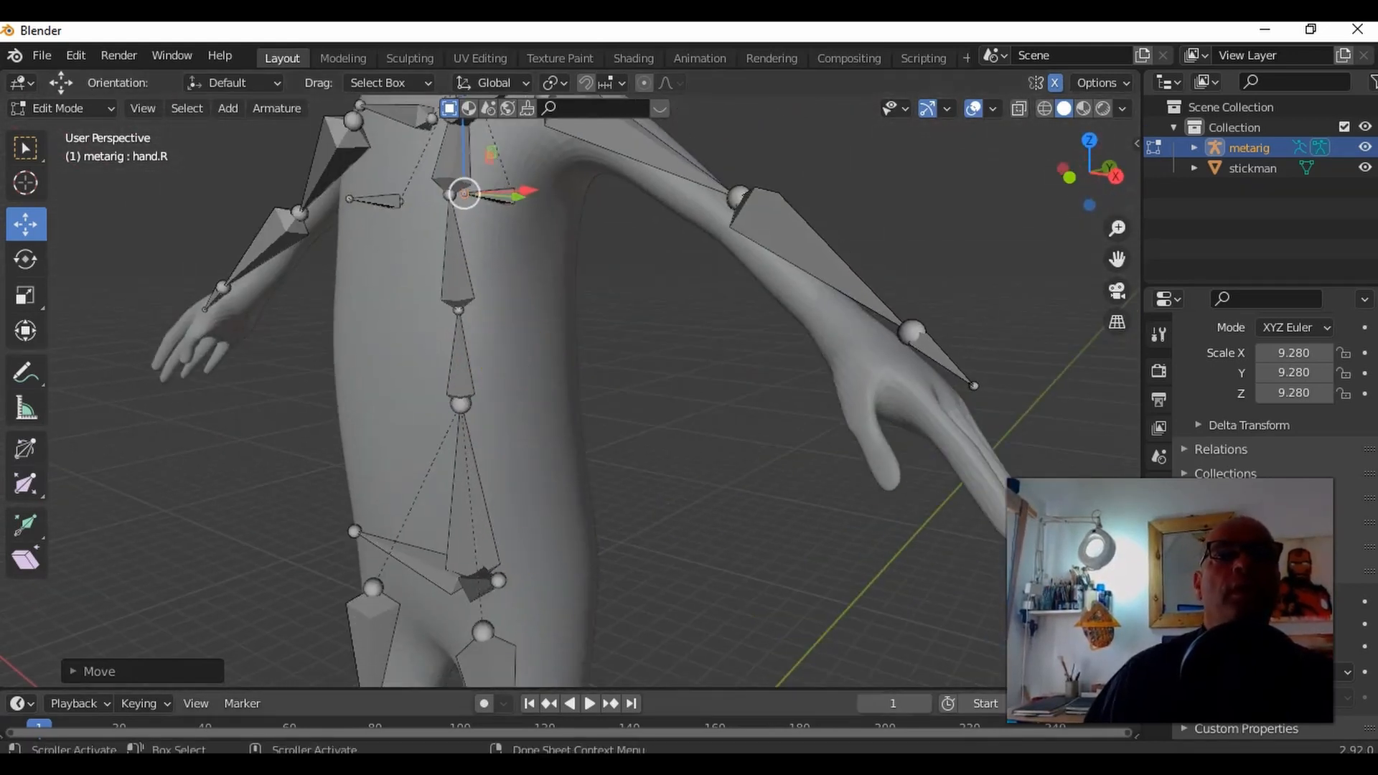
Step: Move the knee joint and the joint at the top of the thigh back along the Y axis into line with the stickman's leg
middle_drag(562, 406, 682, 397)
shift+middle_drag(445, 630, 636, 447)
scroll(652, 415, down, 5)
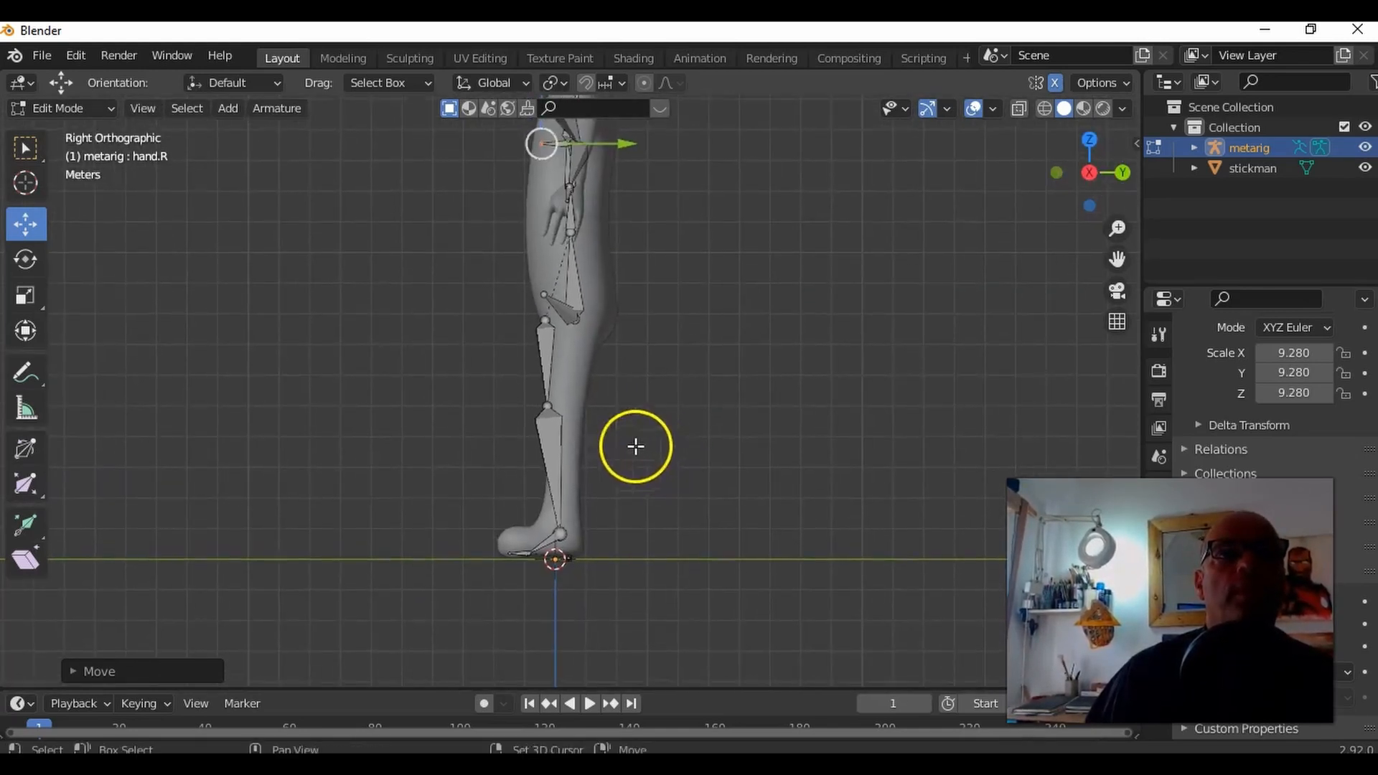
click(544, 399)
drag(589, 406, 617, 408)
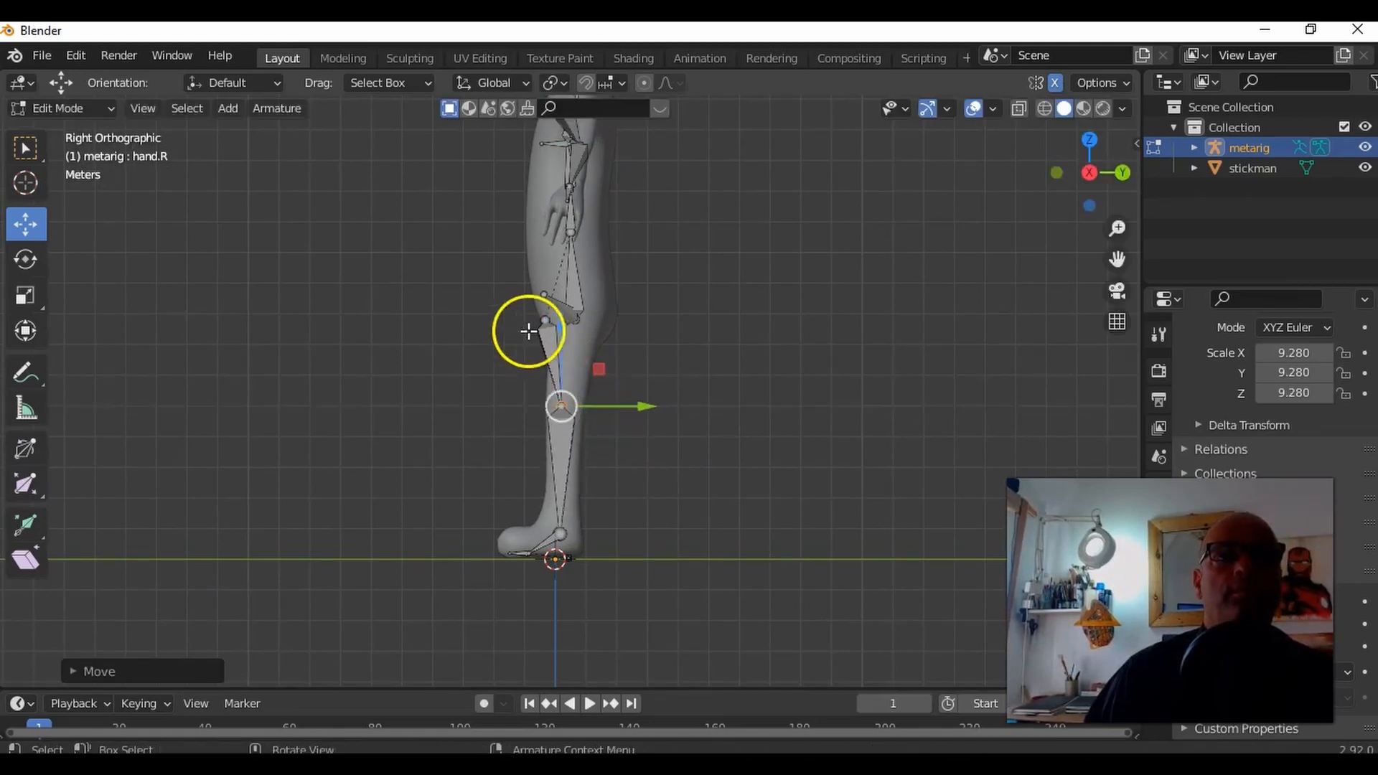
drag(544, 323, 626, 320)
scroll(542, 545, up, 6)
drag(520, 612, 406, 510)
drag(502, 548, 482, 548)
Step: Move the hand and wrist joints on the positive X side so the hand bone reaches into the stickman's fingers
shift+middle_drag(728, 126, 562, 495)
click(655, 399)
click(731, 359)
drag(561, 501, 549, 502)
middle_drag(549, 495, 746, 323)
drag(747, 288, 747, 292)
click(813, 346)
drag(813, 346, 864, 452)
middle_drag(864, 449, 797, 420)
drag(845, 548, 804, 554)
Step: Adjust the remaining arm joints up to the elbow on the positive X side so they sit inside the stickman's arm
click(766, 383)
middle_drag(767, 382, 632, 402)
drag(702, 516, 706, 516)
click(631, 355)
drag(695, 348, 700, 348)
middle_drag(531, 437, 590, 427)
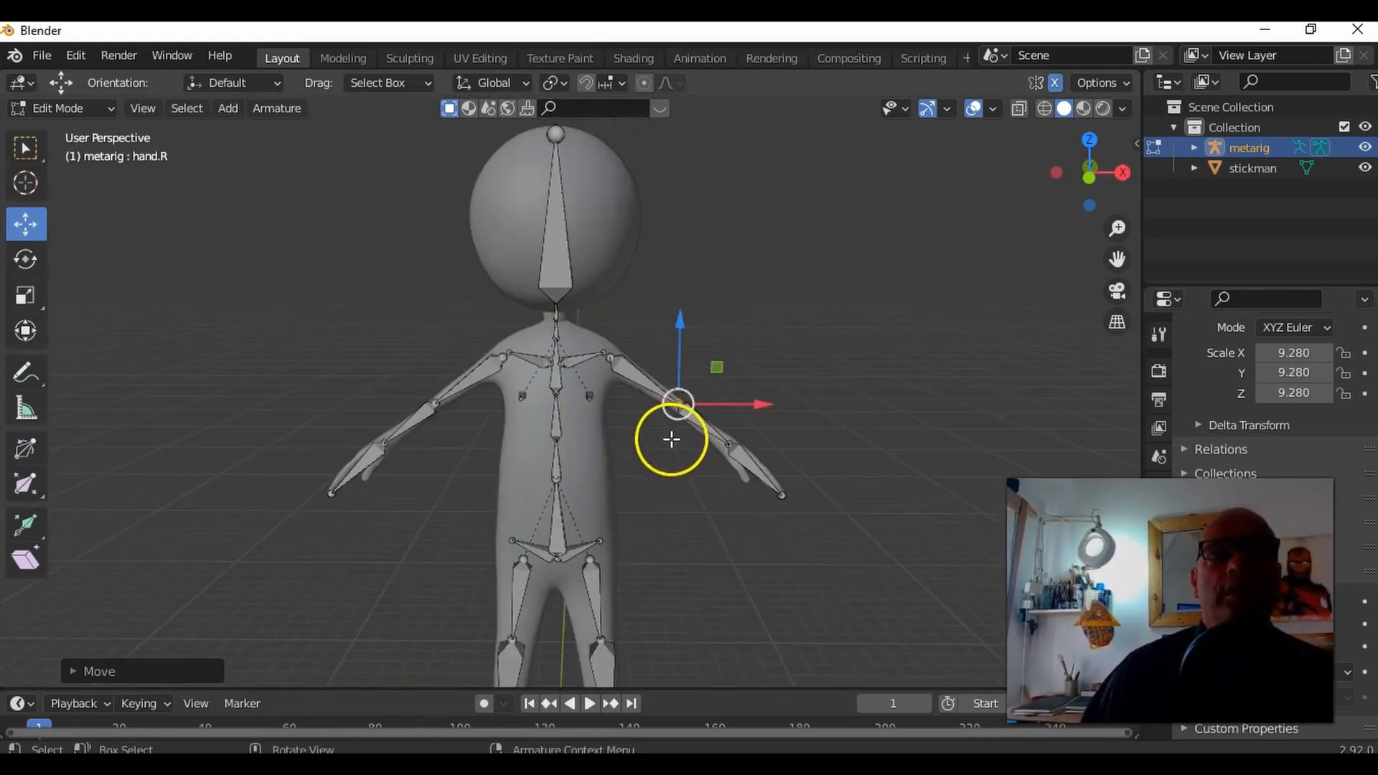
middle_drag(671, 455, 682, 430)
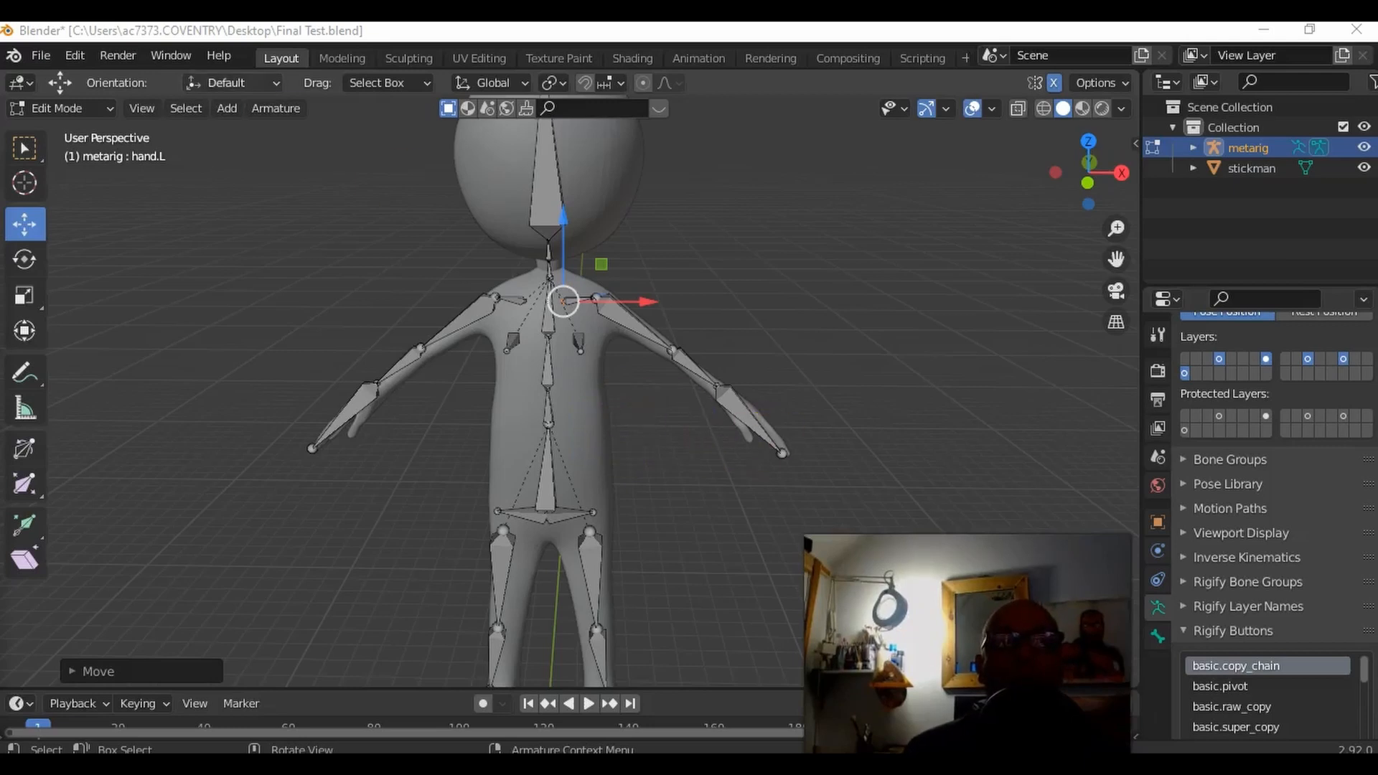
Step: Return the metarig to Object Mode and apply its scale
click(94, 106)
click(94, 134)
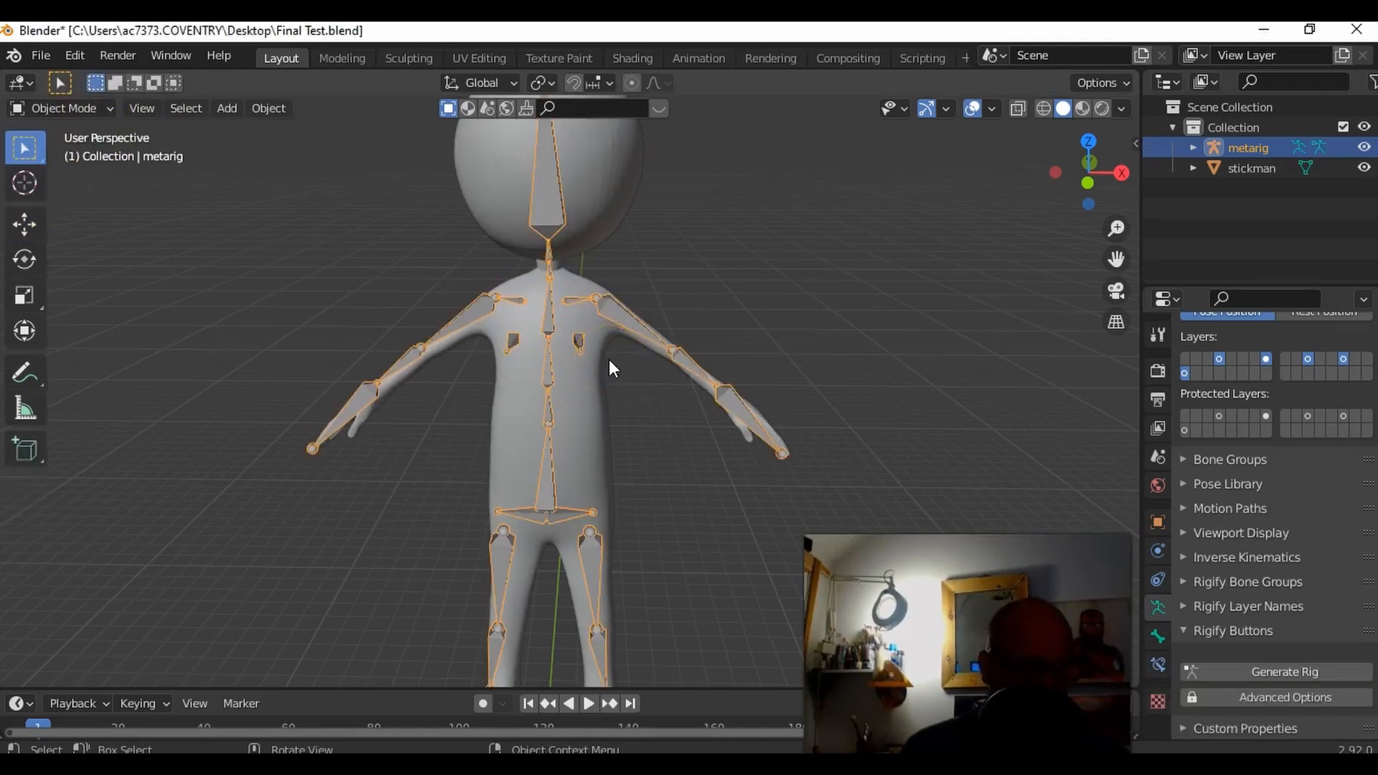
key(ctrl+a)
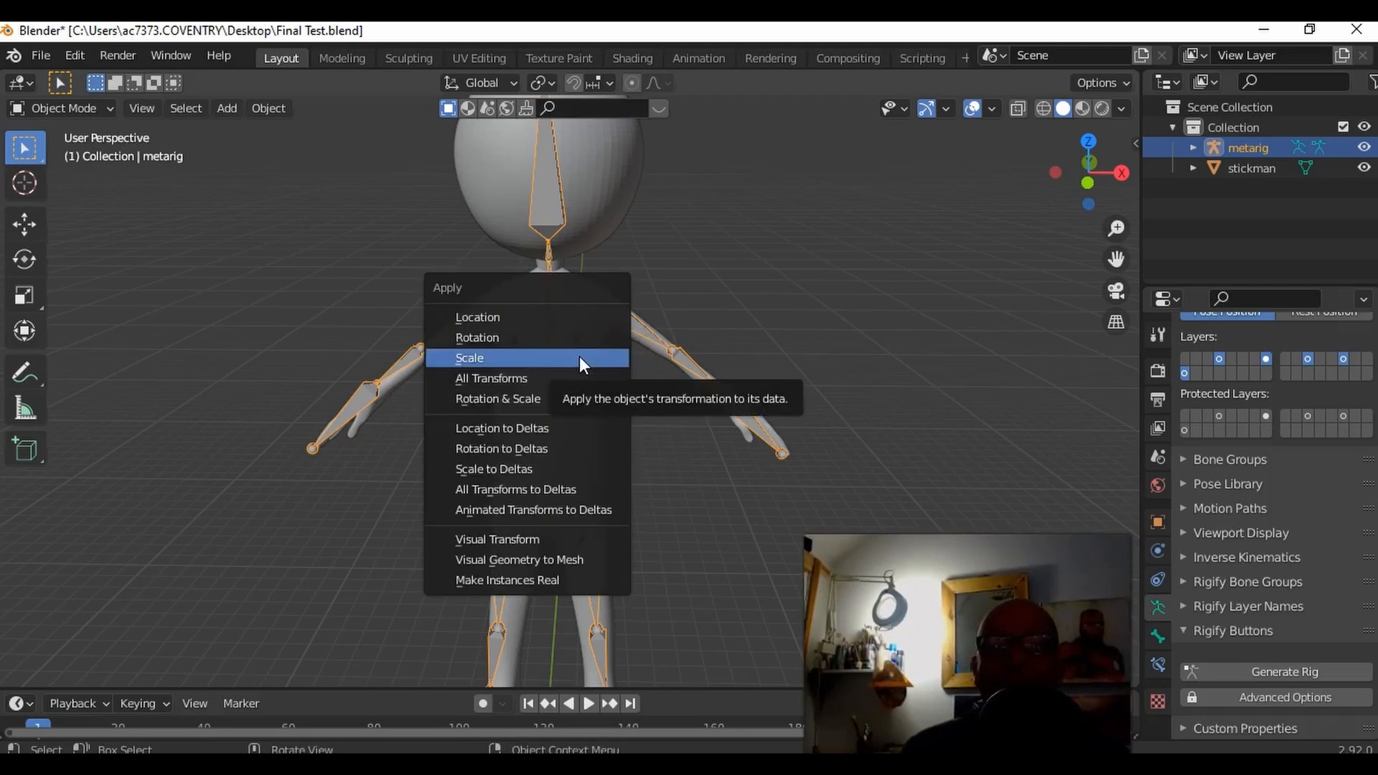
click(579, 356)
key(ctrl)
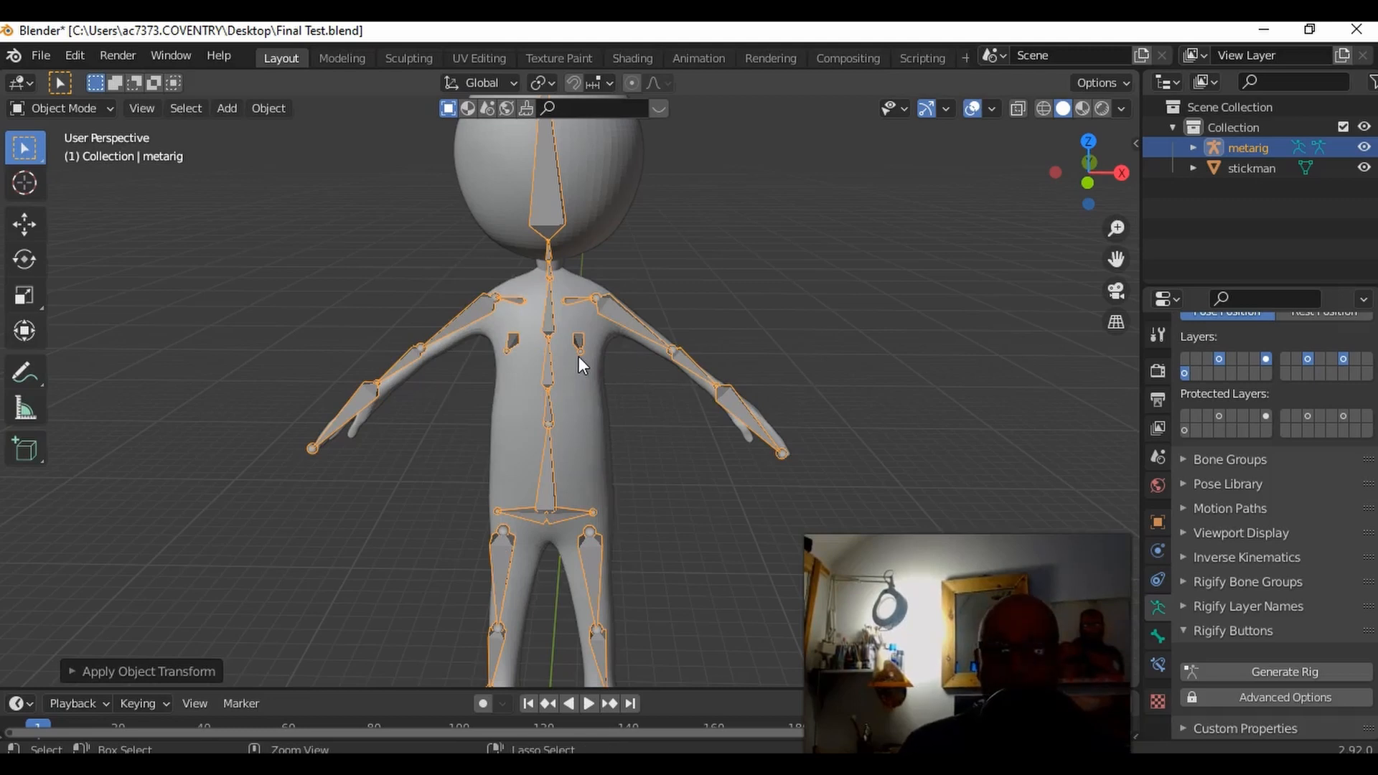
key(ctrl+a)
click(575, 353)
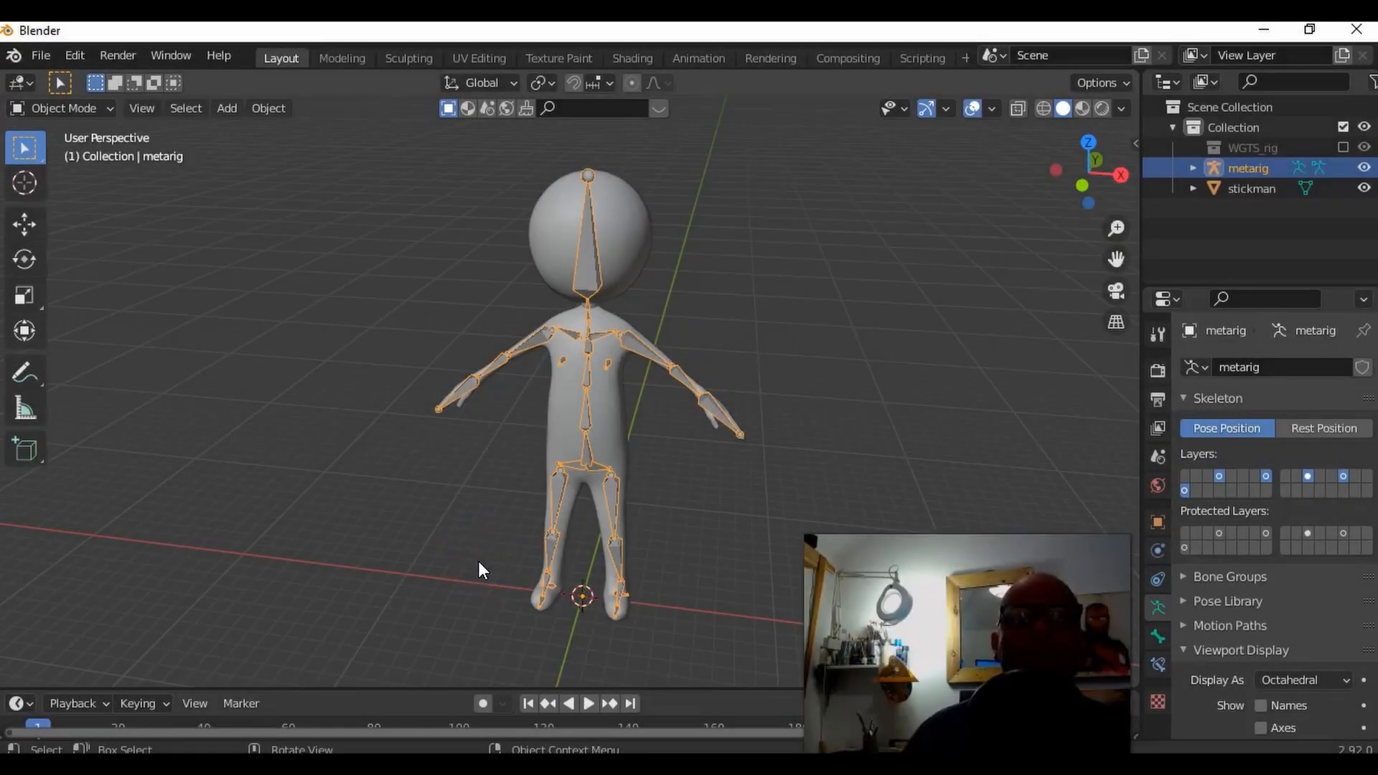
Step: Generate the Rigify control rig from the fitted metarig using Generate Rig
middle_drag(679, 561, 679, 545)
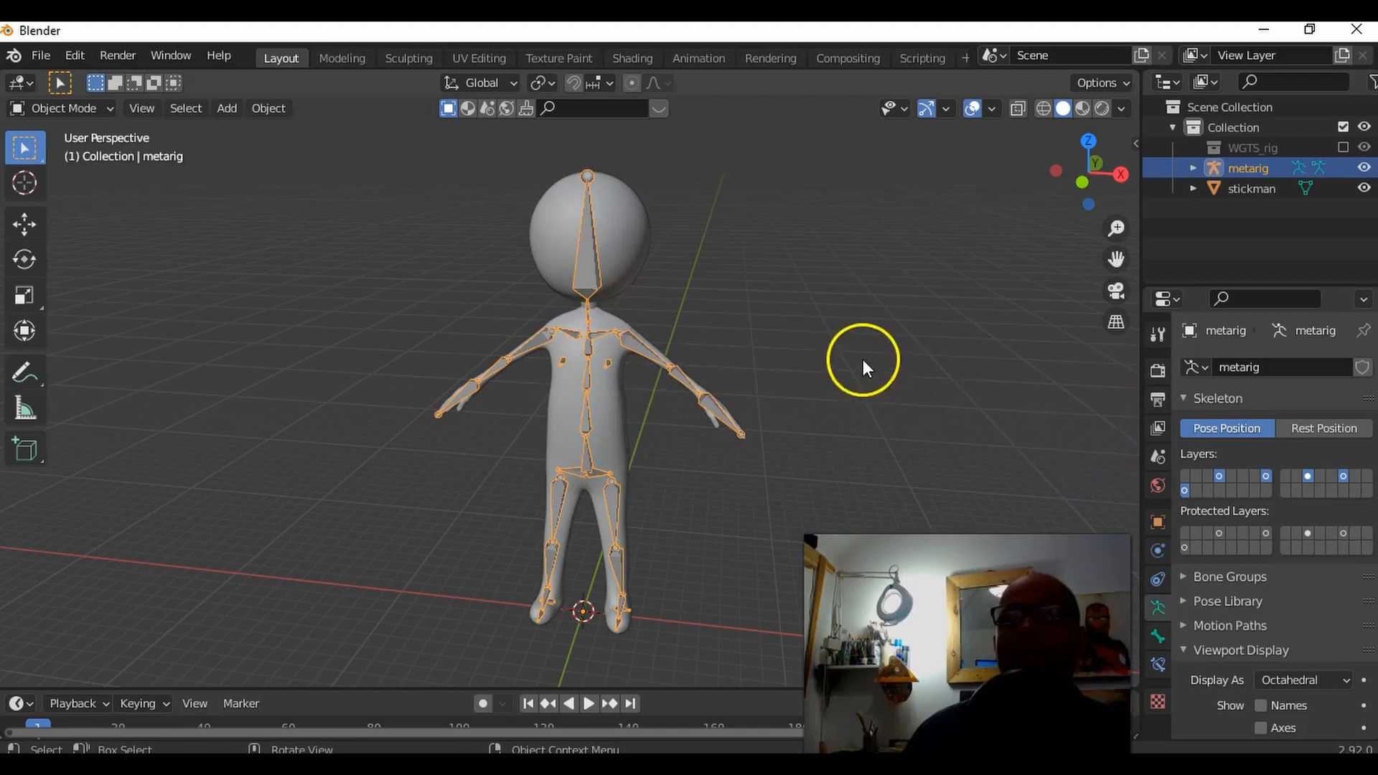
middle_drag(863, 360, 865, 381)
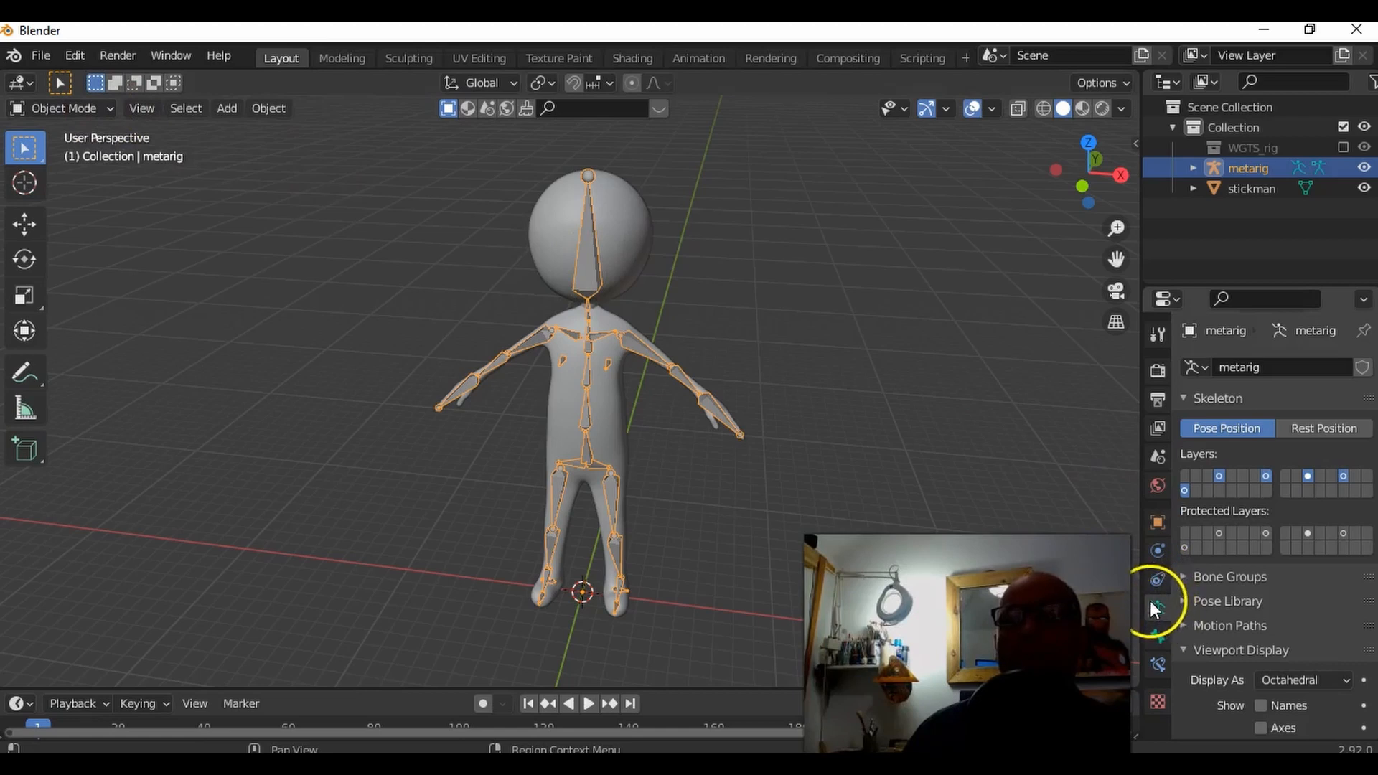
scroll(1233, 553, down, 8)
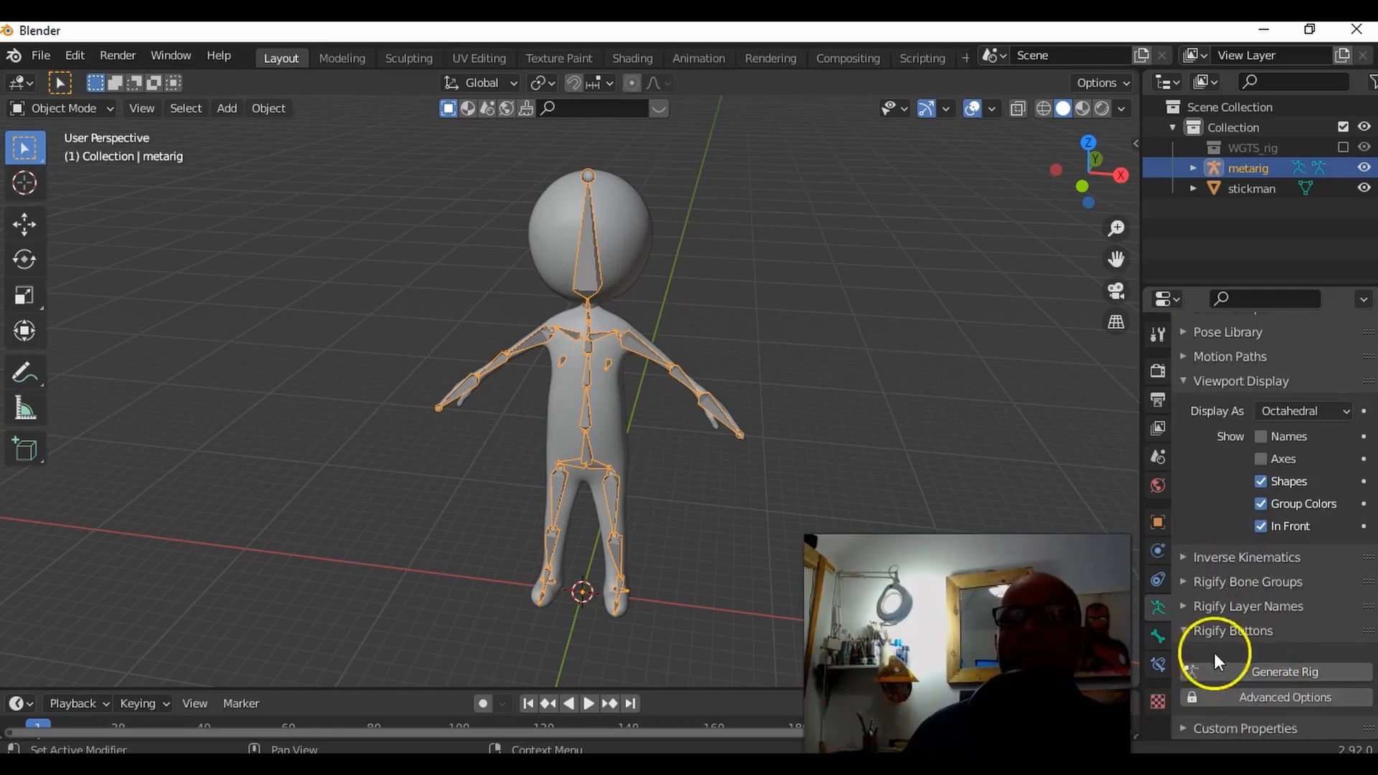
click(1186, 631)
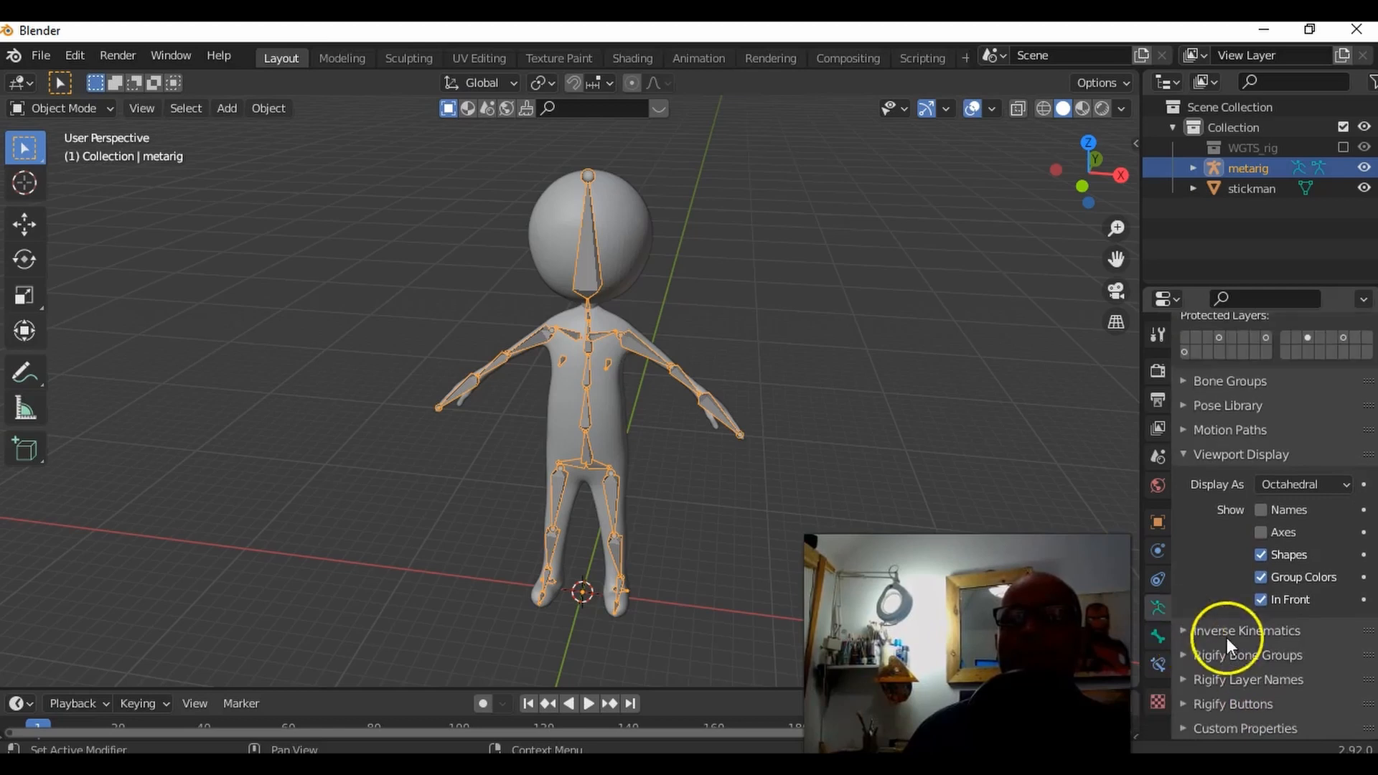
click(1188, 704)
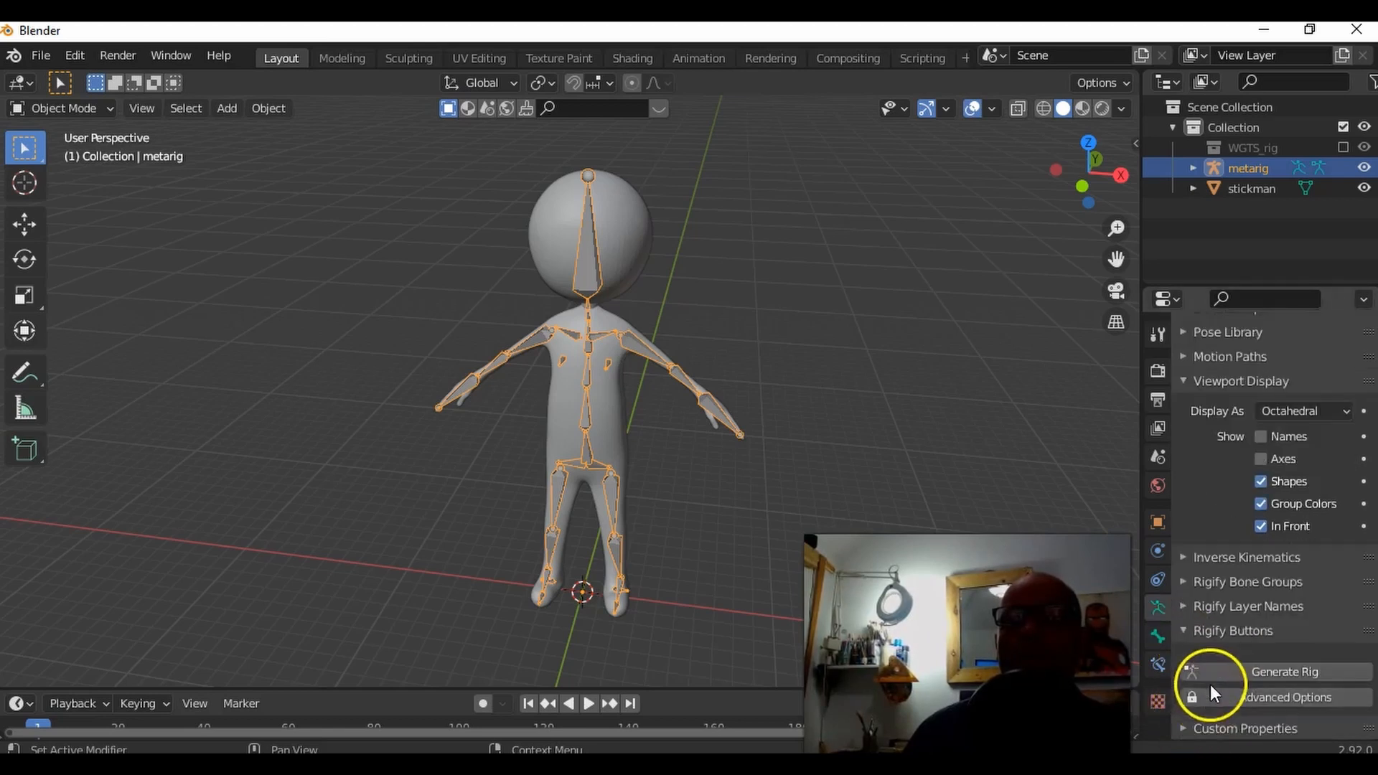
click(1278, 669)
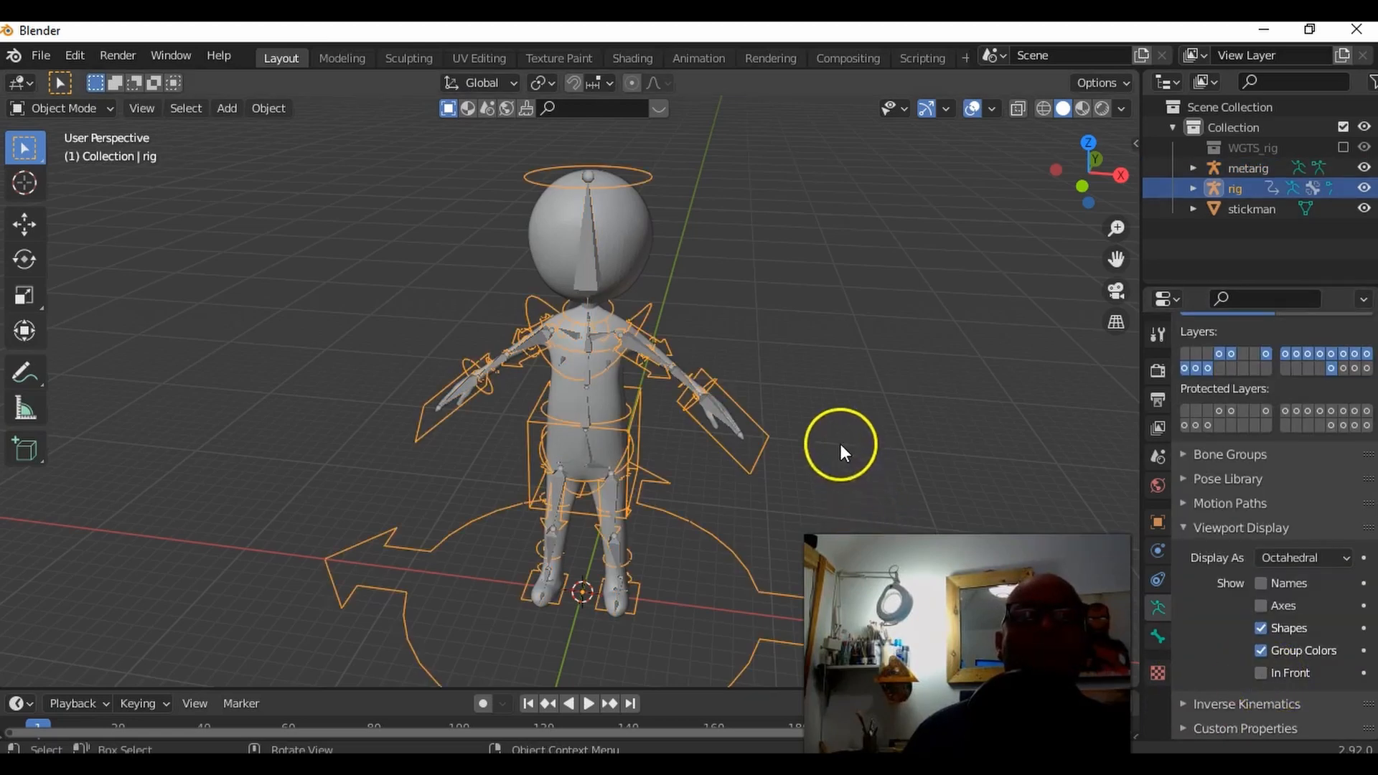
Step: Hide all of the generated rig's control bones in Pose Mode and hide the metarig object in the viewport
click(768, 380)
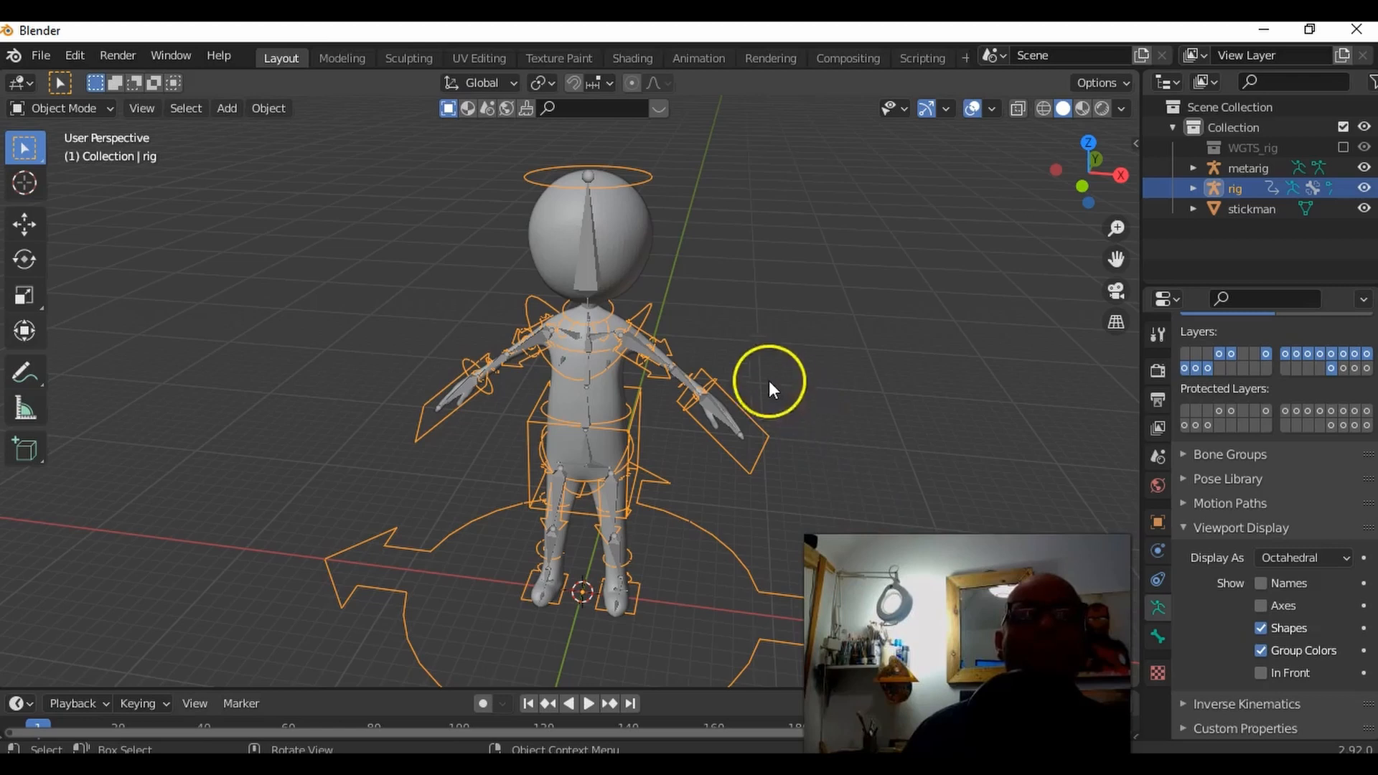
click(78, 109)
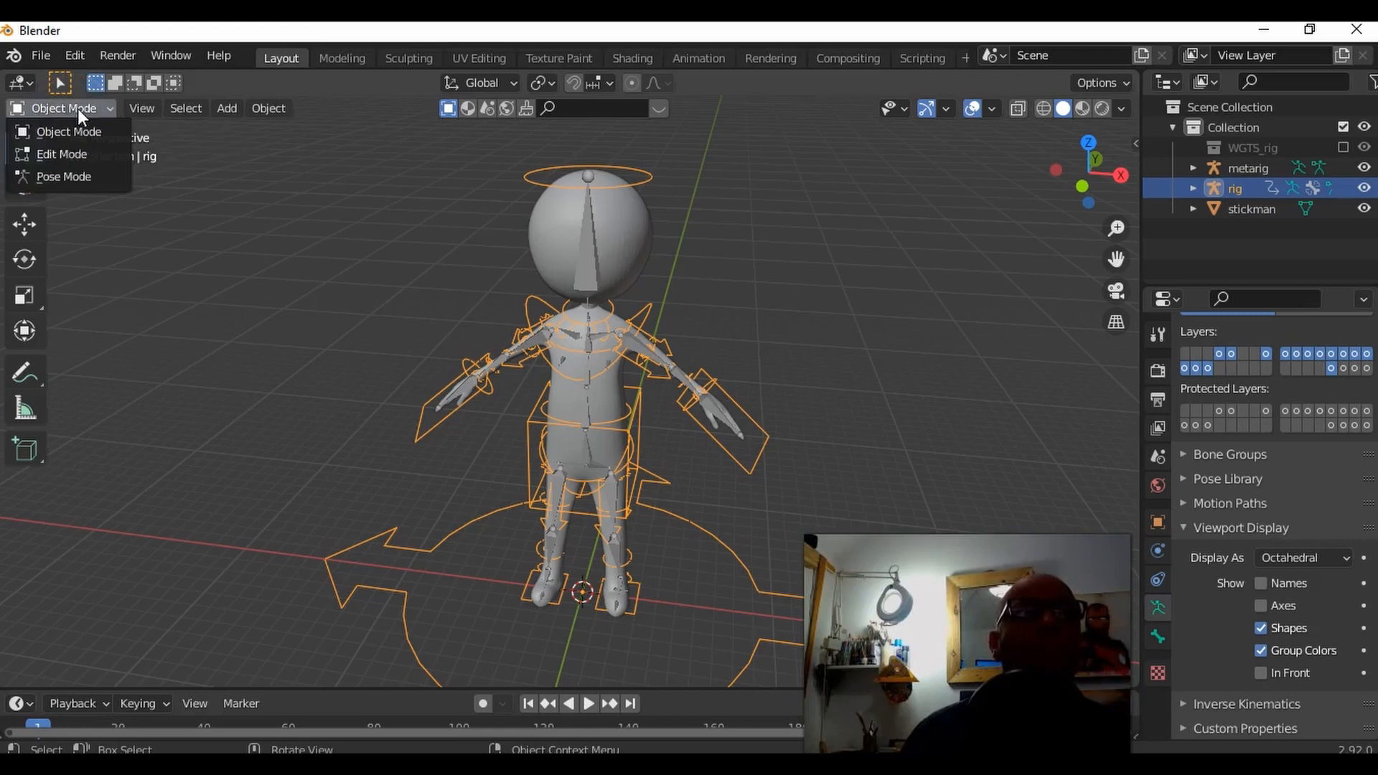
click(95, 180)
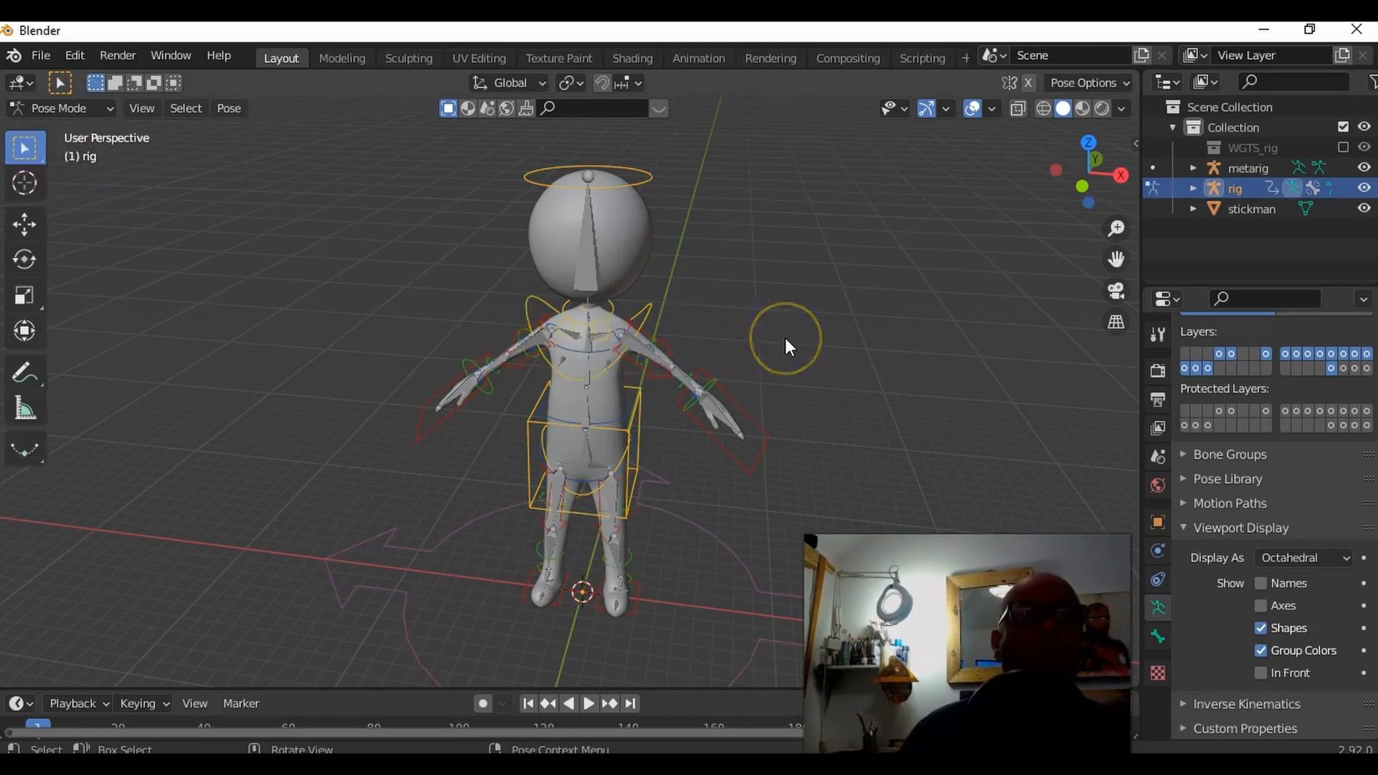
key(a)
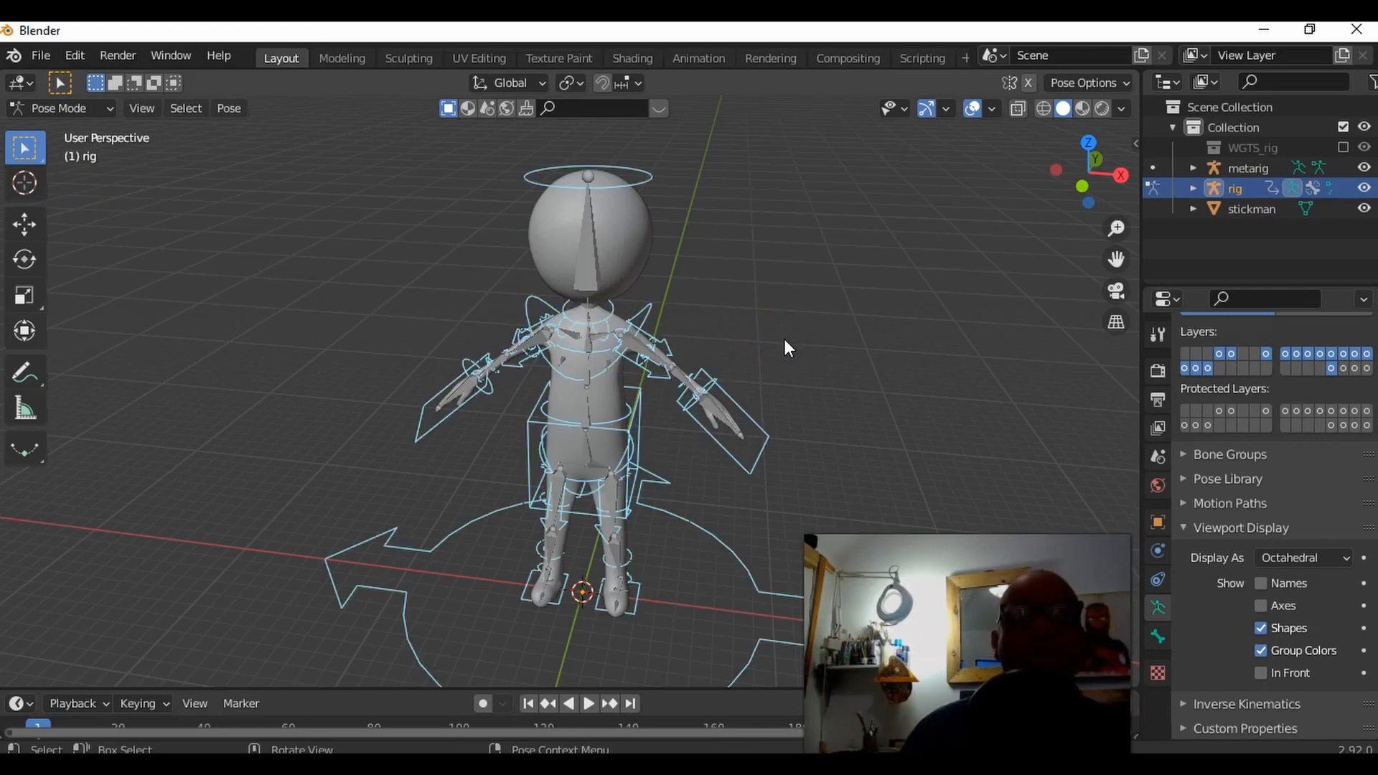
key(h)
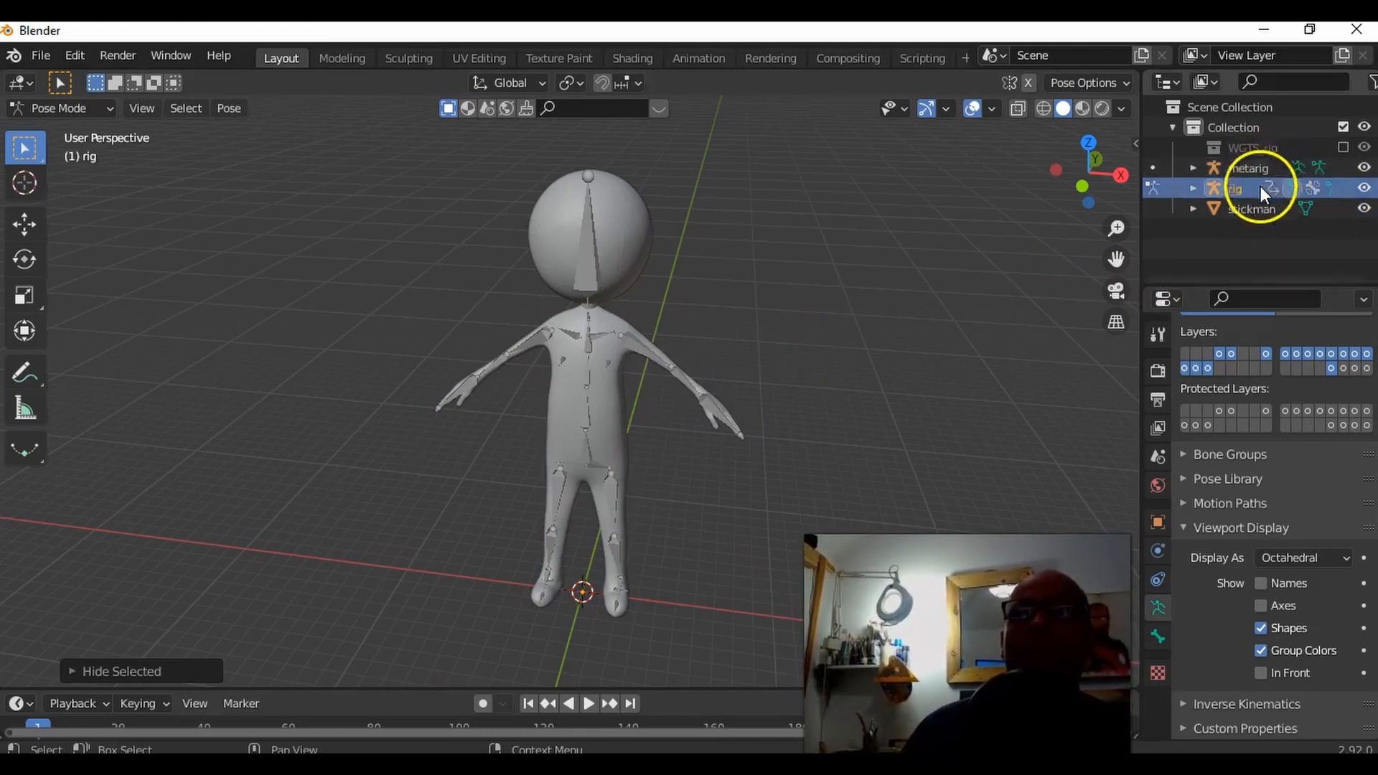
click(1364, 169)
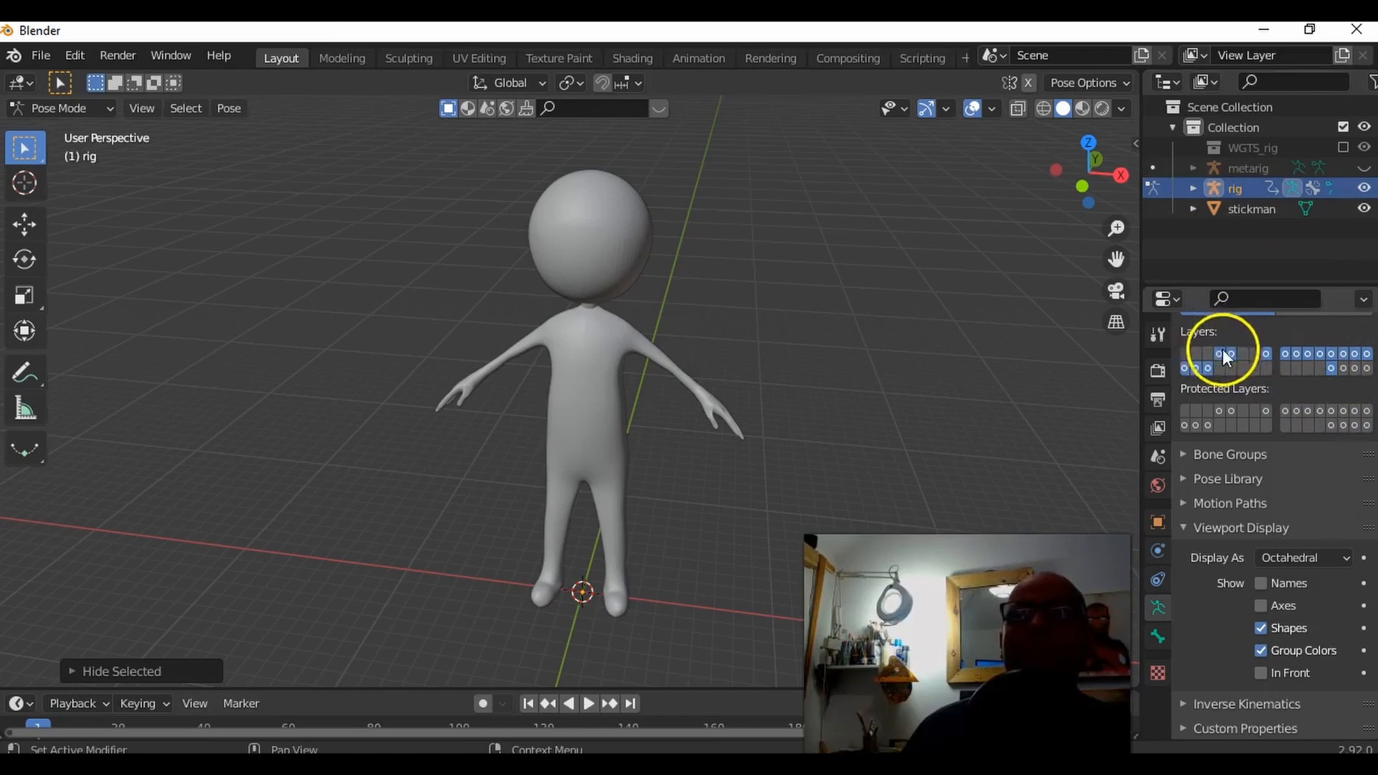
Step: Look through the generated rig's sidebar properties, including its Rig Layers
click(1133, 144)
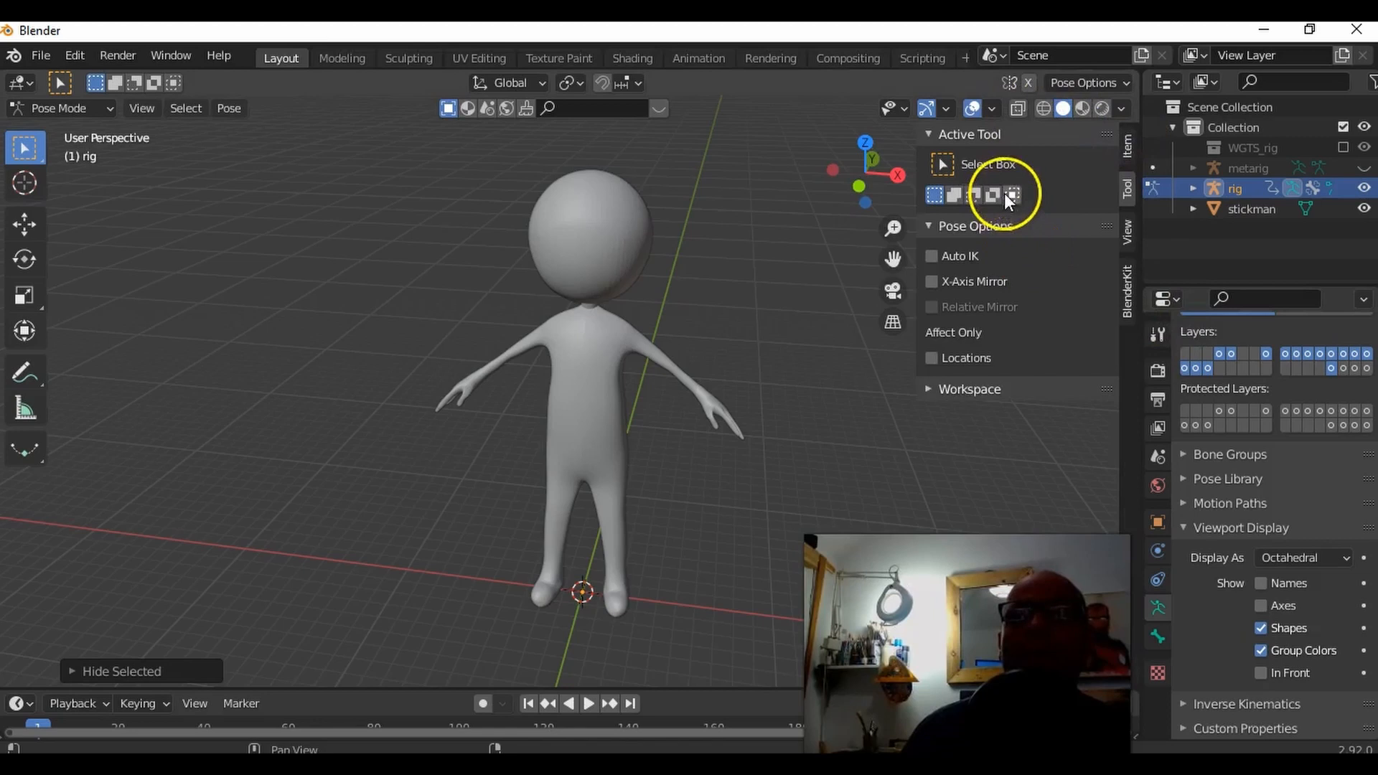
click(1129, 229)
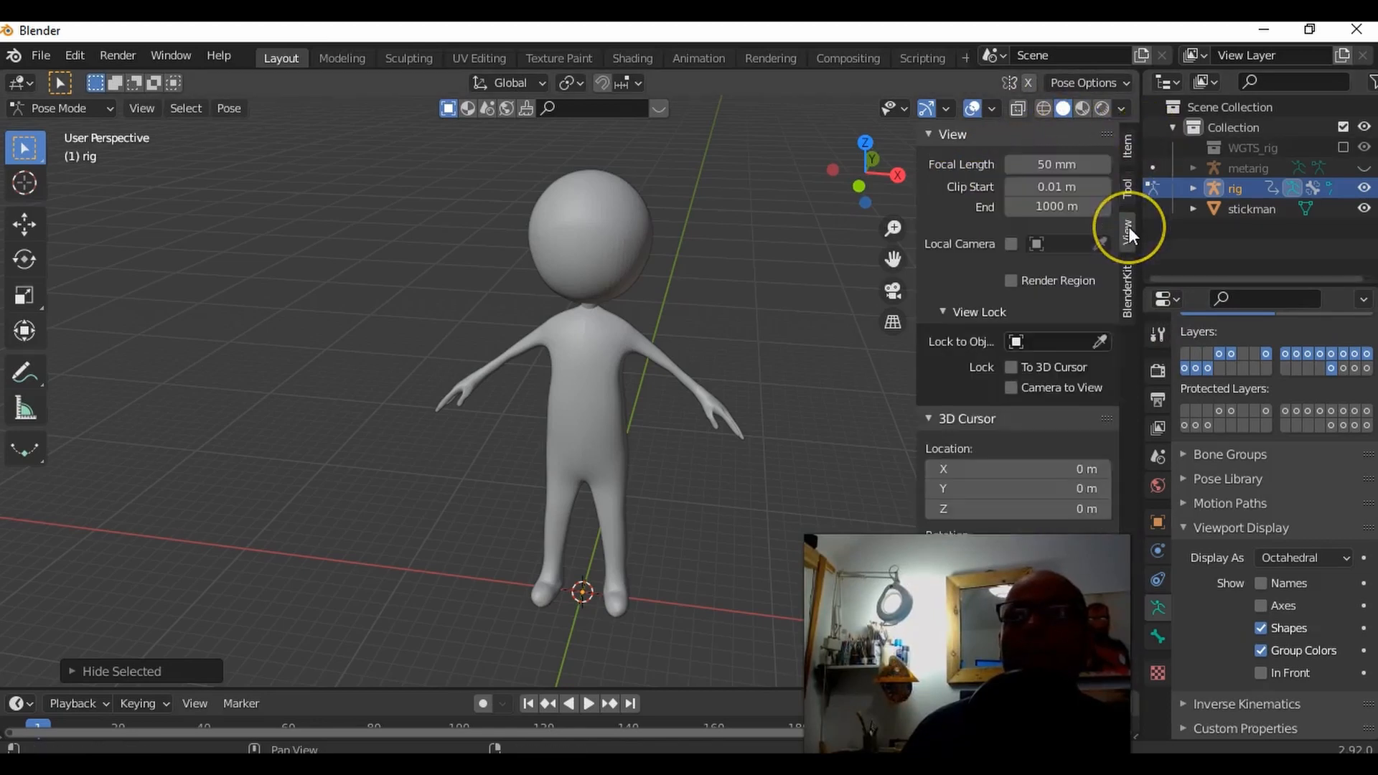
click(1129, 148)
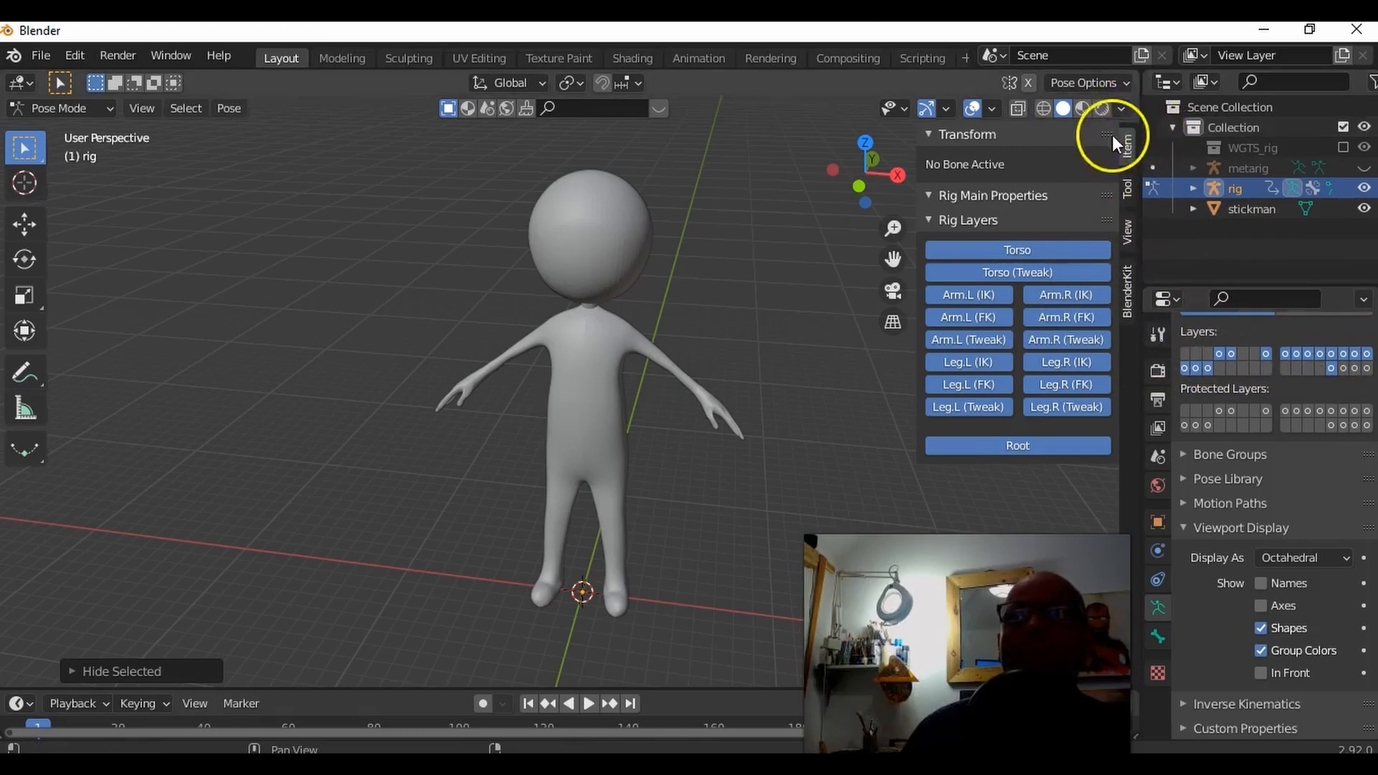
drag(902, 191, 1122, 200)
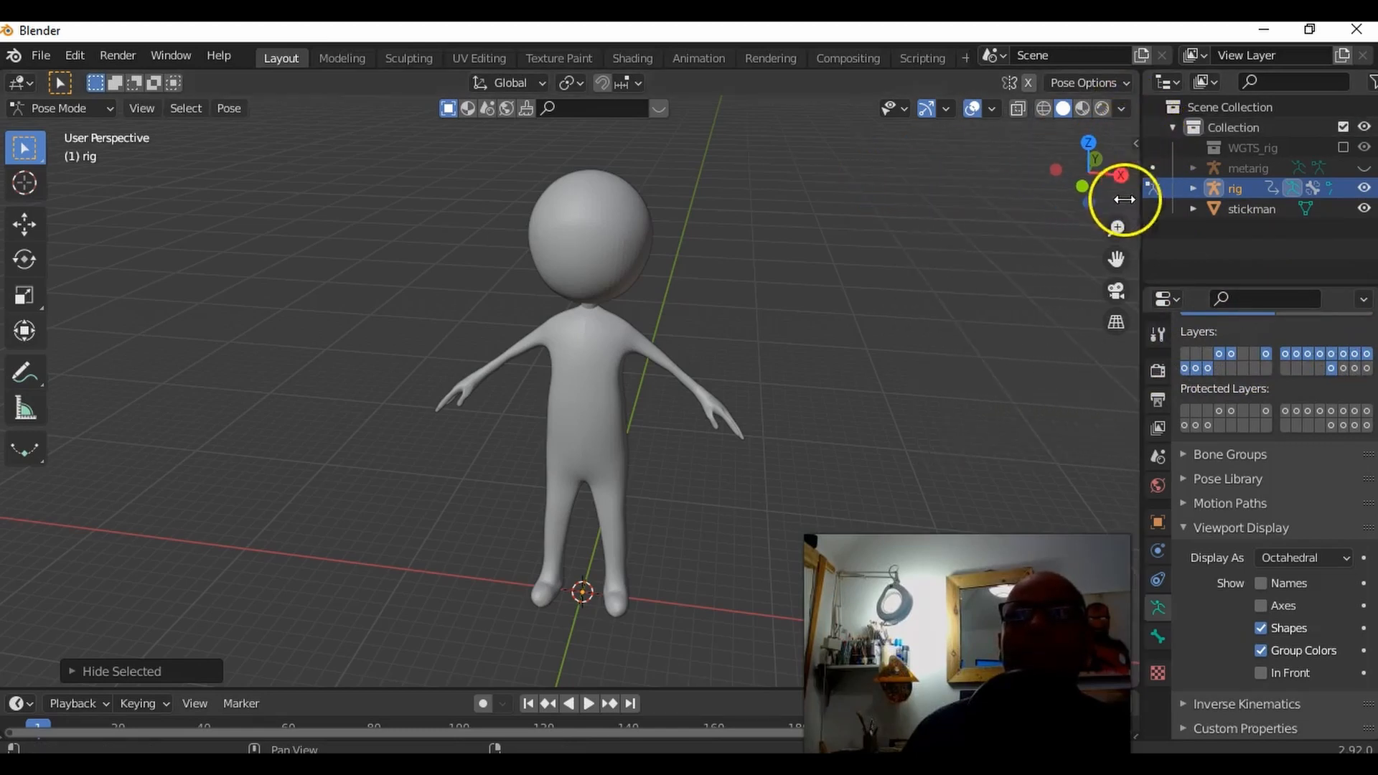
Step: Make the rig's last armature layer visible and set its bones to display In Front
click(1368, 369)
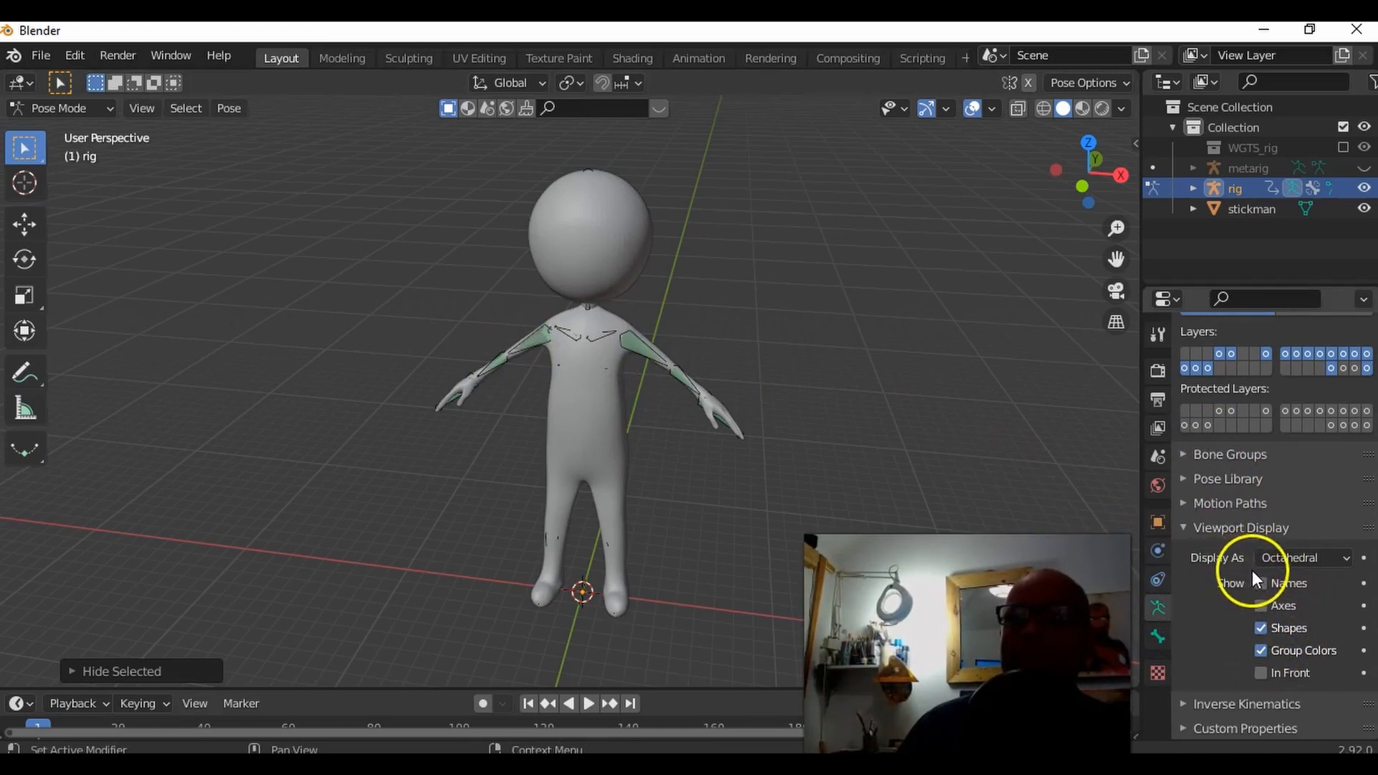
click(1265, 675)
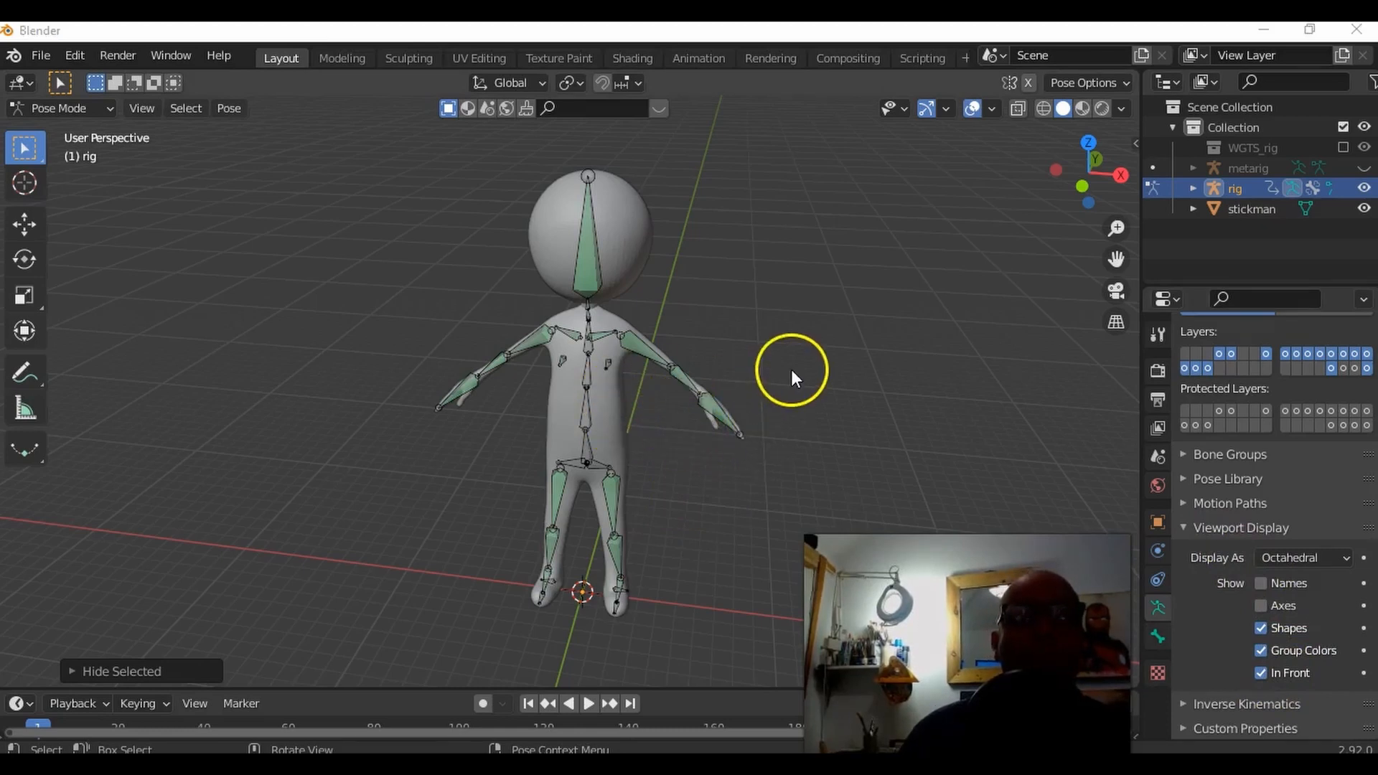
Step: In Object Mode, select the stickman and add the rig to the selection, parenting the mesh to it With Automatic Weights
click(63, 107)
click(70, 131)
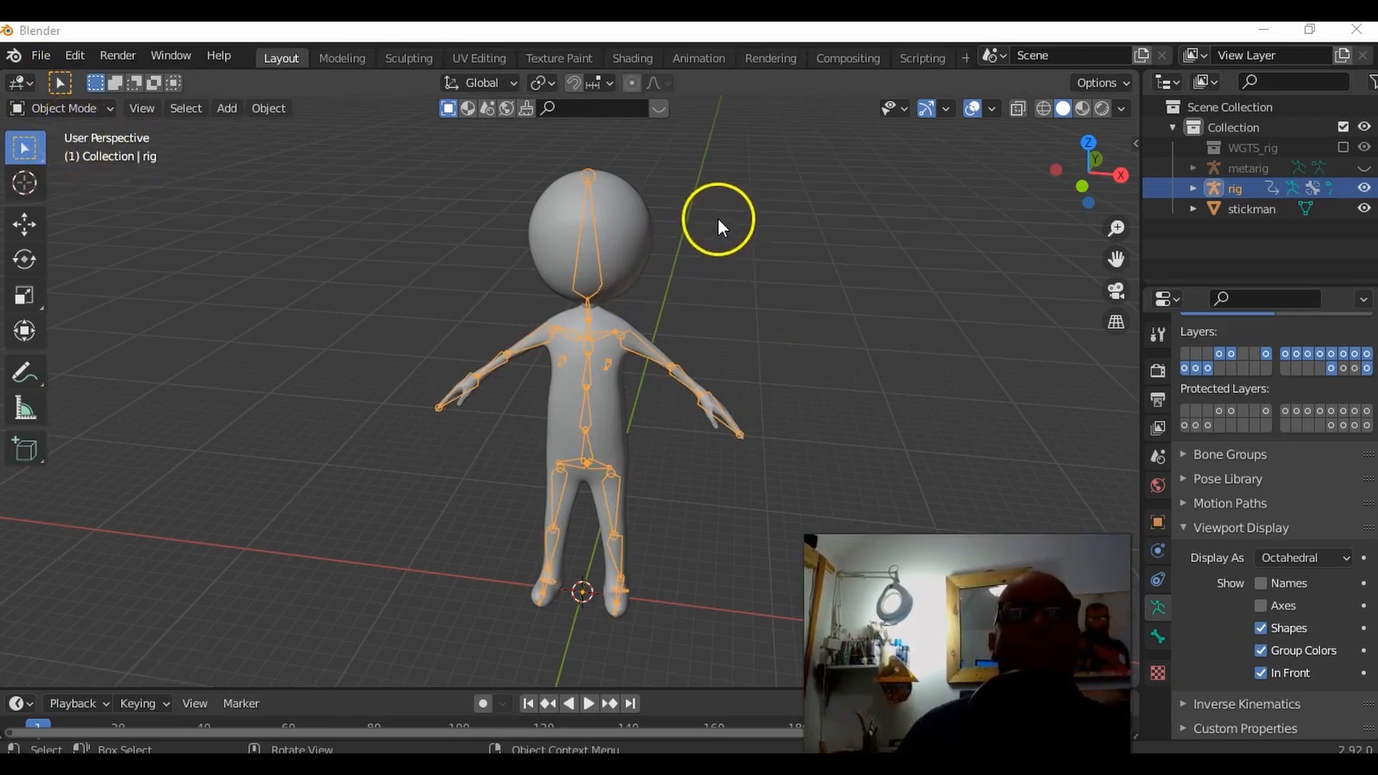
click(640, 227)
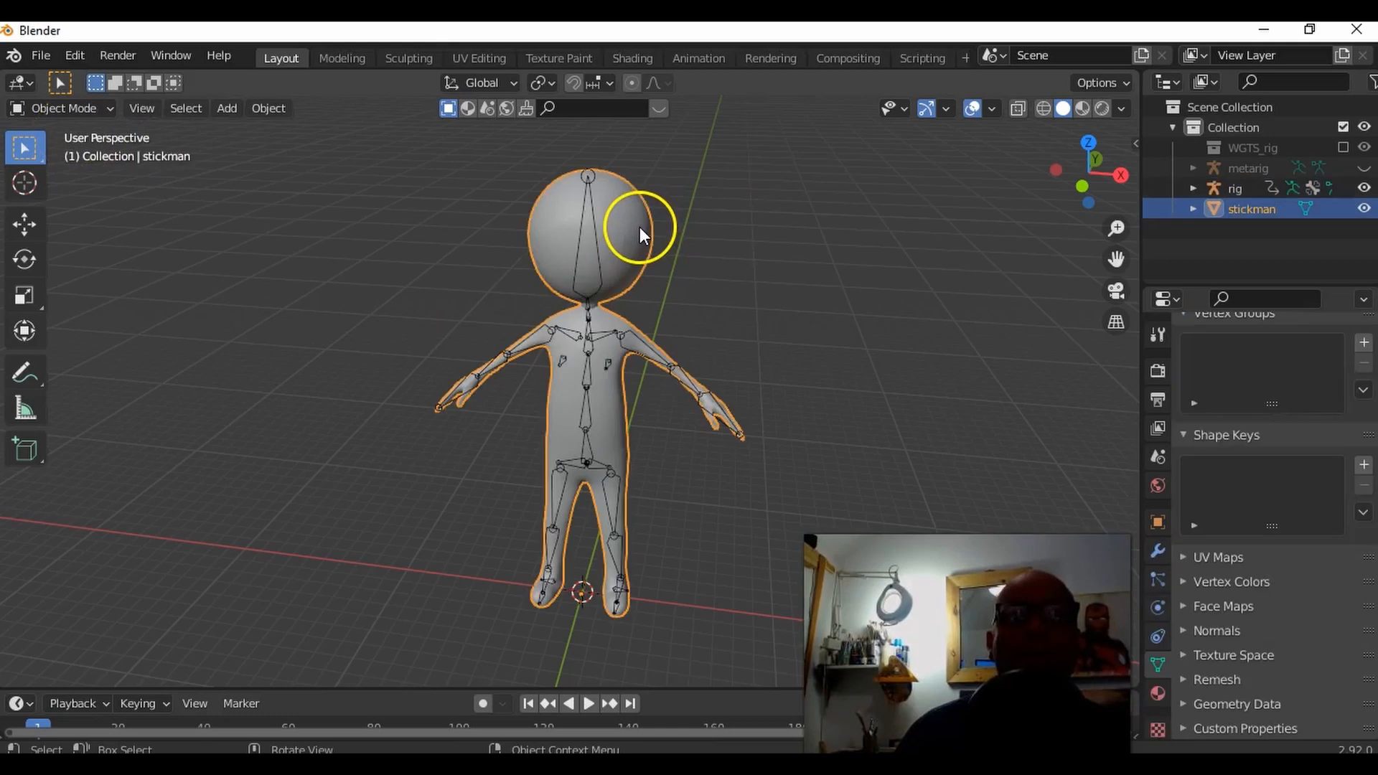
shift+click(606, 333)
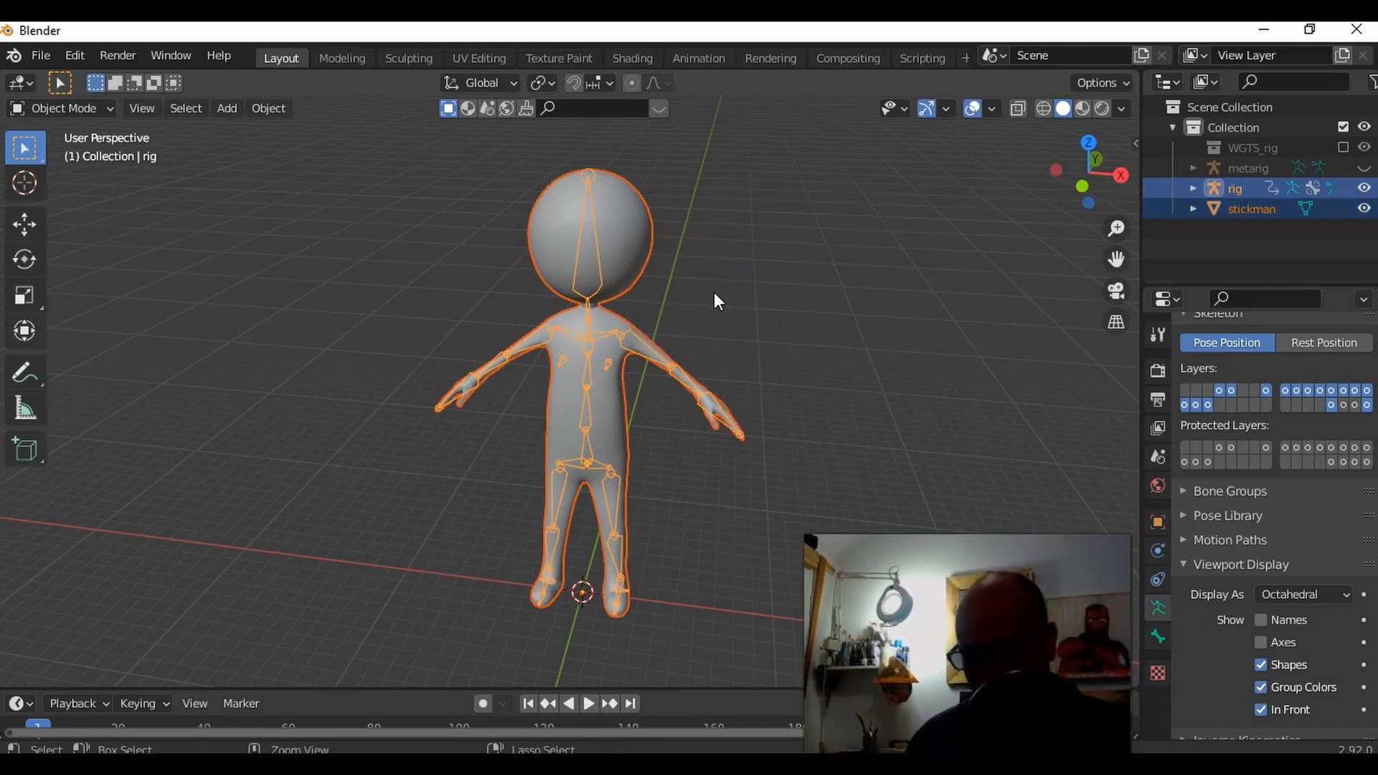
key(ctrl+p)
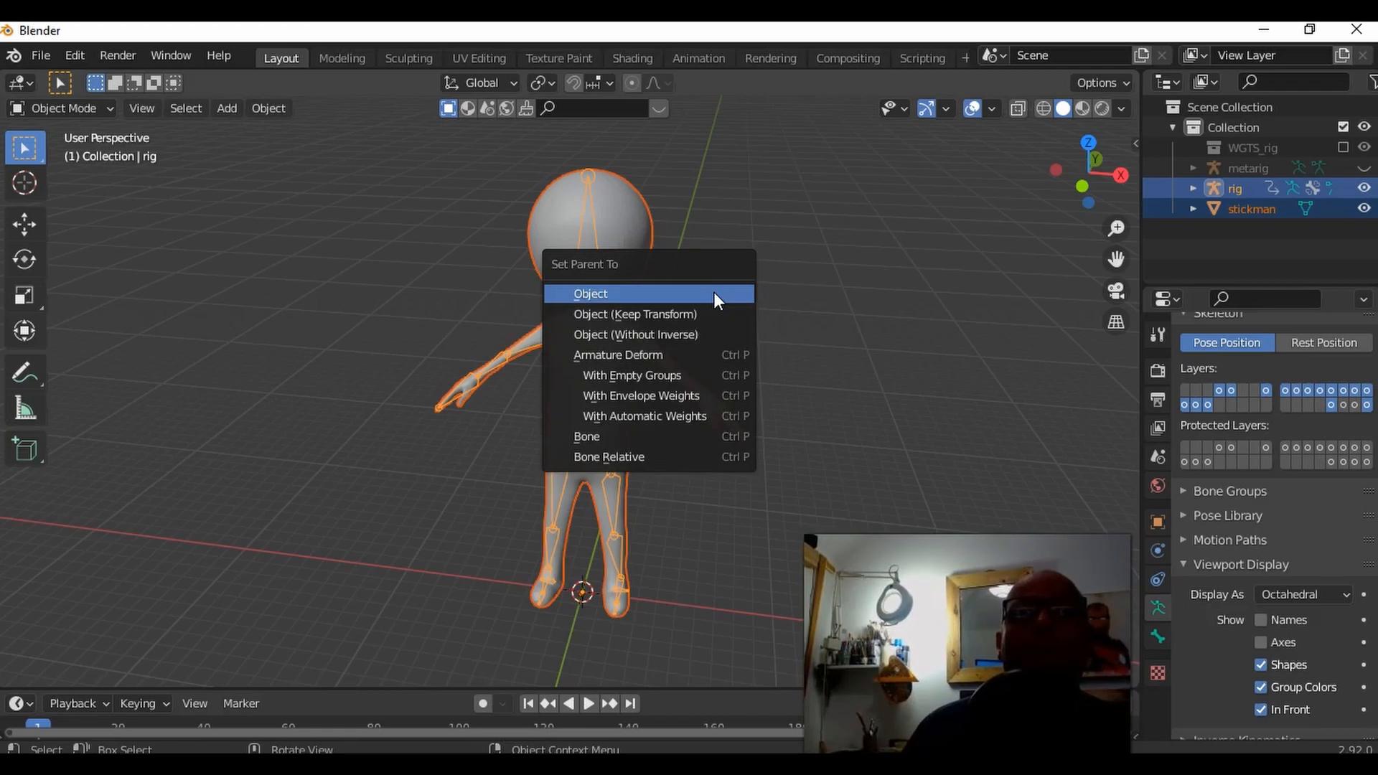
click(708, 415)
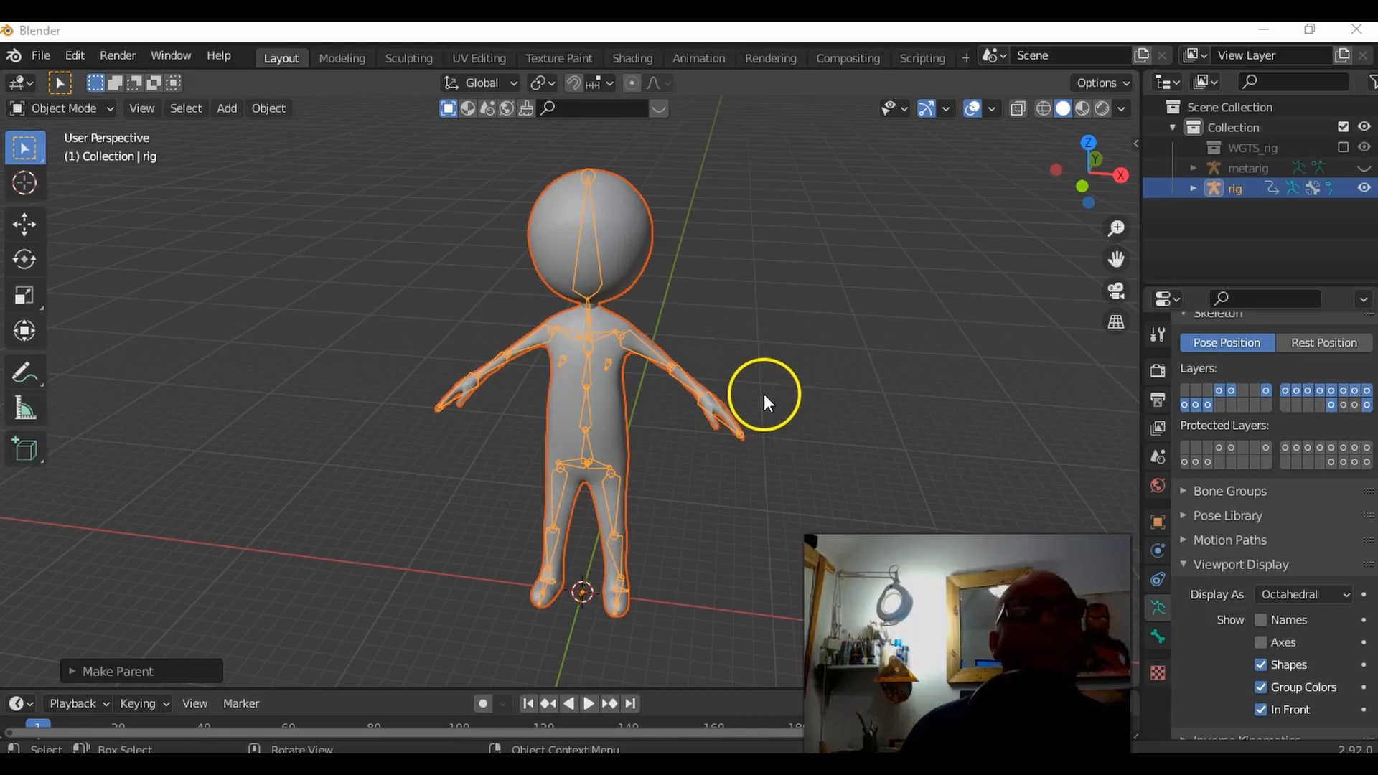
Step: Test the parenting by selecting the rig and moving it upward in Object Mode, and undo that move
scroll(765, 394, up, 1)
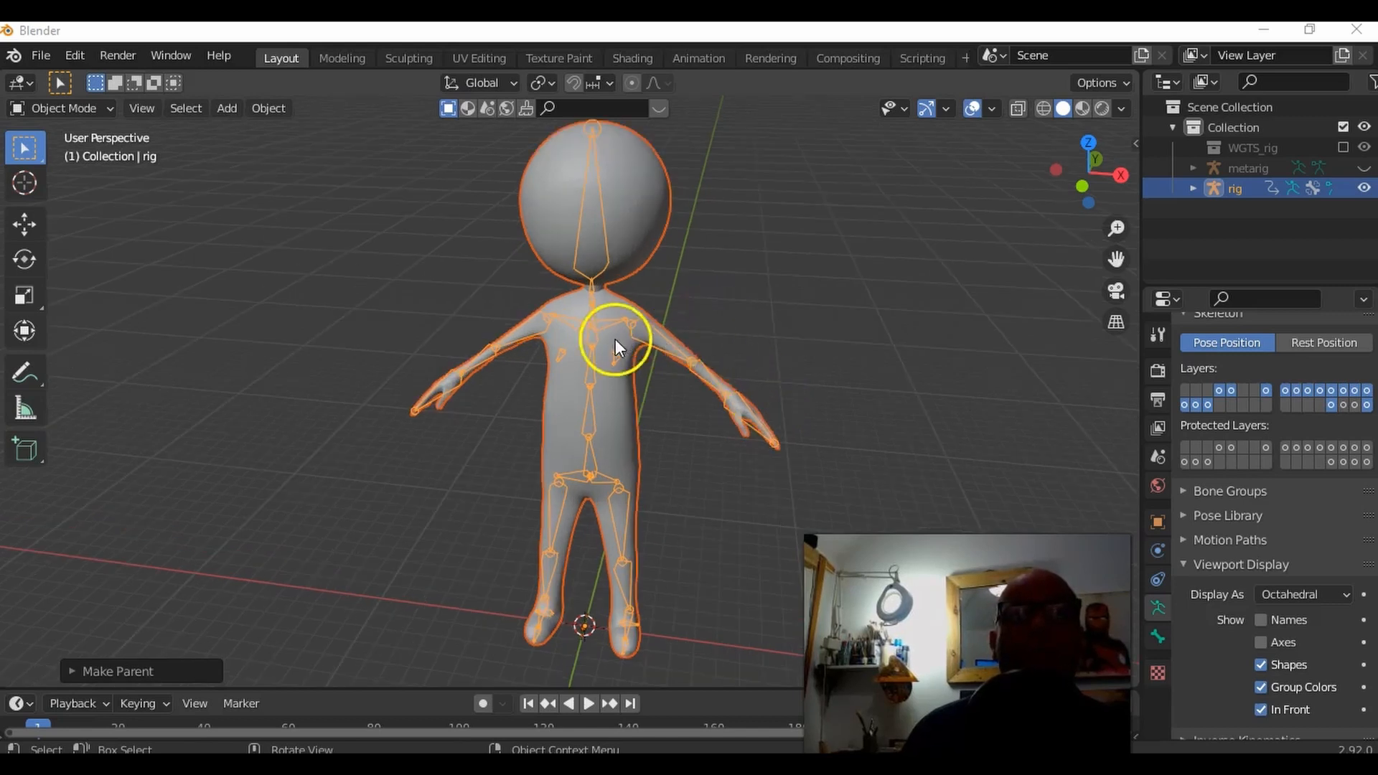
click(660, 334)
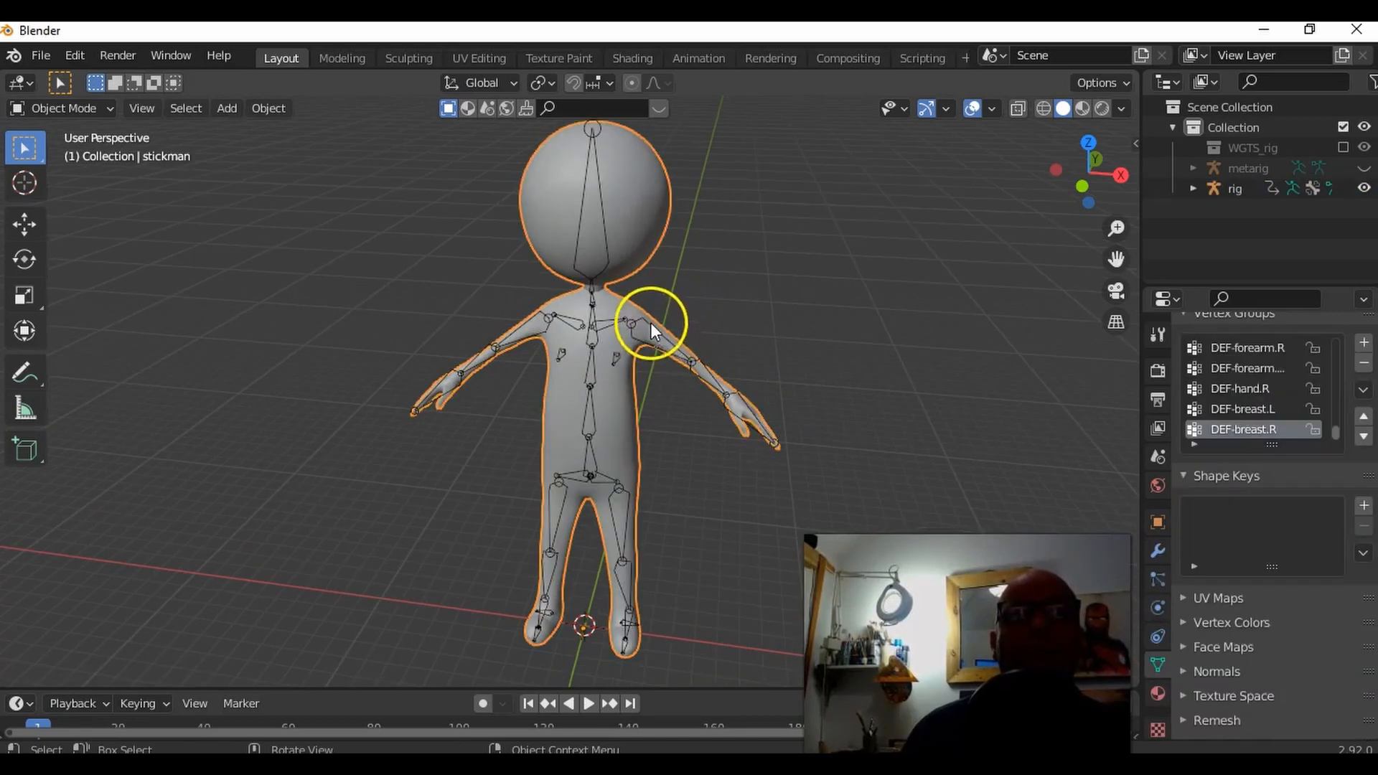
click(653, 330)
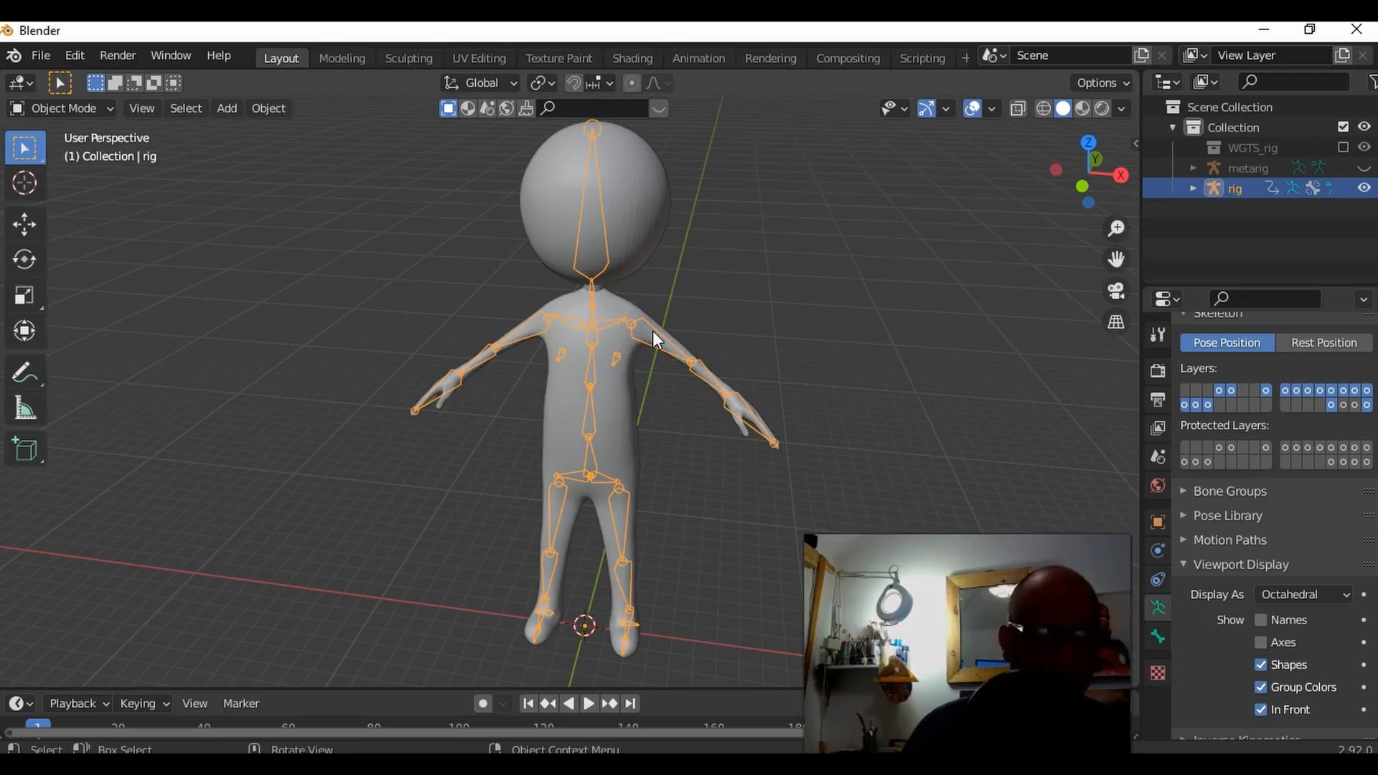
key(g)
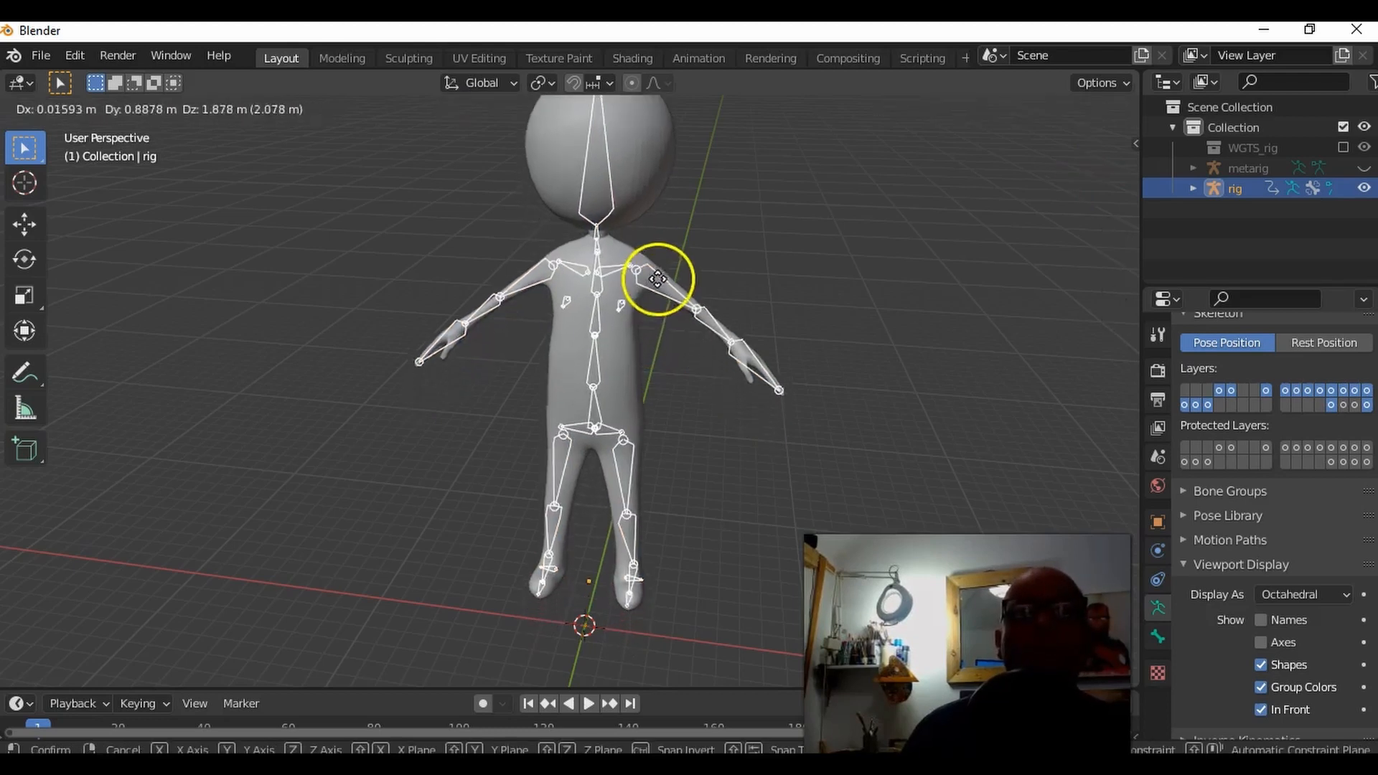
click(661, 296)
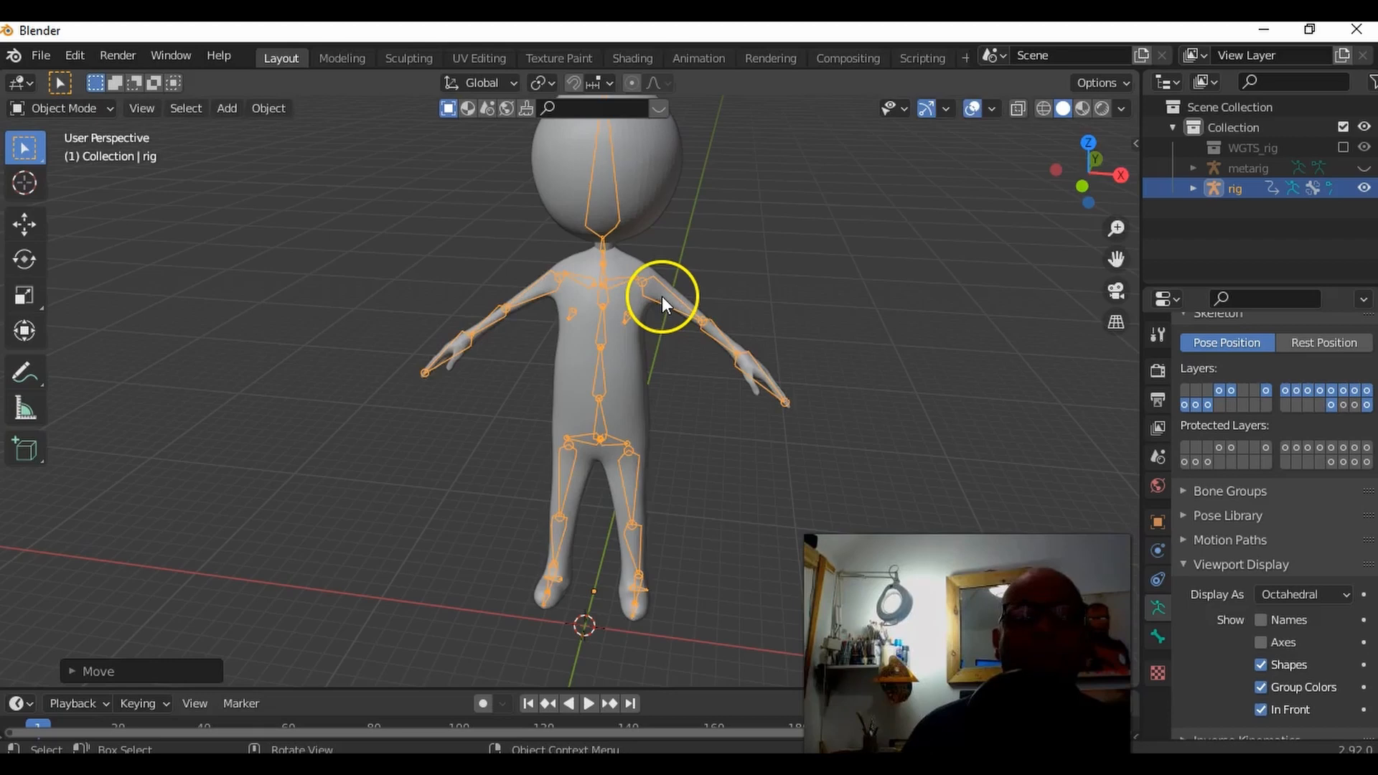
key(ctrl+z)
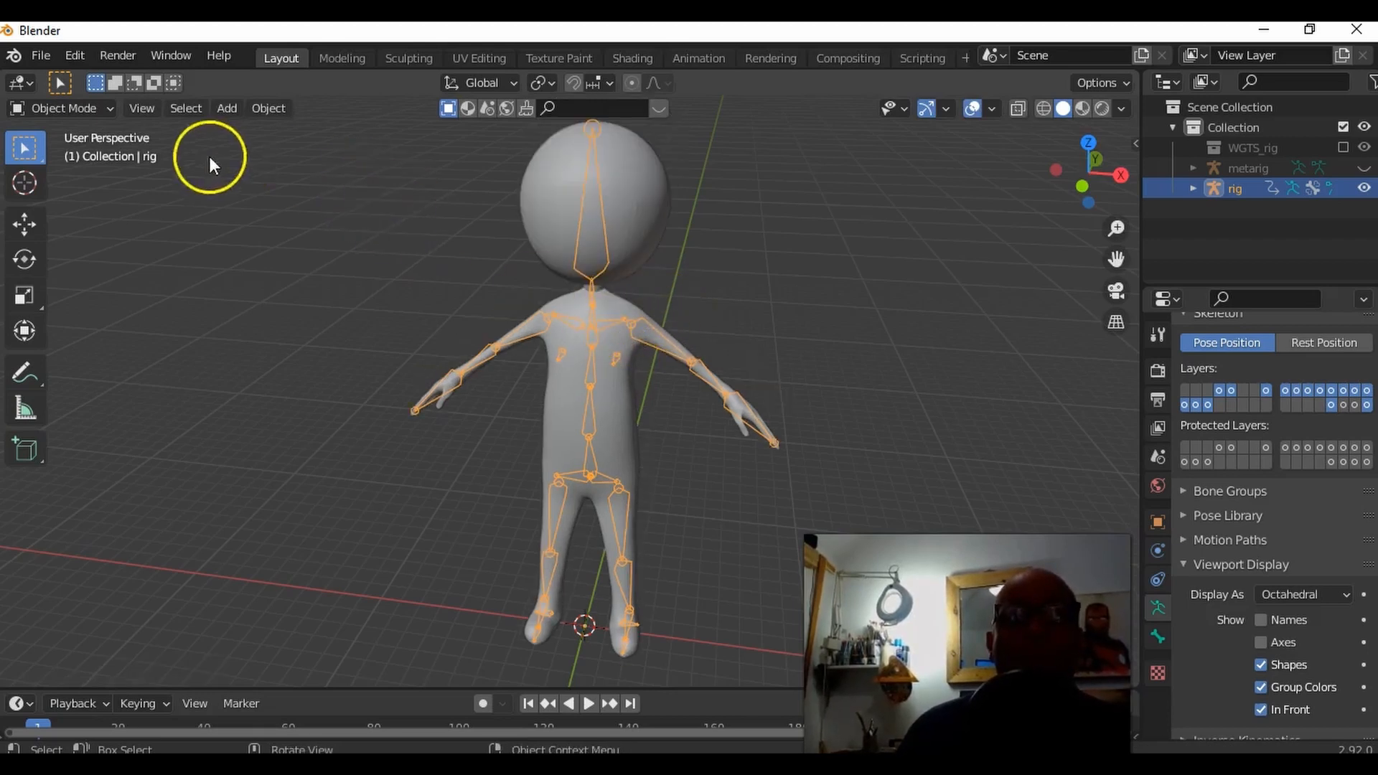
Step: Switch the rig to Pose Mode and reveal all of its hidden control bones
click(92, 111)
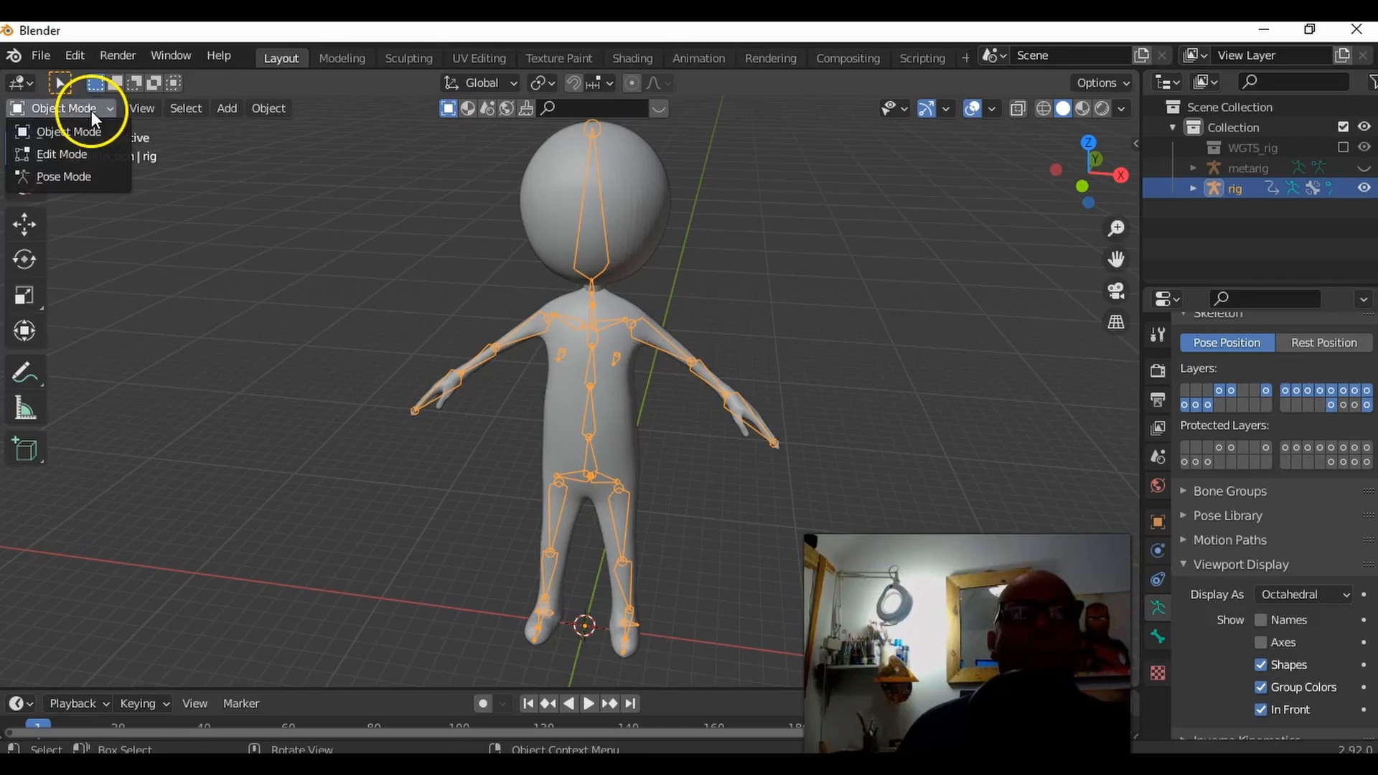
click(95, 179)
click(237, 301)
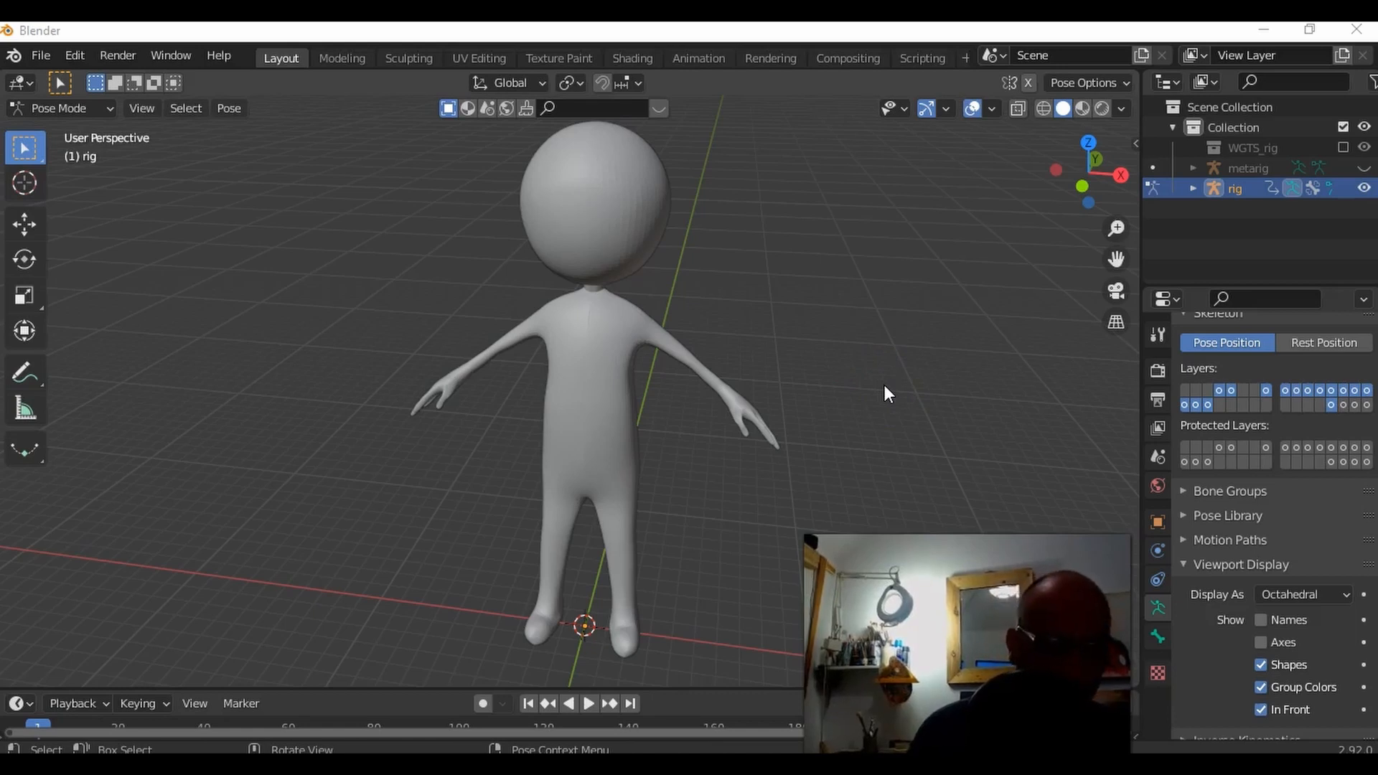
key(alt+h)
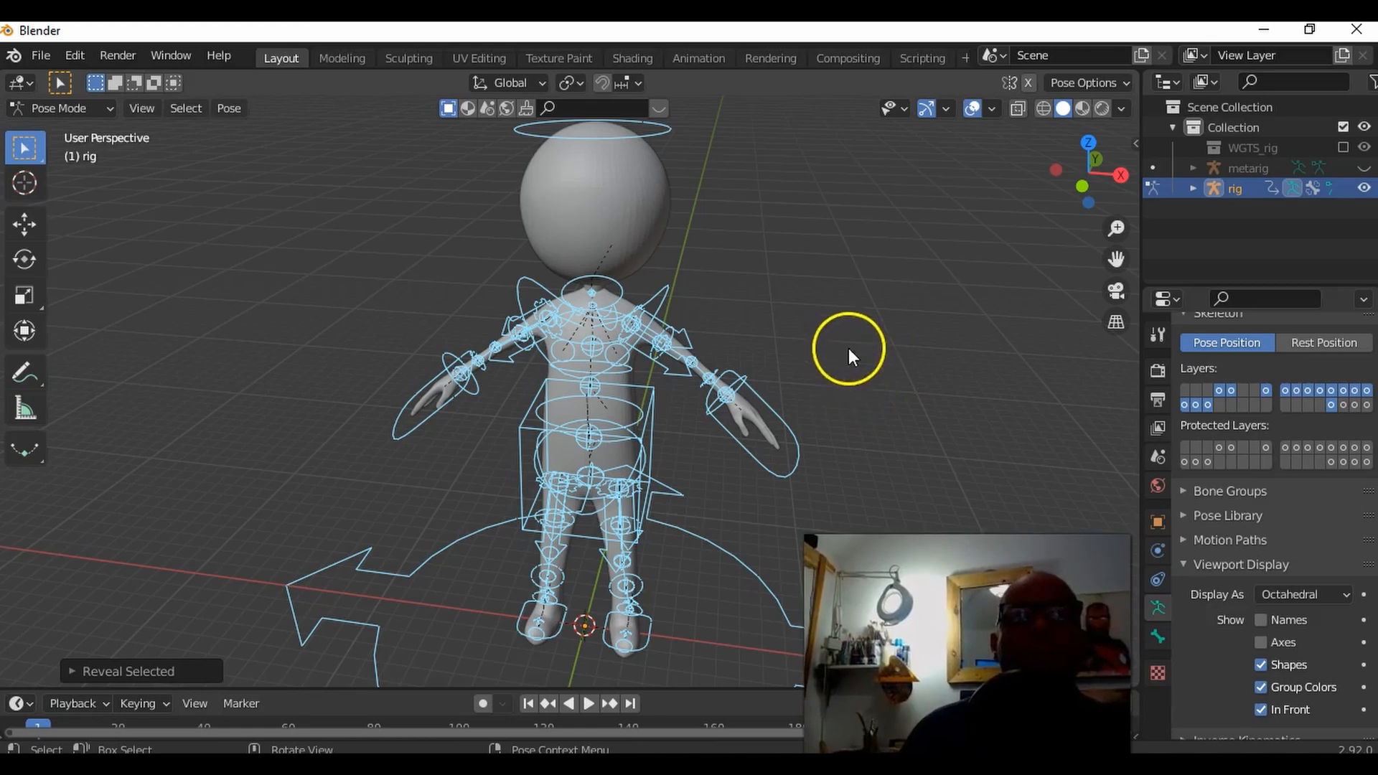
Step: Select the left hand's IK control (hand_ik.L) and move it to bend the arm
click(815, 438)
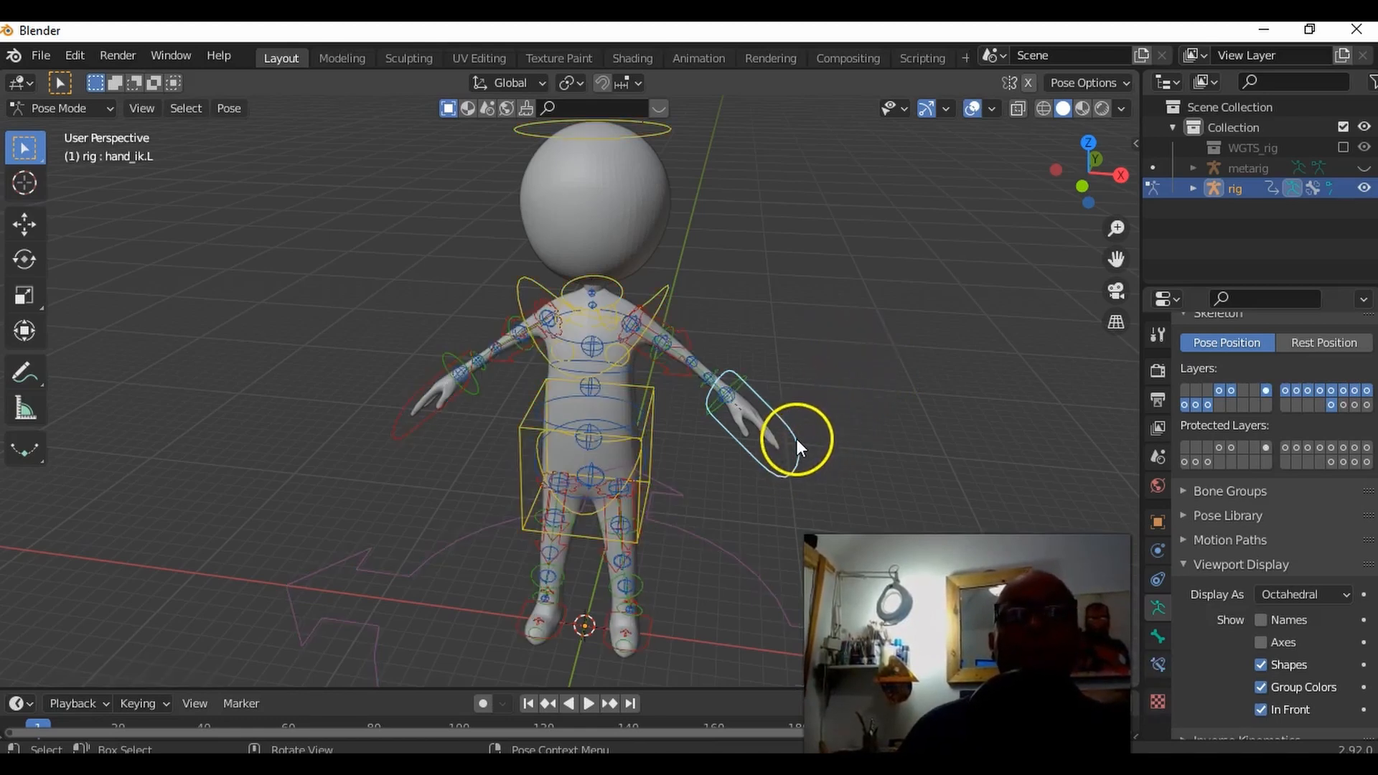
middle_drag(833, 412, 791, 425)
mouse_move(785, 435)
mouse_down()
mouse_move(775, 416)
mouse_move(794, 385)
mouse_move(771, 445)
mouse_move(774, 400)
mouse_move(765, 421)
mouse_up()
middle_drag(766, 421, 550, 564)
Step: Try out the right foot's IK control (foot_ik.R) by moving it upward to bend the knee
click(570, 592)
key(g)
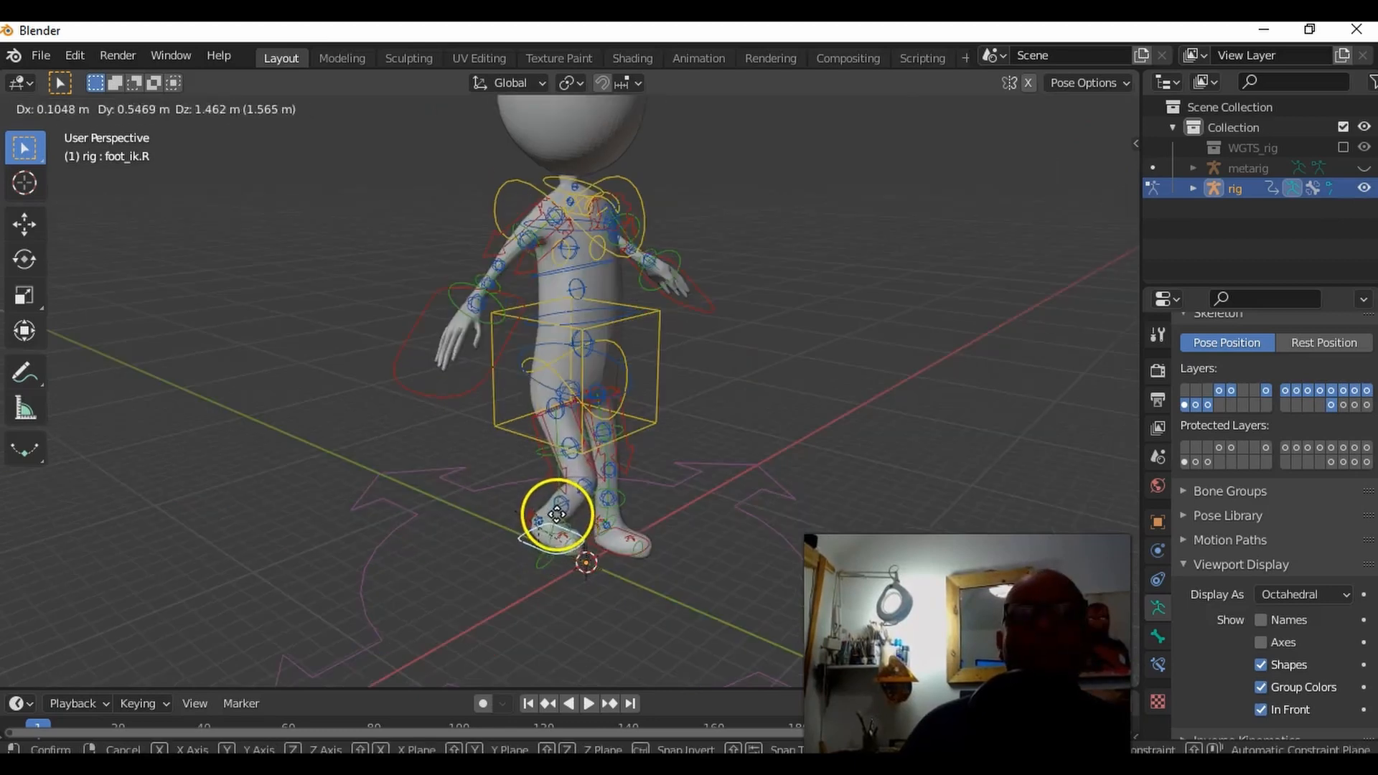
click(547, 511)
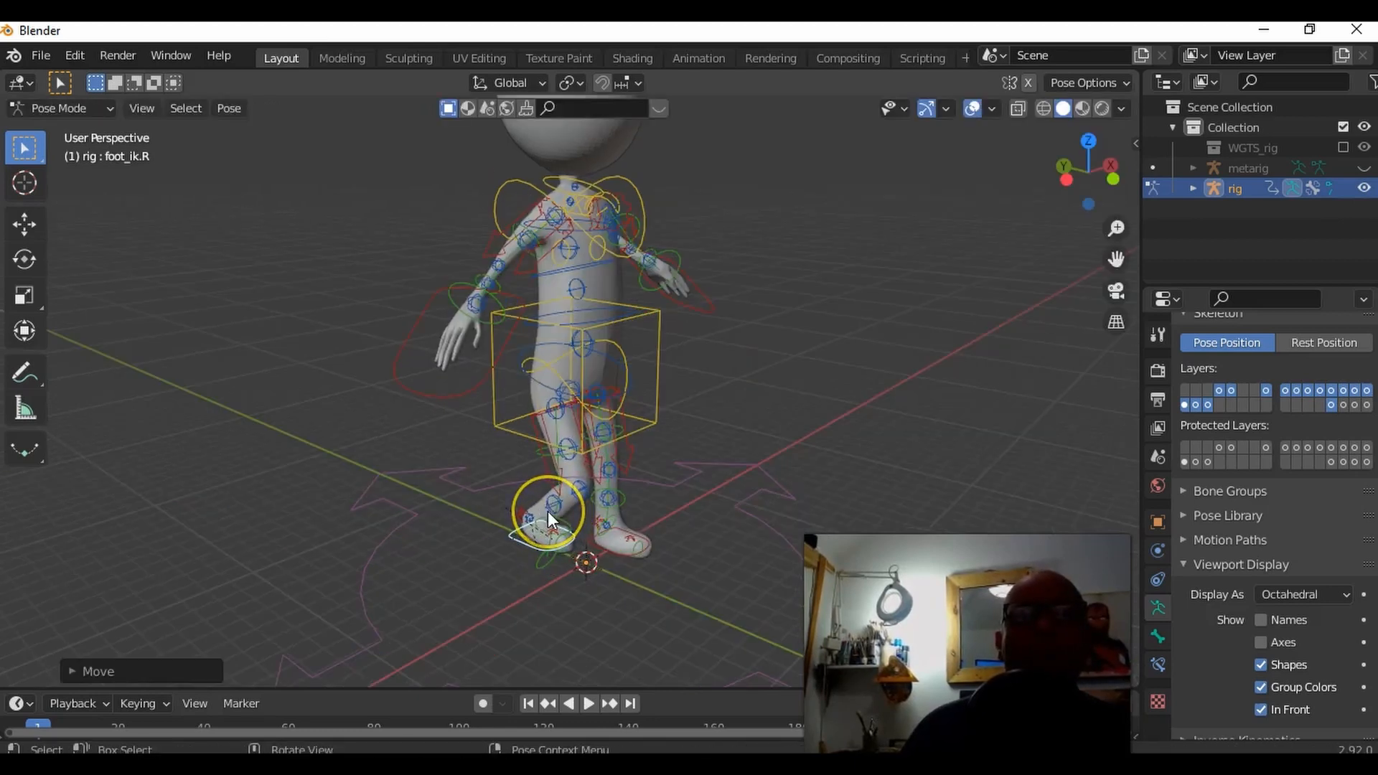
shift+middle_drag(720, 418, 707, 477)
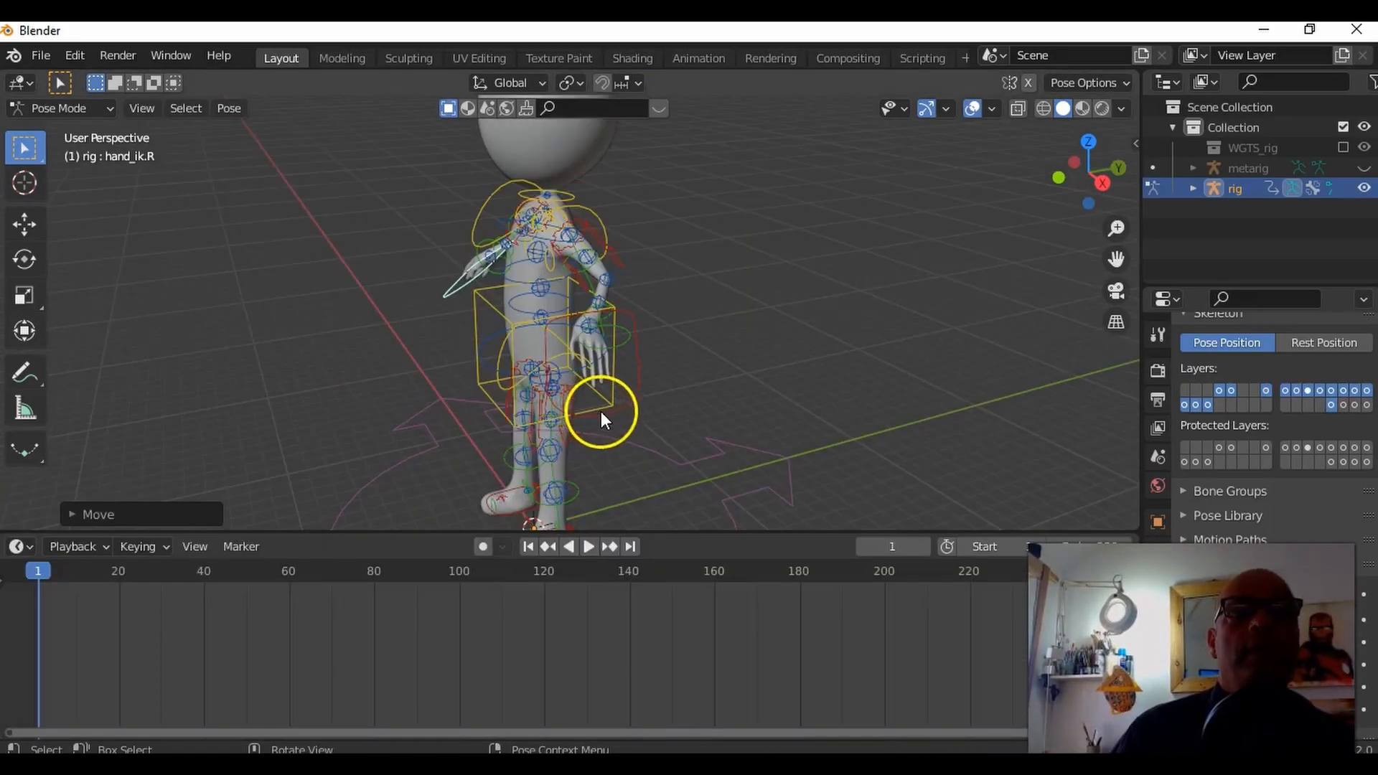
Step: Select the torso control, try lowering it to bend both knees, and undo the move
middle_drag(601, 411, 623, 364)
click(630, 386)
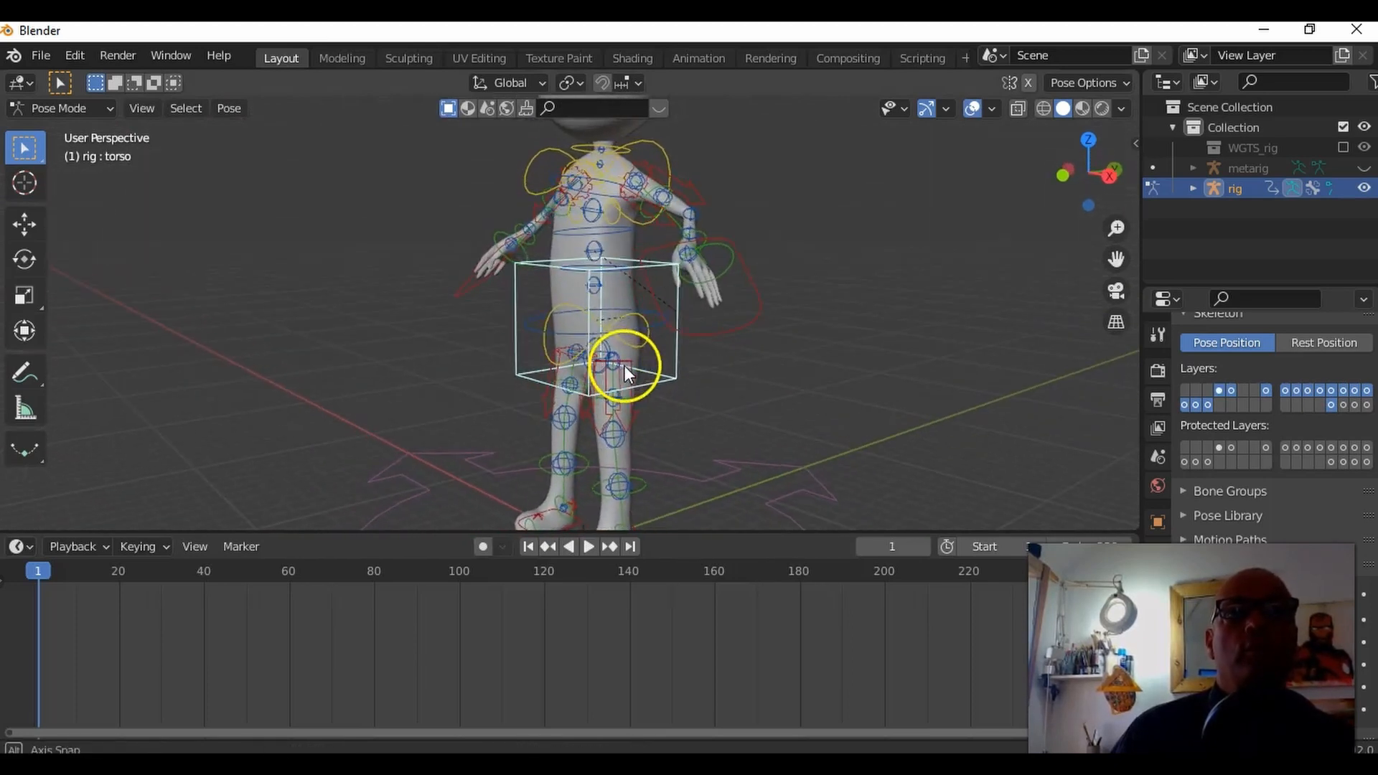
shift+middle_drag(771, 414, 781, 376)
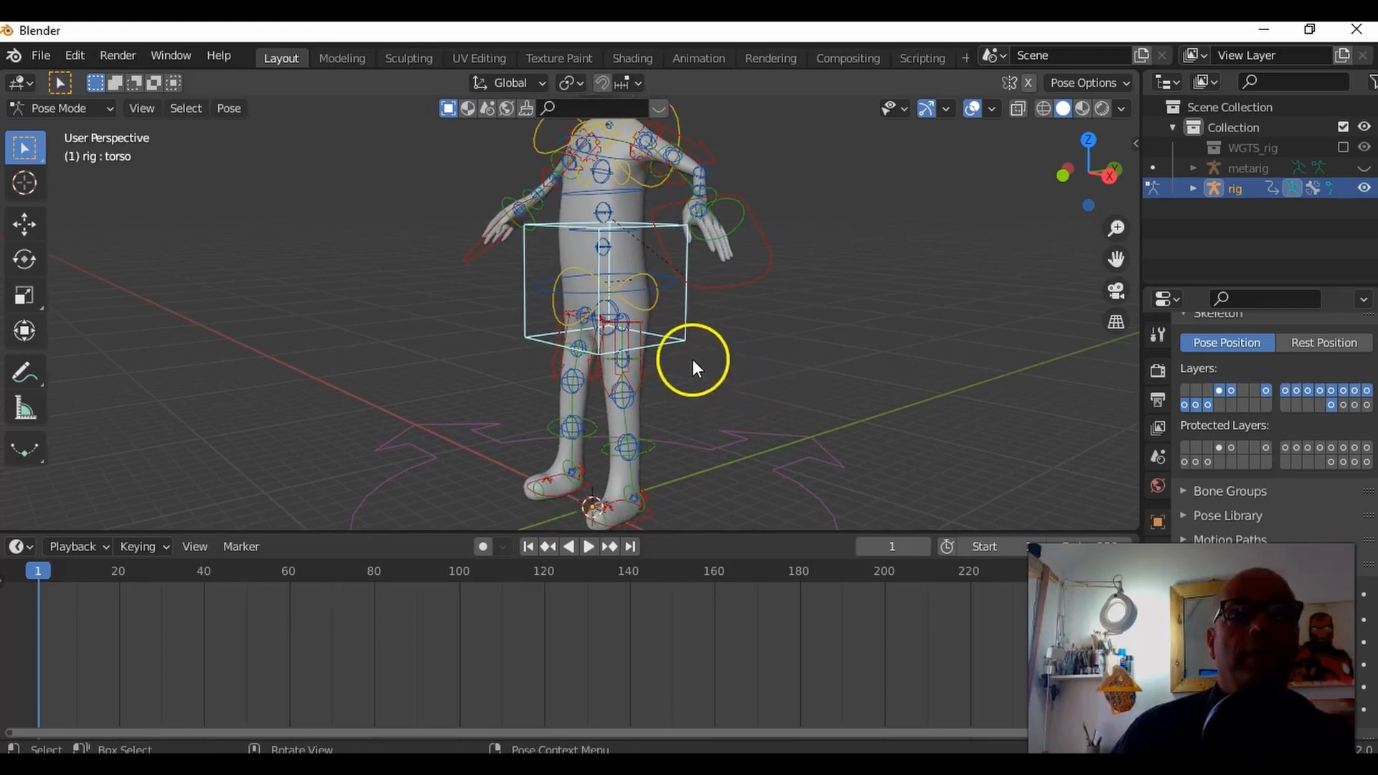
key(g)
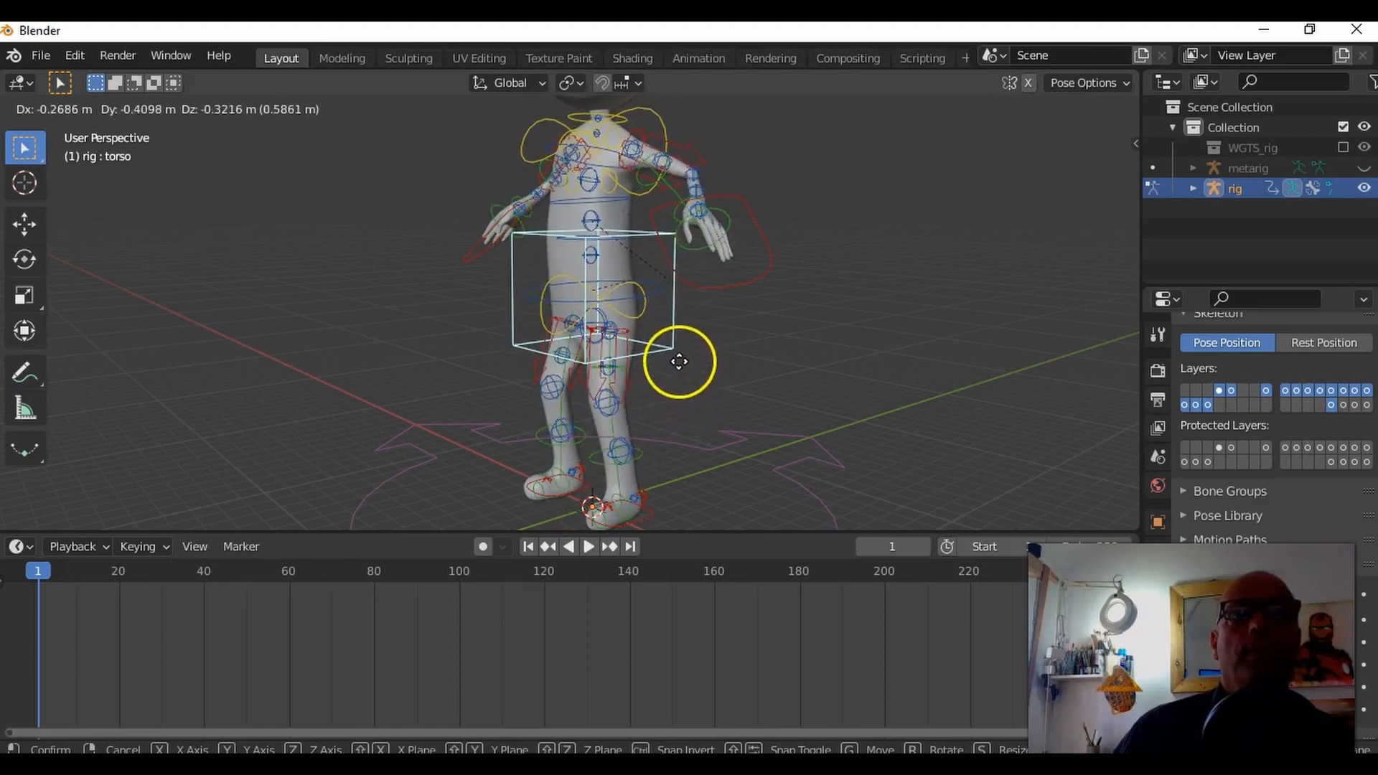
right_click(679, 361)
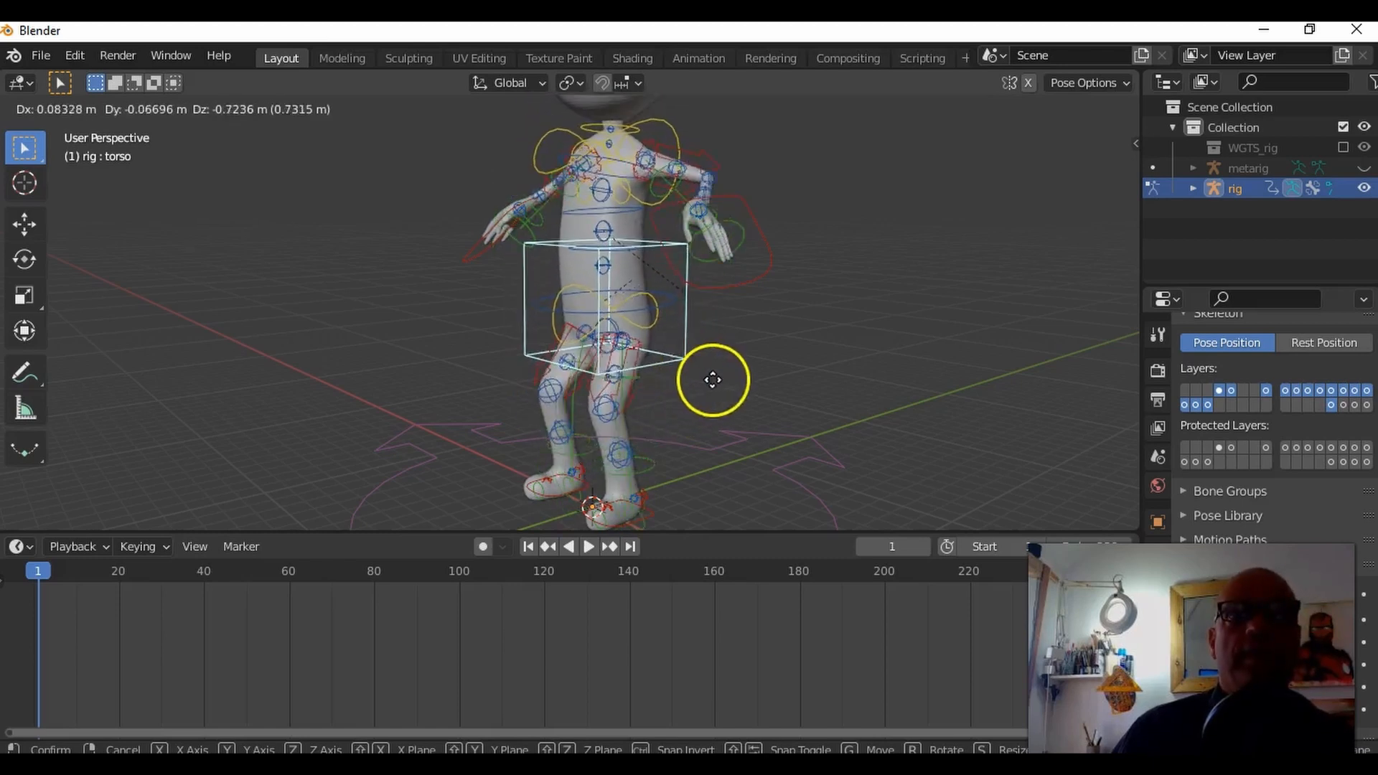
click(705, 364)
key(ctrl+z)
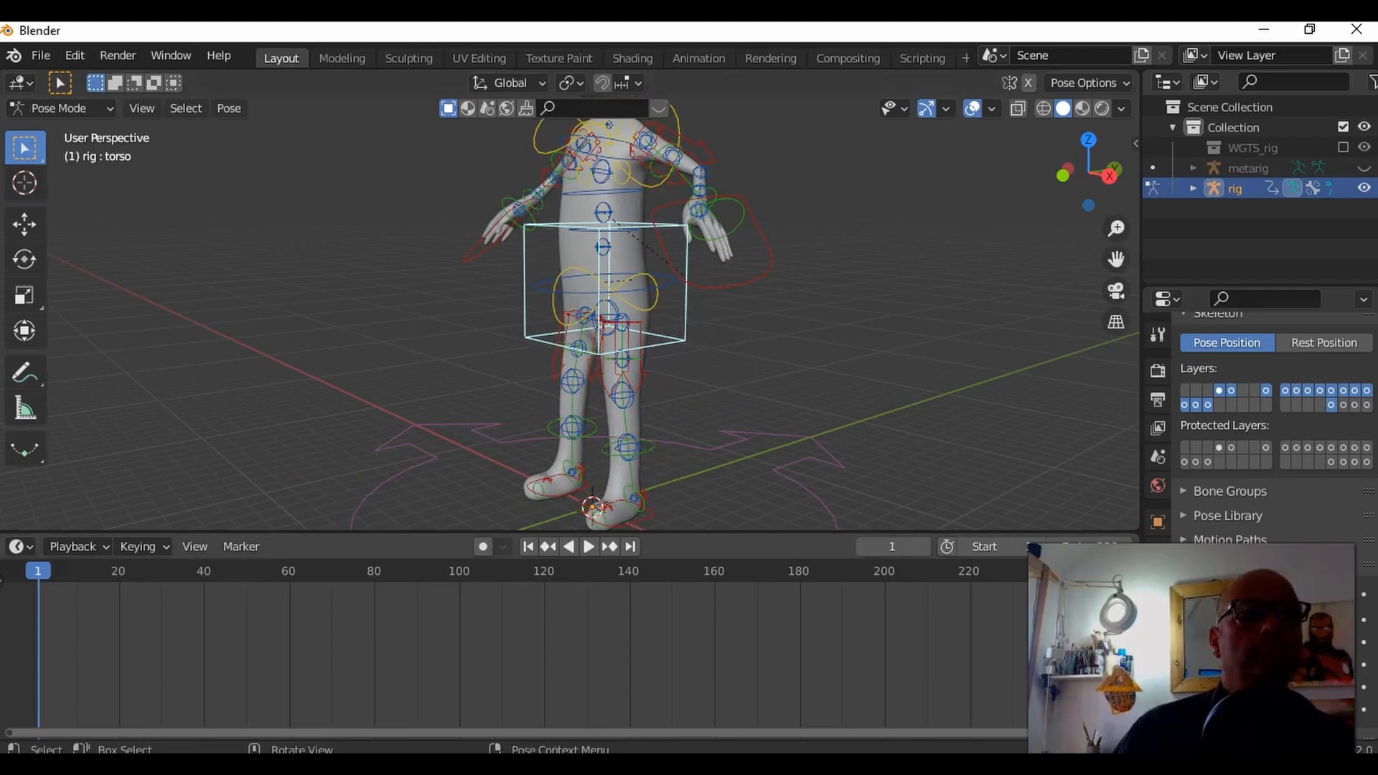
Step: Insert a Location & Scale keyframe for the torso control at frame 1
drag(36, 570, 38, 570)
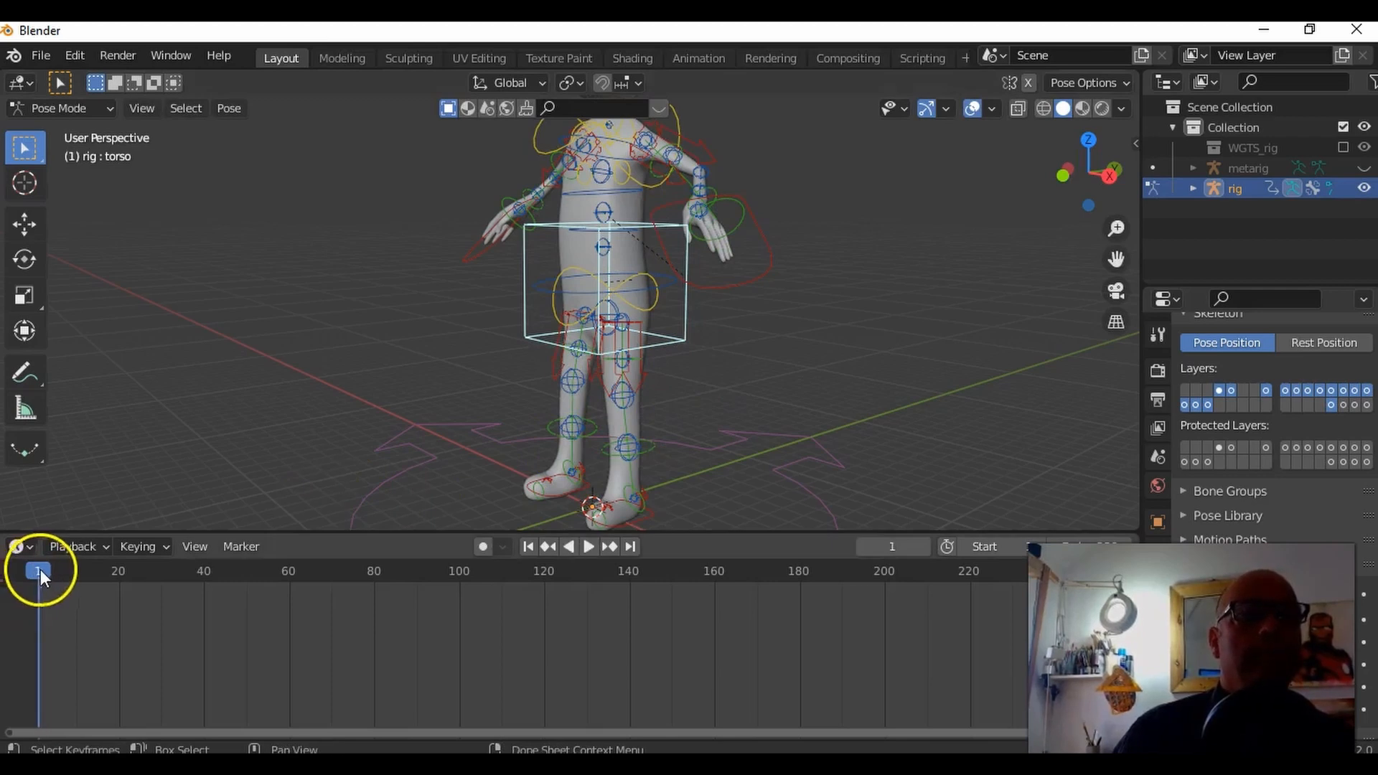
key(i)
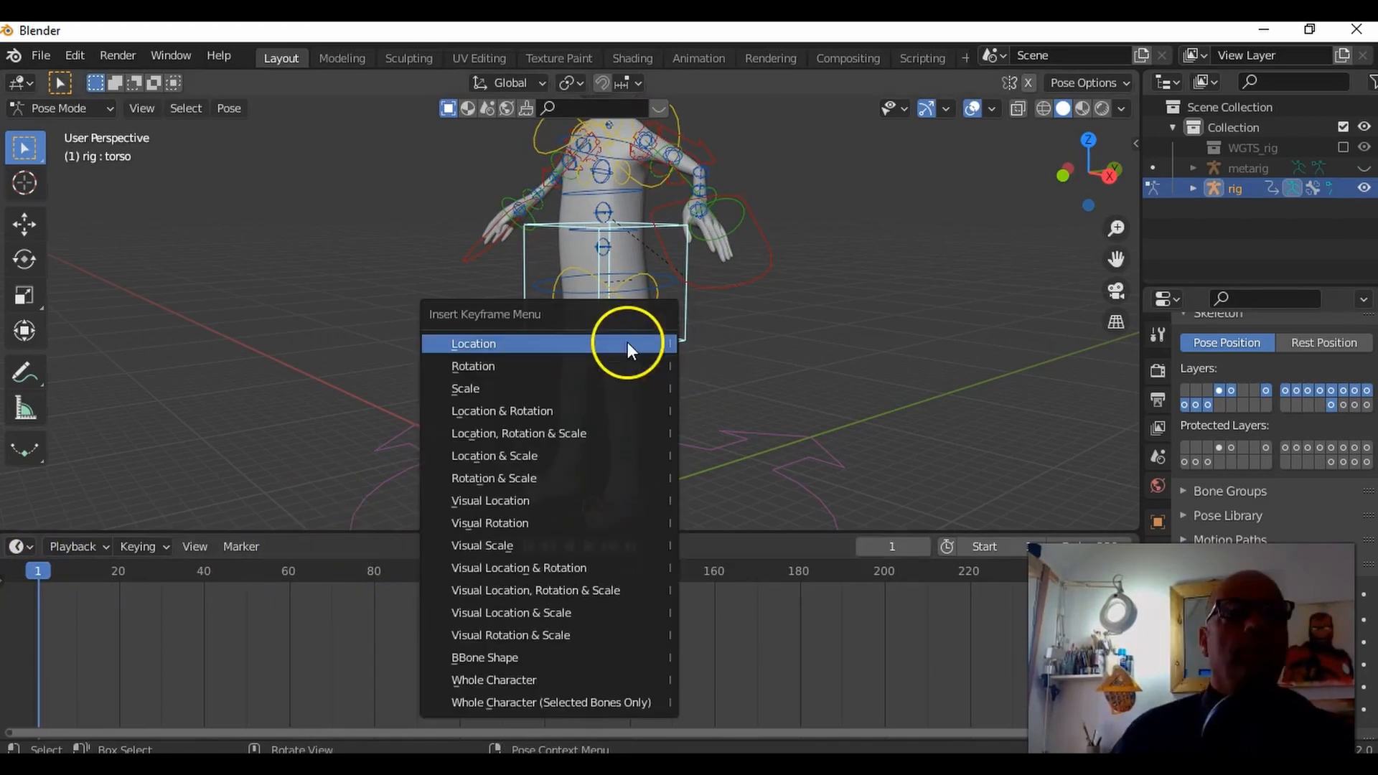
click(536, 455)
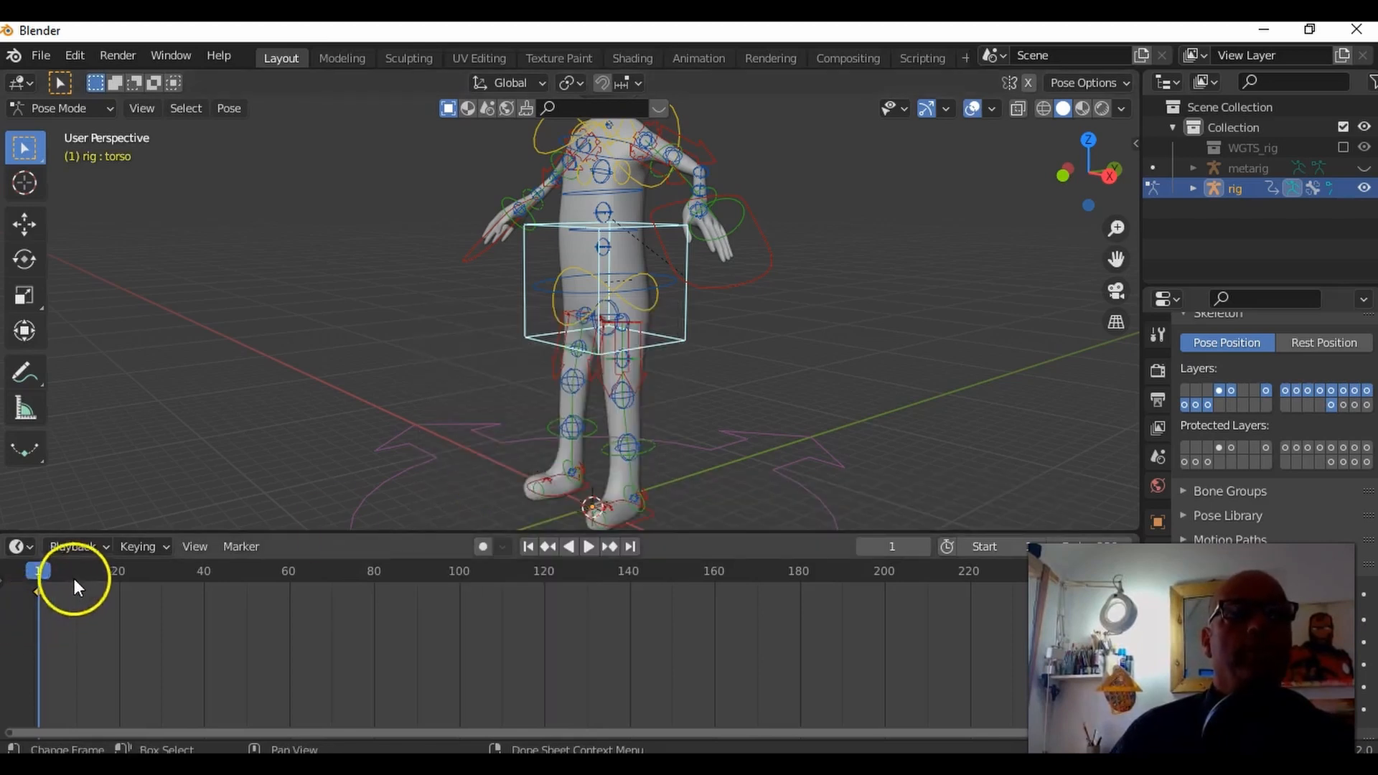
Step: At frame 24, move the torso control down so the stickman crouches with bent knees
key(space)
click(135, 571)
key(space)
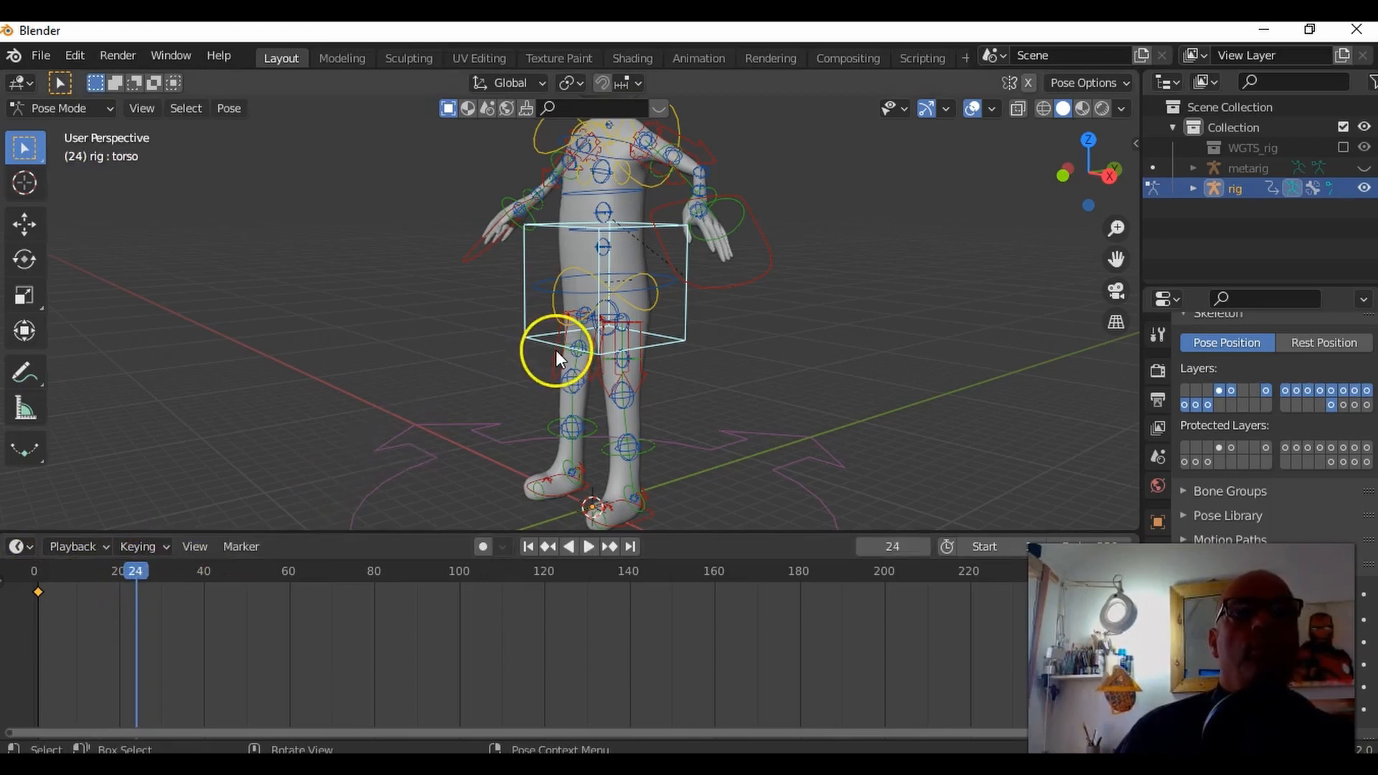
key(g)
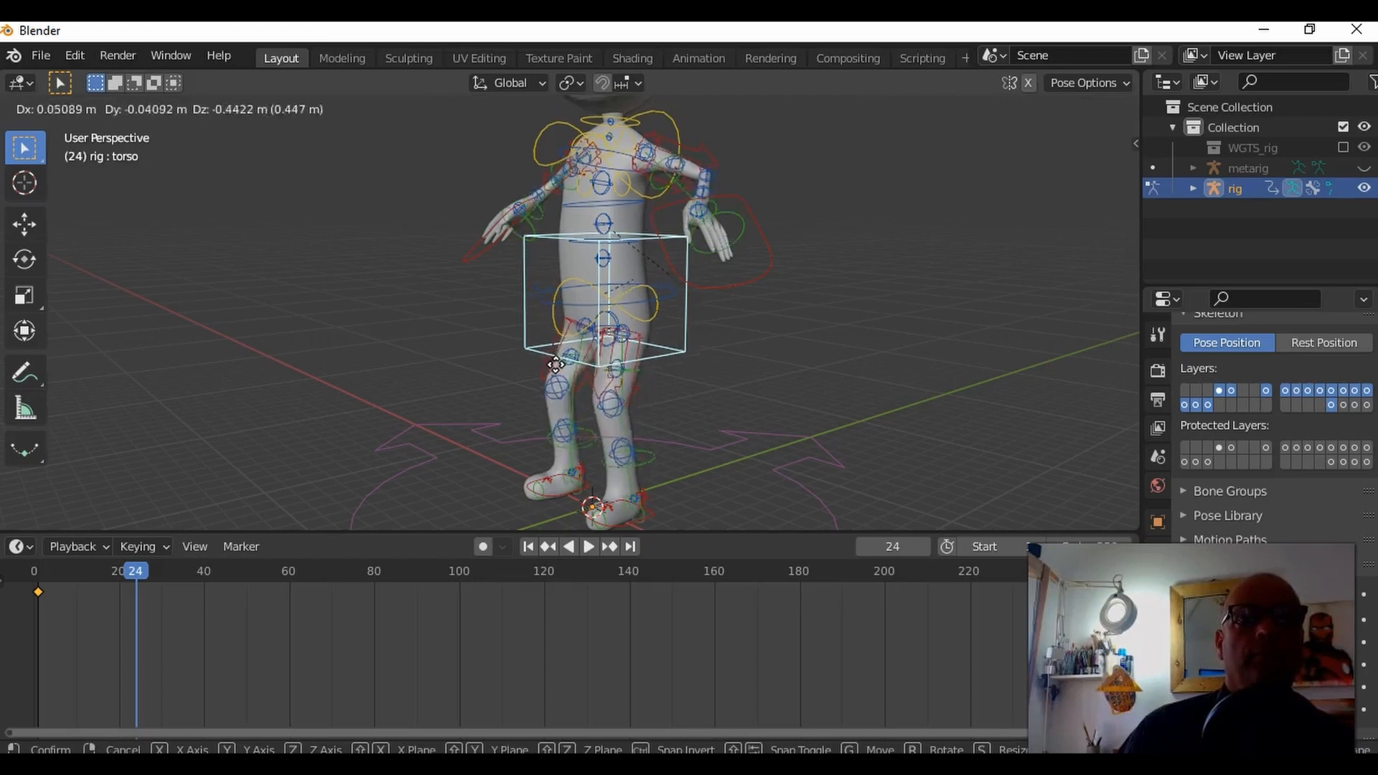
click(561, 413)
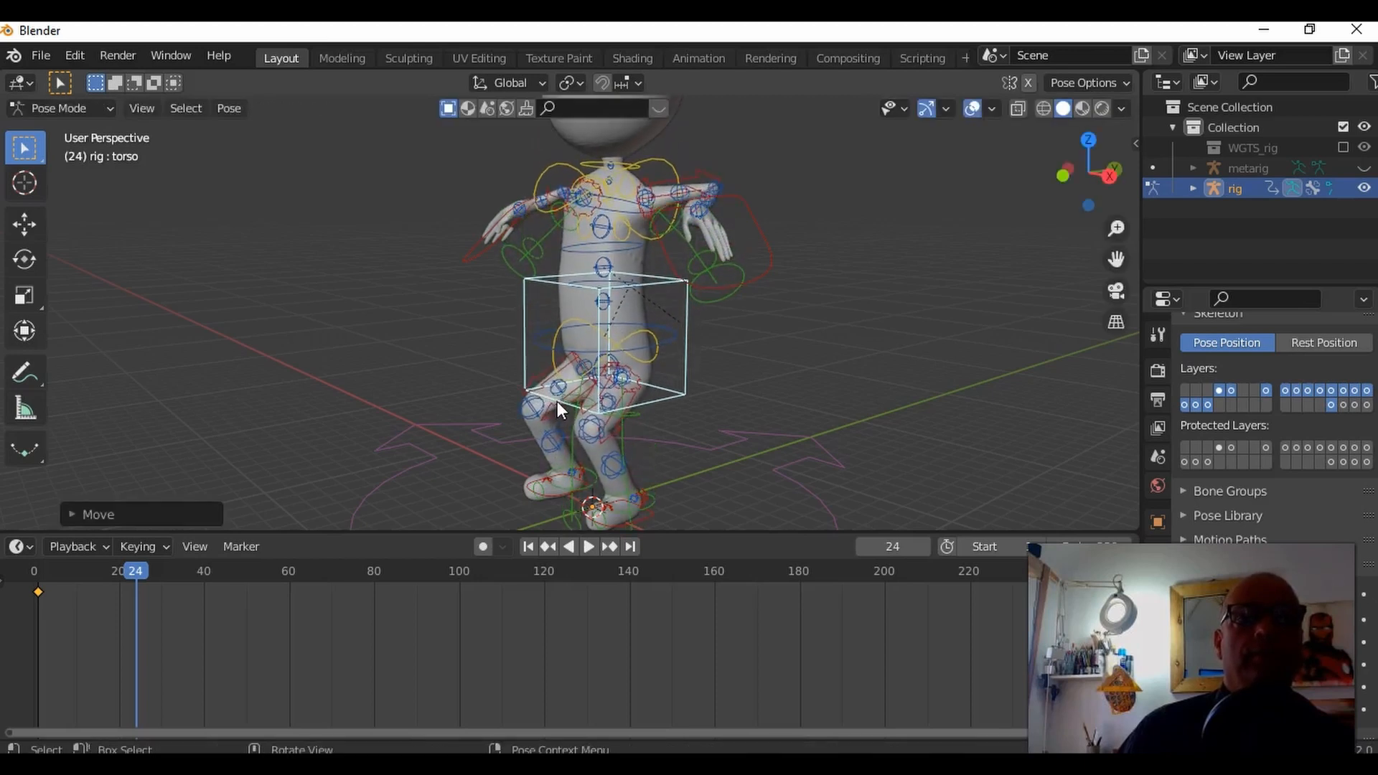
Step: Insert a Location & Scale keyframe for the torso control at frame 24 and play back the animation
key(i)
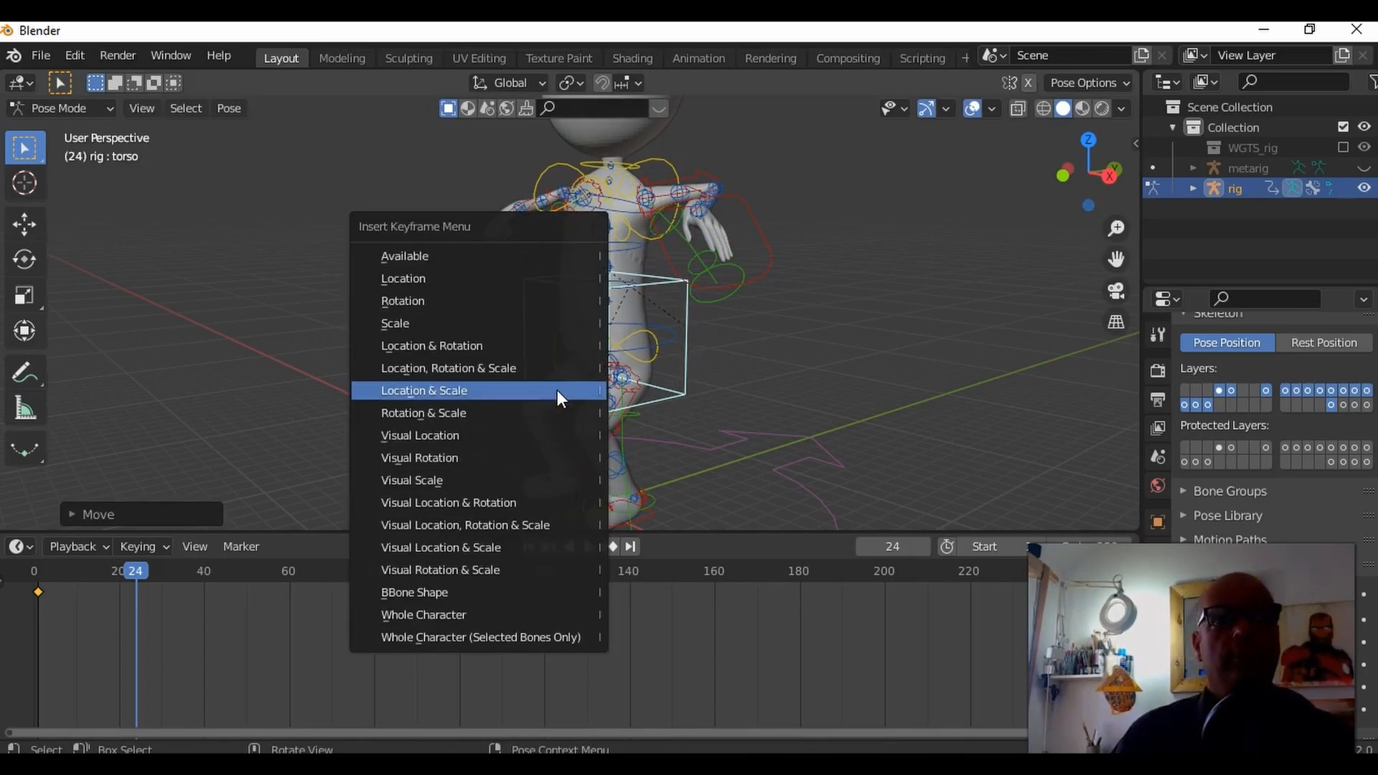
click(554, 389)
mouse_move(140, 570)
mouse_down()
mouse_move(25, 567)
mouse_move(203, 562)
mouse_move(62, 554)
mouse_move(122, 555)
mouse_up()
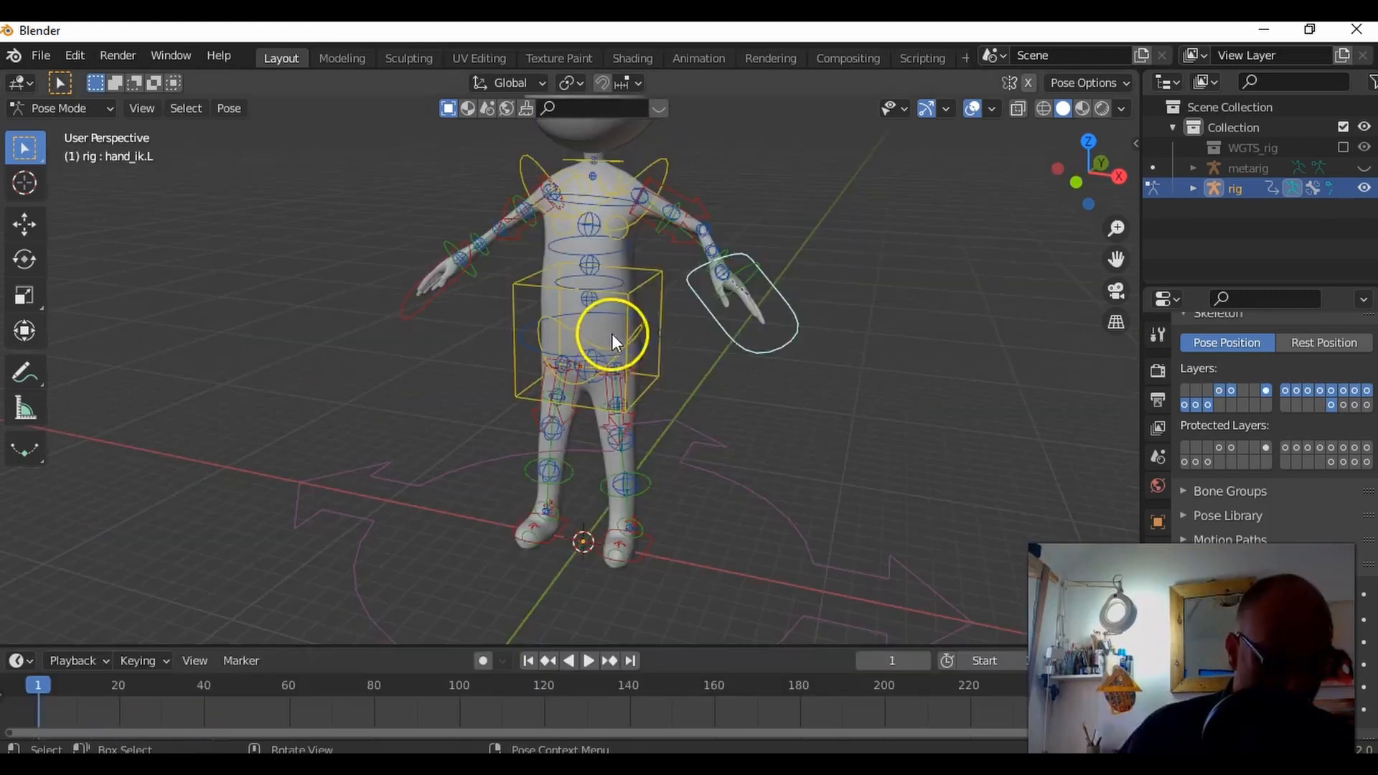
Step: Select the head control ring above the head and rotate it to tilt the head sideways
middle_drag(612, 334, 699, 380)
click(633, 230)
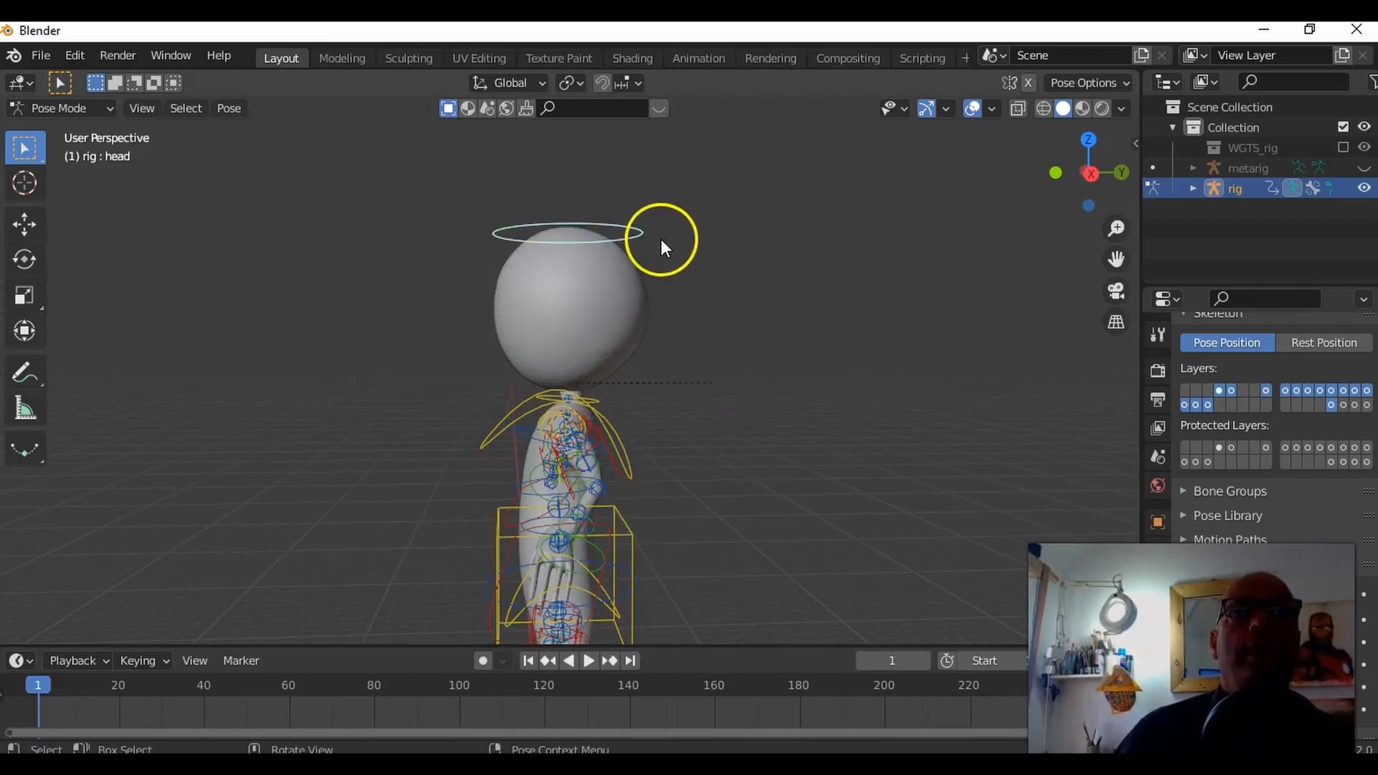
key(r)
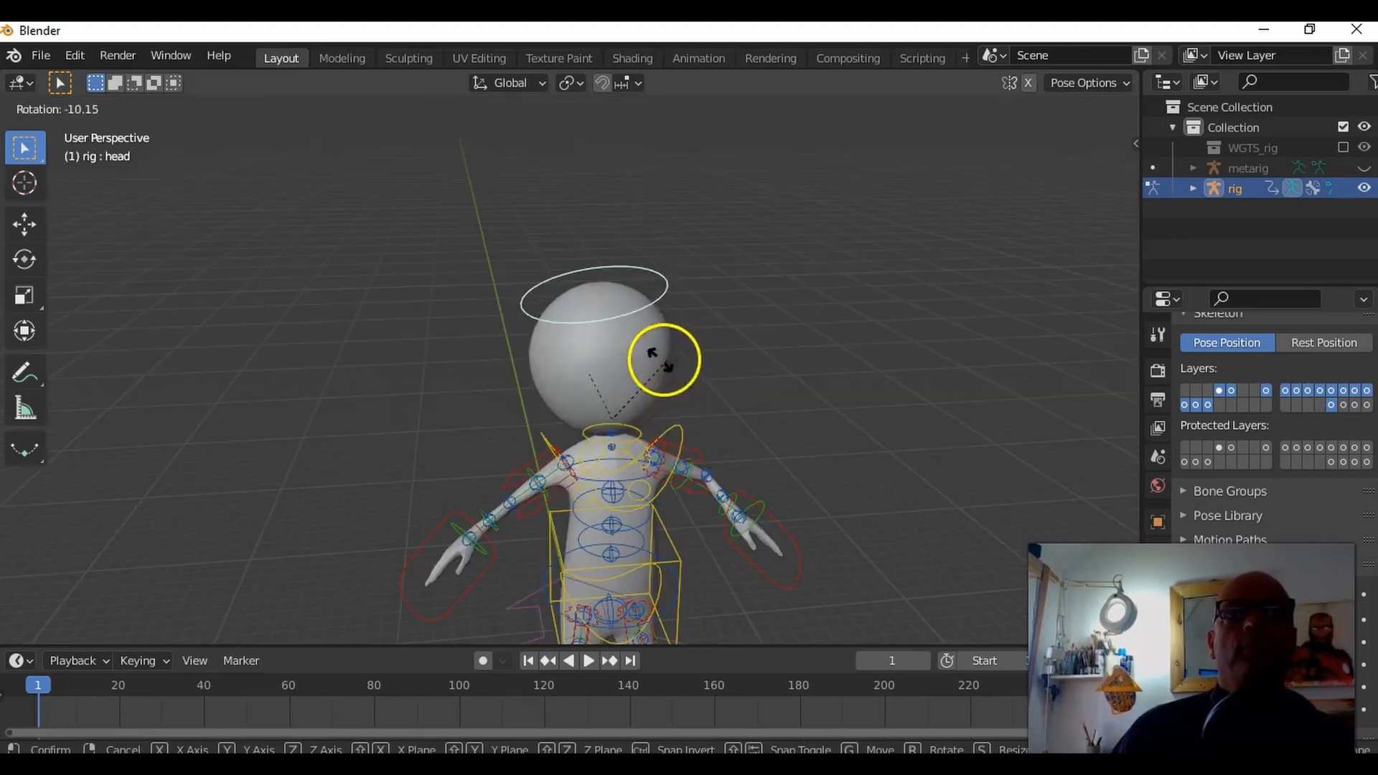
click(700, 360)
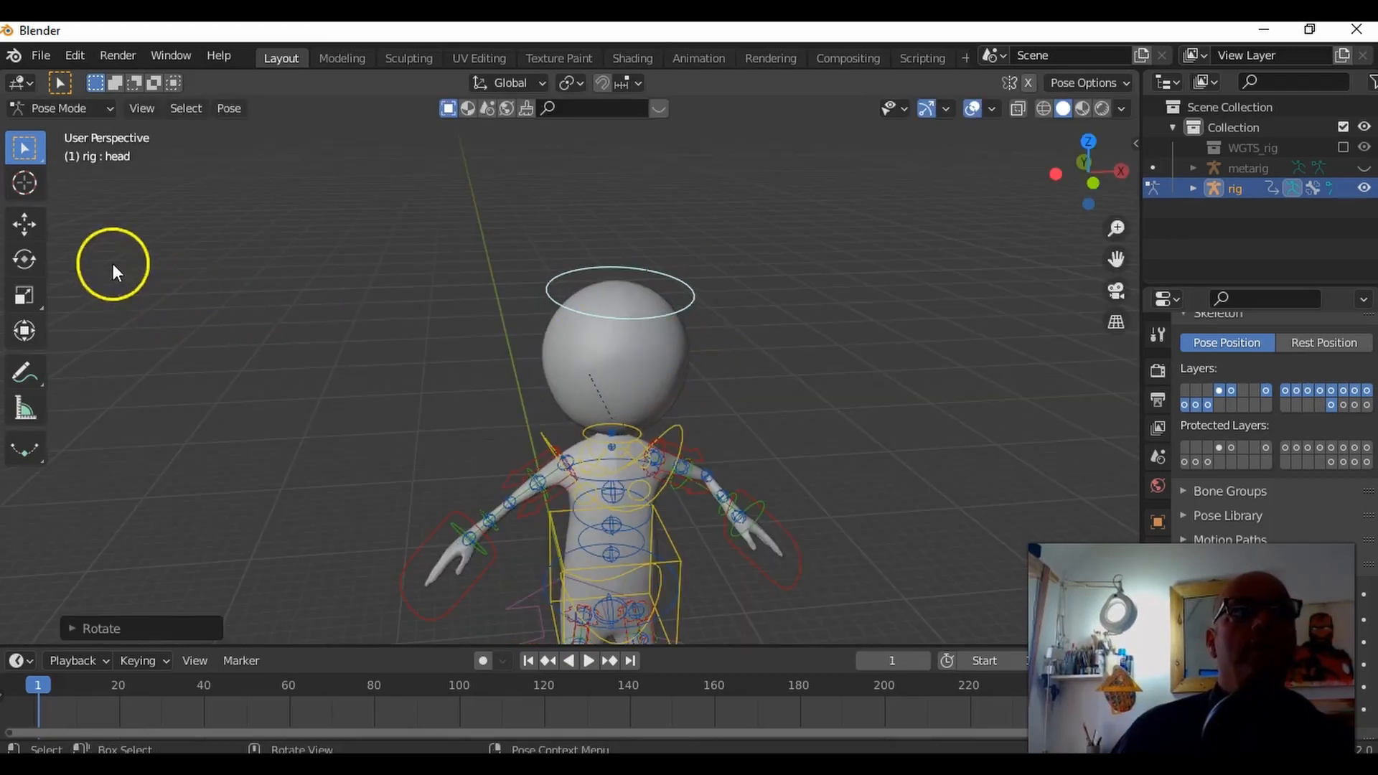
Step: Activate the Rotate tool and bring up its gizmo on the head control and the left hand's IK control
click(29, 265)
mouse_move(631, 446)
mouse_down()
mouse_move(594, 455)
mouse_move(684, 442)
mouse_move(607, 439)
mouse_move(682, 439)
mouse_move(628, 452)
mouse_move(647, 453)
mouse_up()
middle_drag(647, 453, 743, 373)
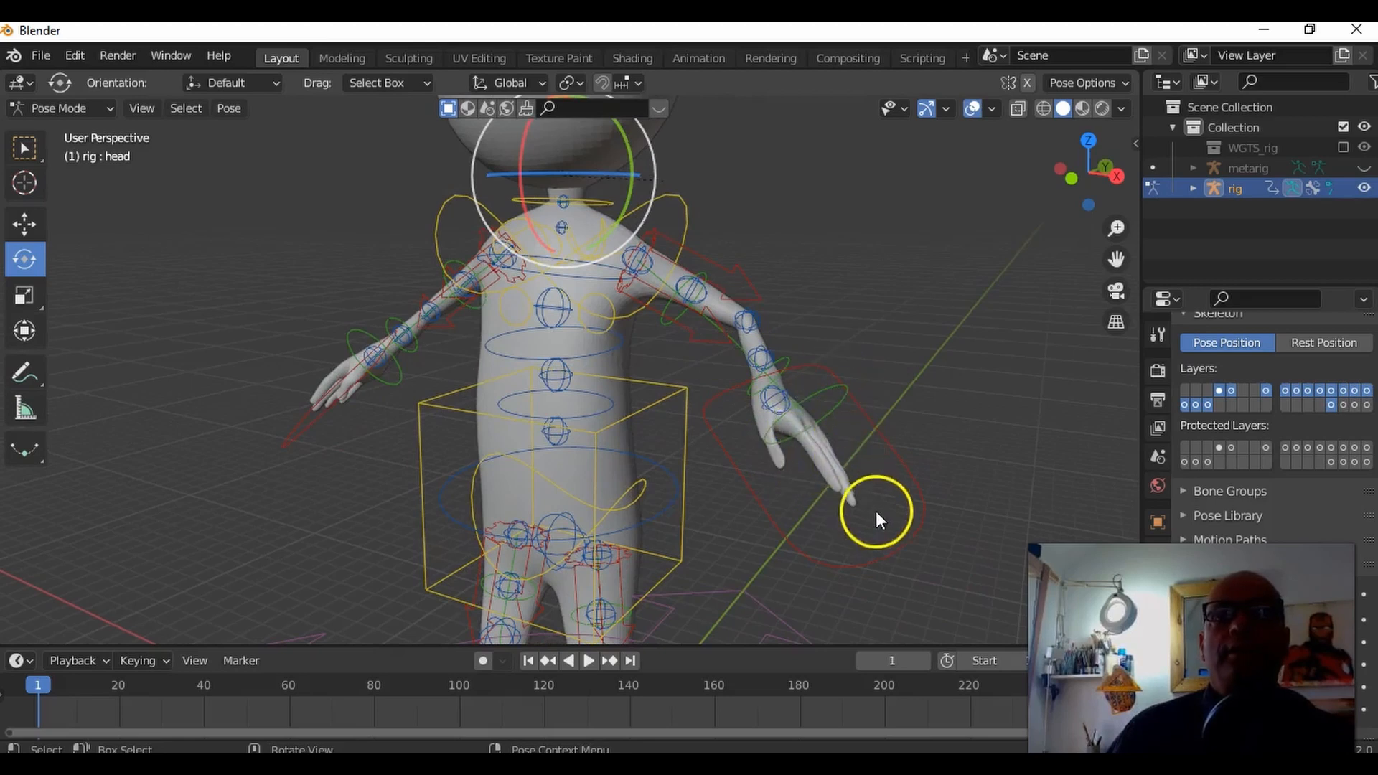
click(903, 545)
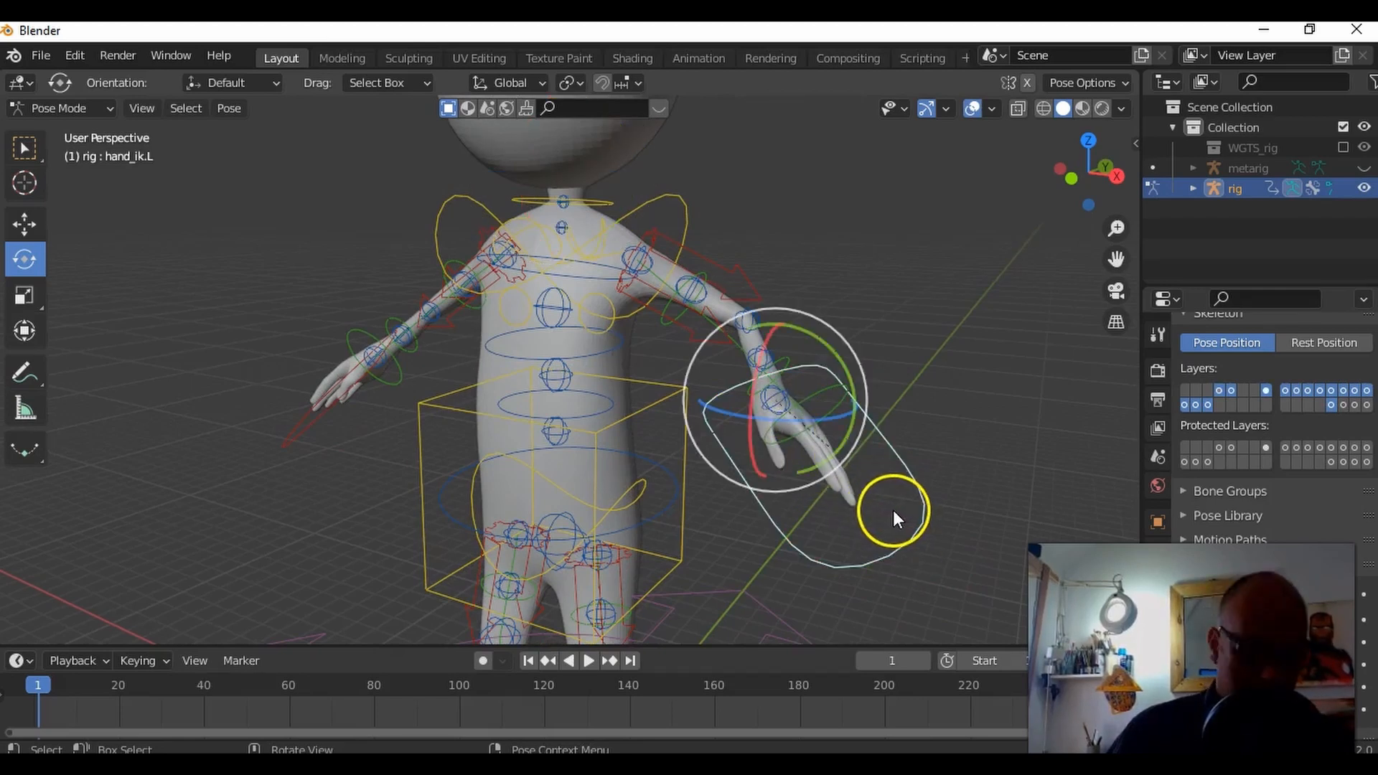
click(946, 494)
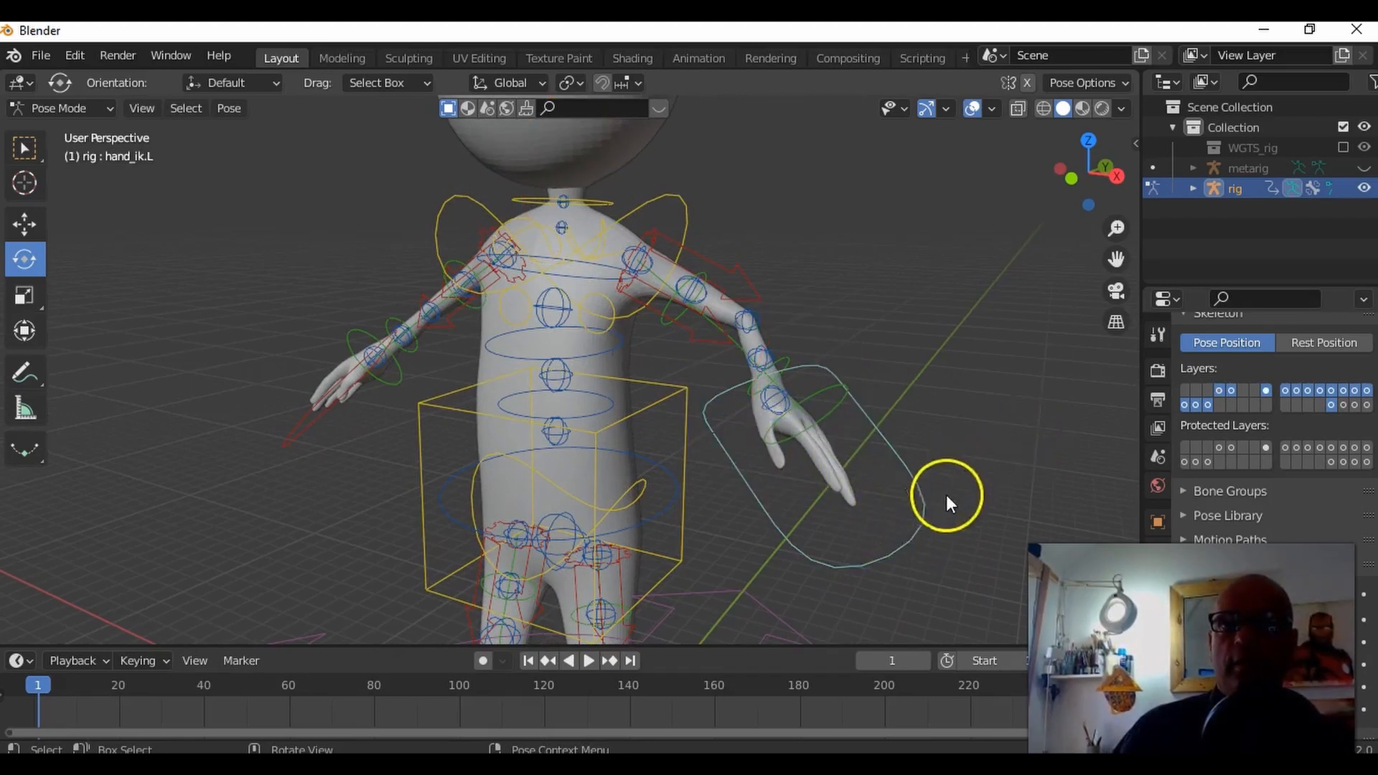
Step: With the Move tool, select the left hand's IK control and reposition the hand
click(25, 228)
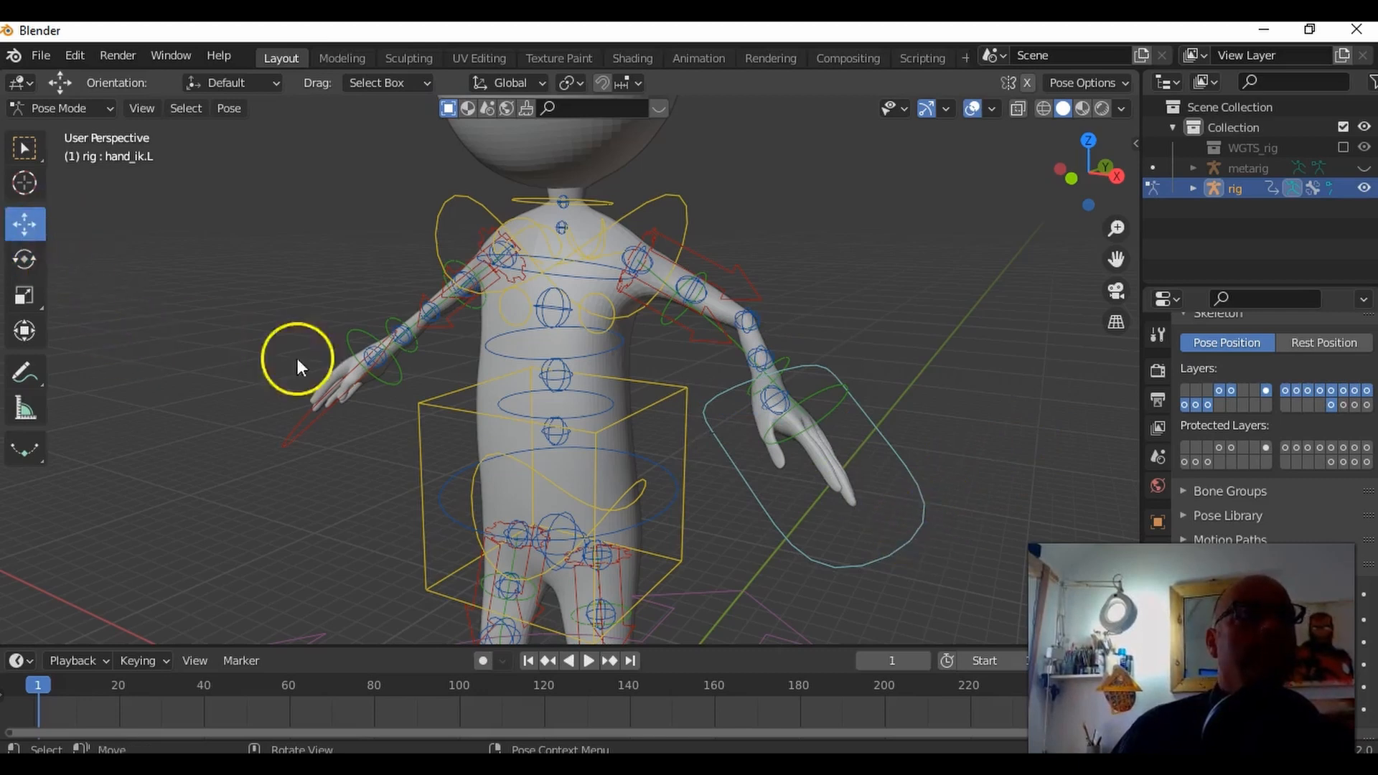
click(900, 452)
drag(899, 454, 834, 492)
middle_drag(834, 493, 692, 384)
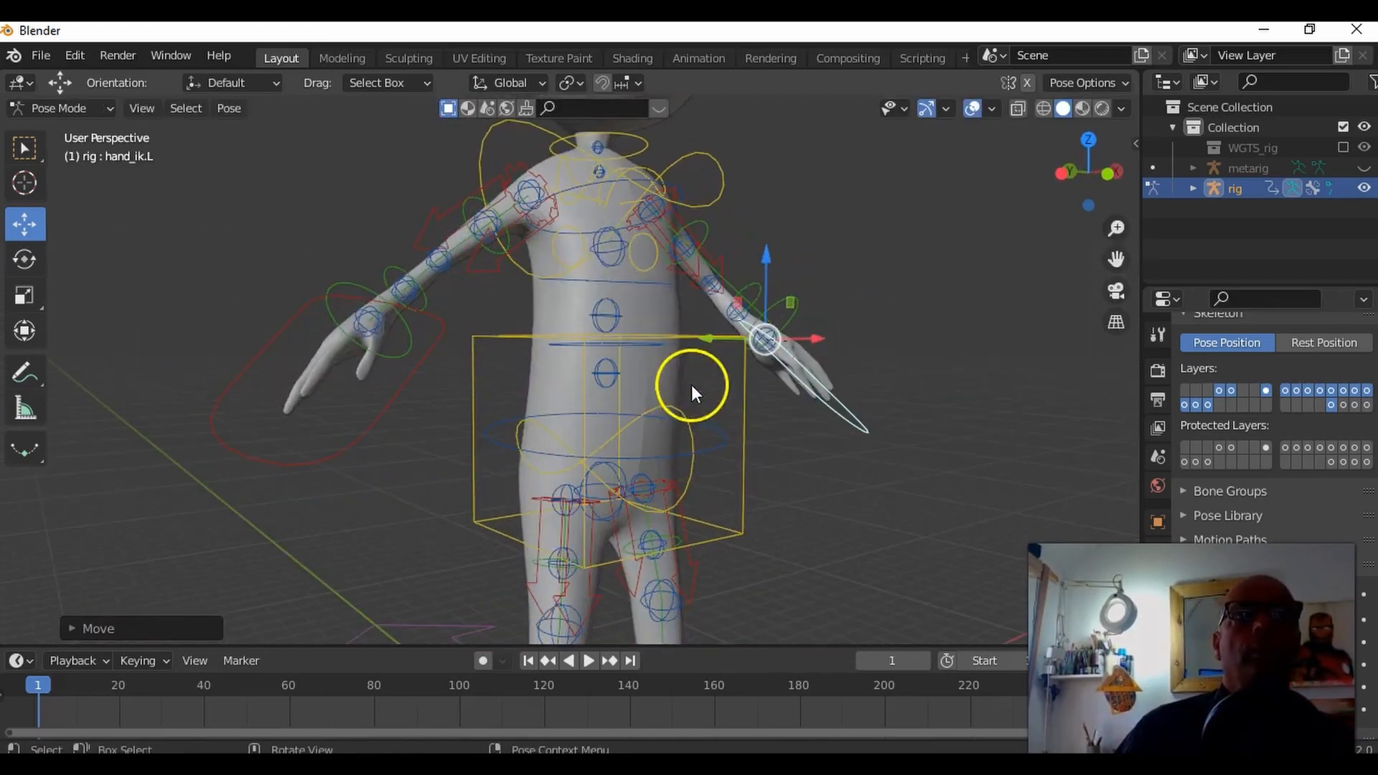
Step: Rotate the chest's upper spine FK ring slightly, and likewise the spine FK ring just below it
click(612, 277)
middle_drag(642, 251, 659, 332)
click(588, 278)
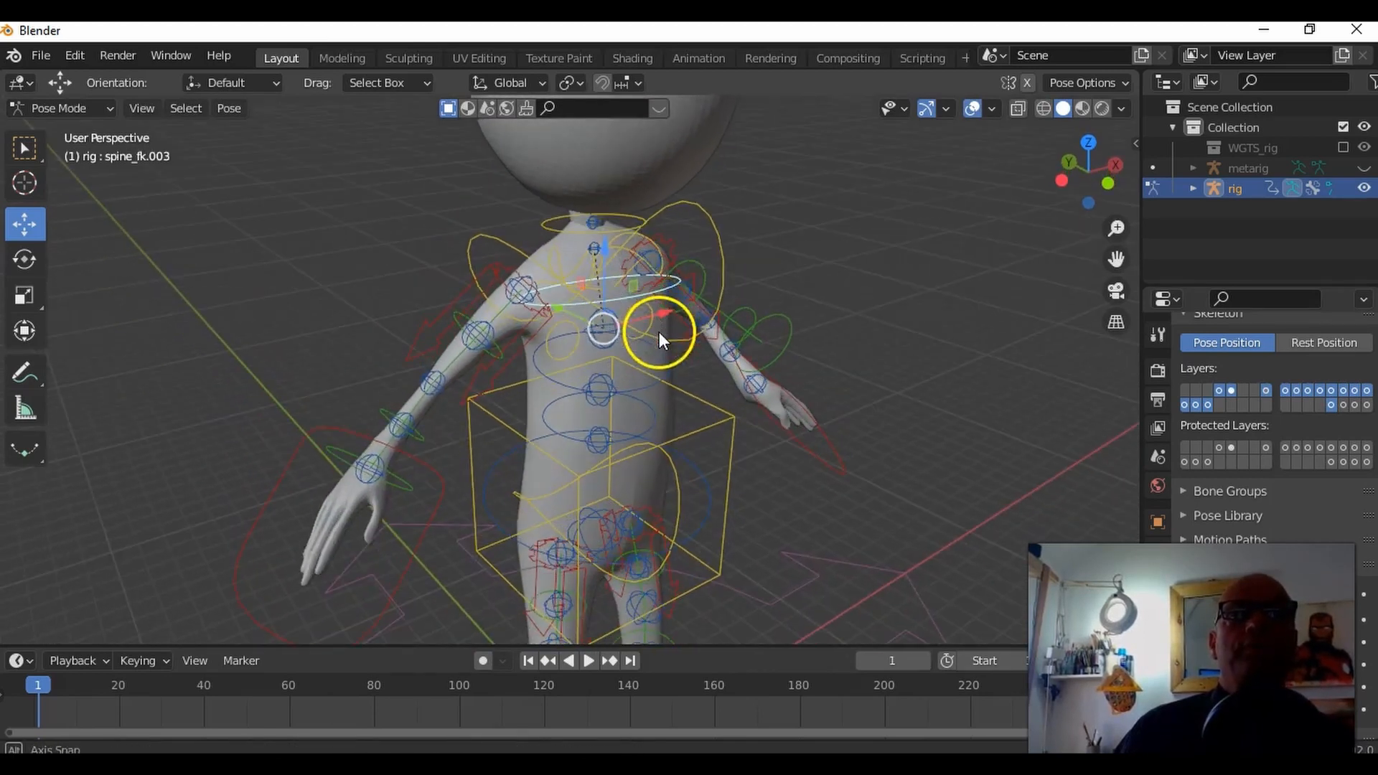
key(r)
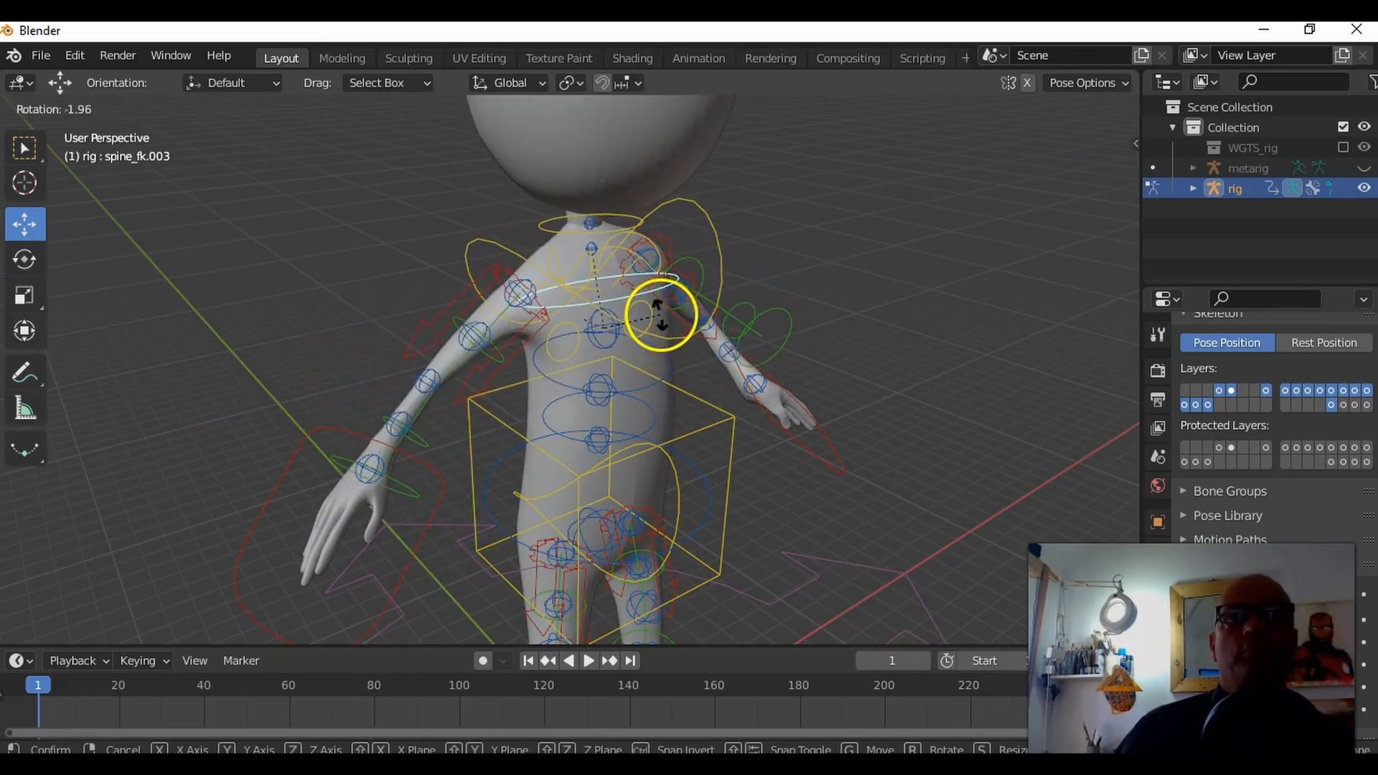
click(660, 318)
click(630, 390)
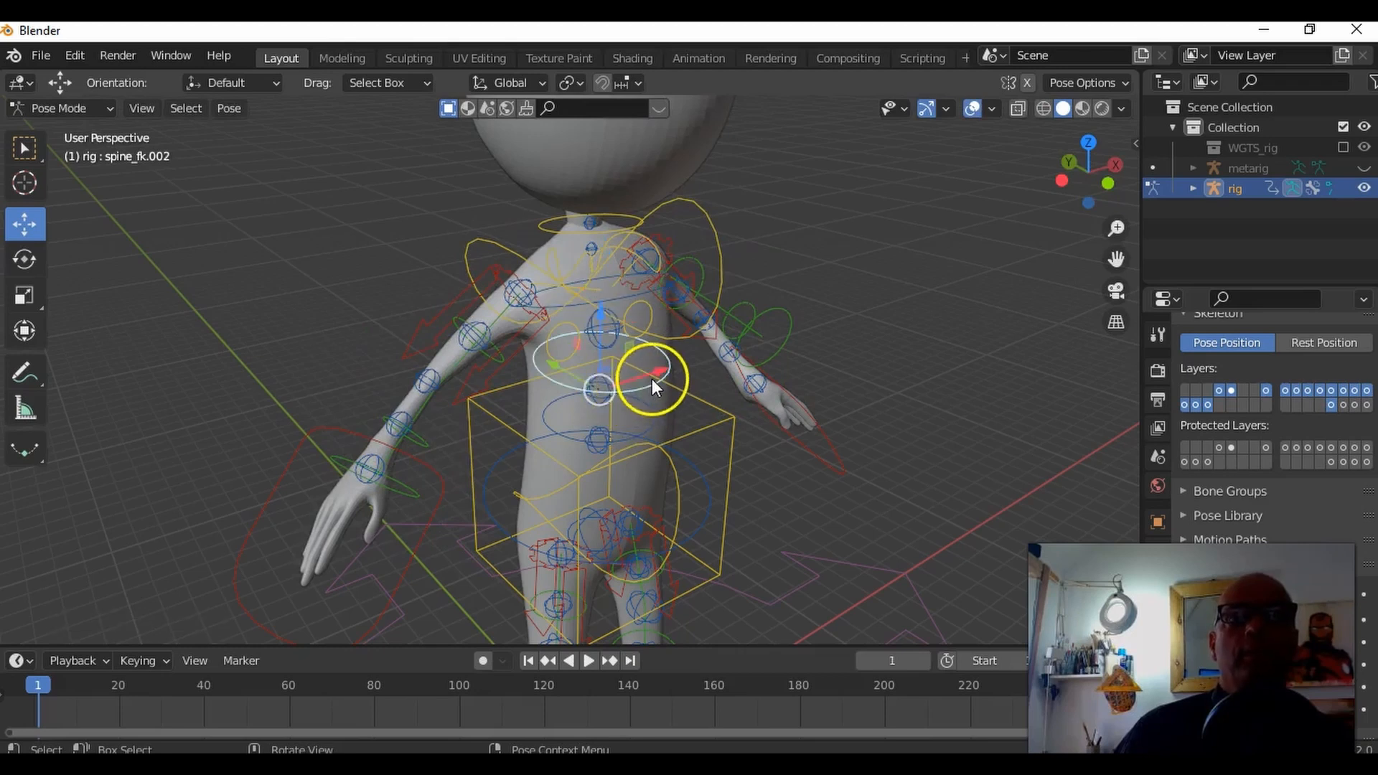
key(r)
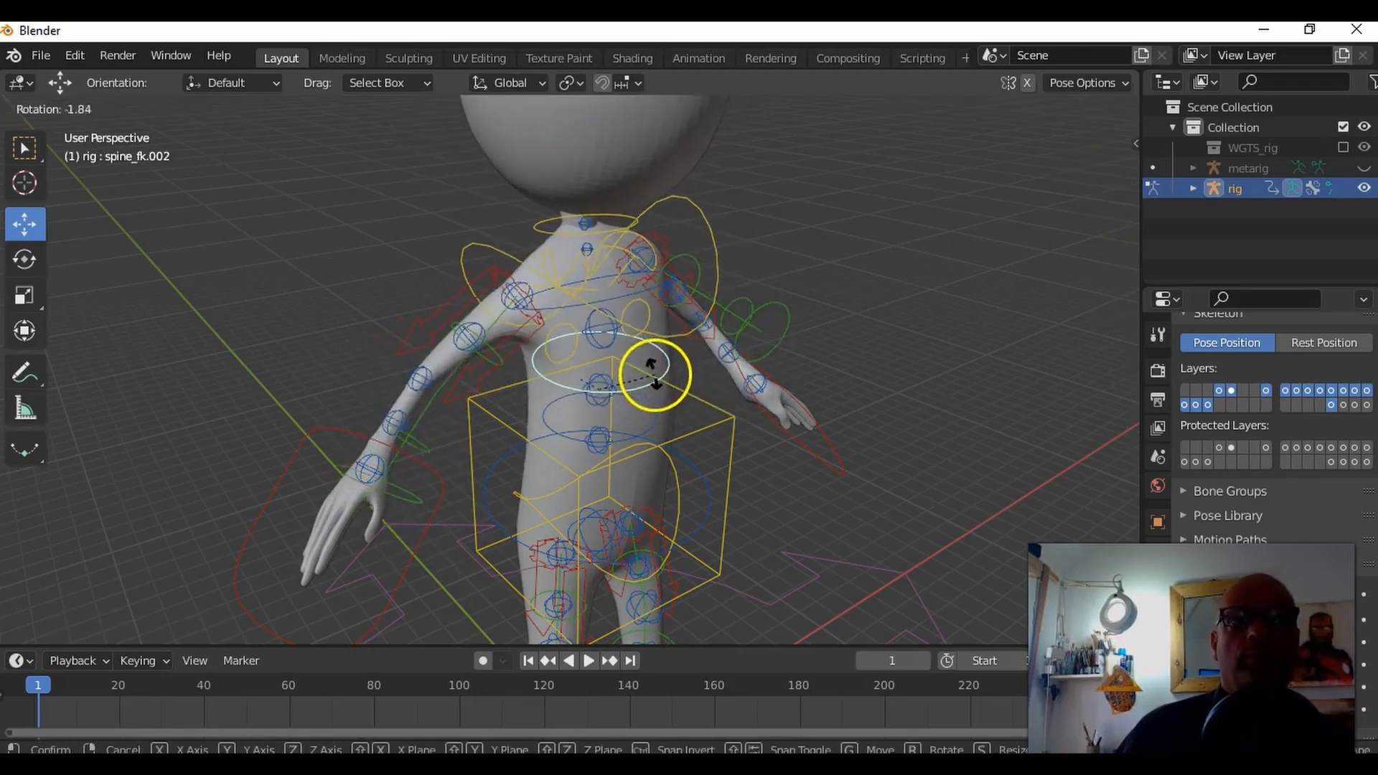
click(649, 409)
Step: Select the lower spine FK ring near the waist and rotate it to swing the hips sideways
click(647, 429)
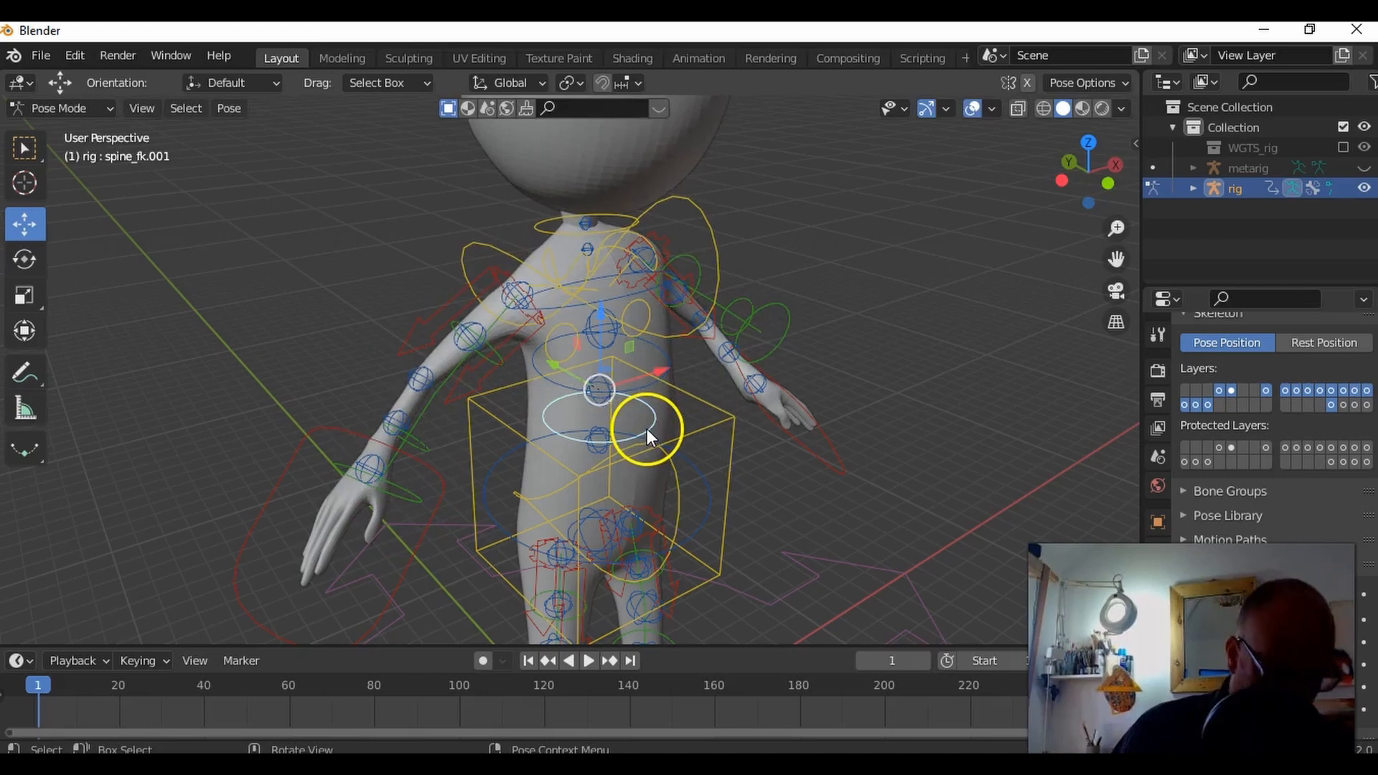
key(r)
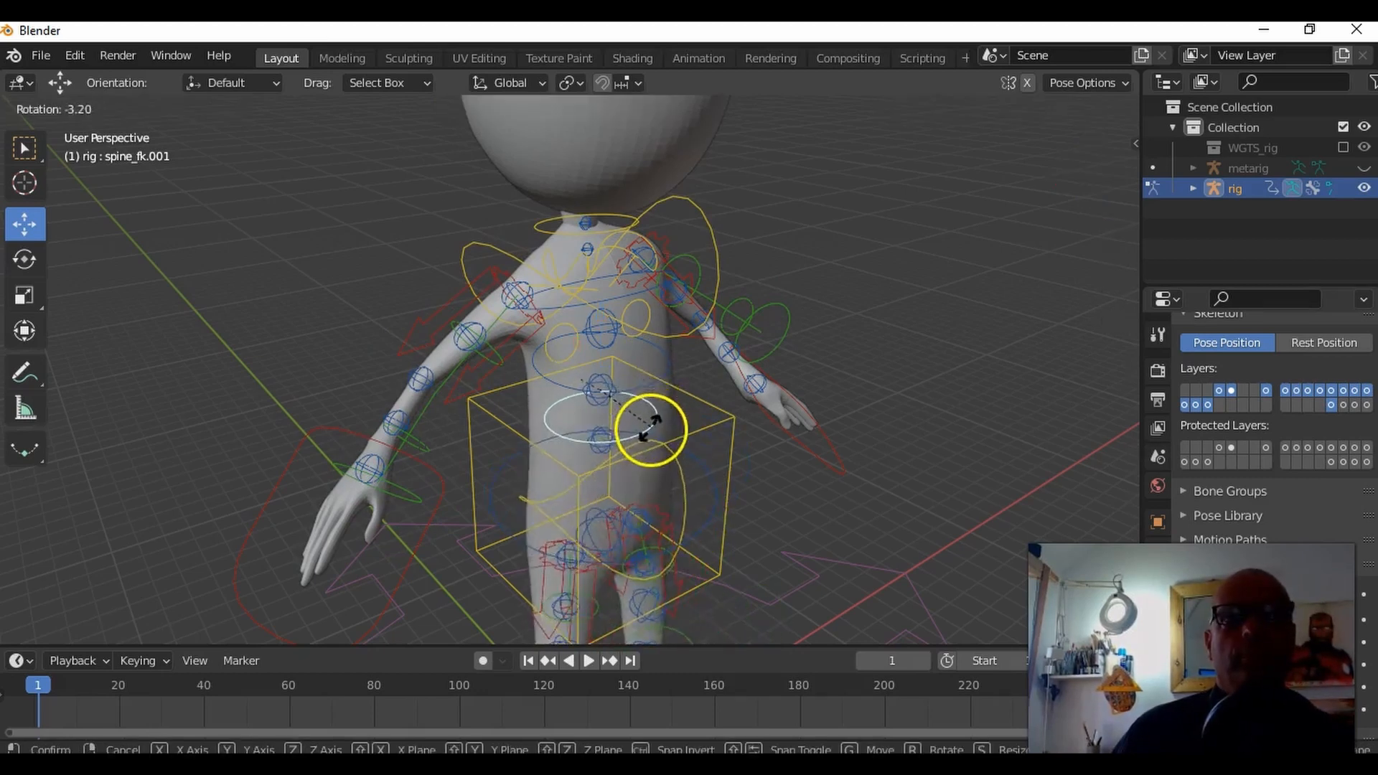
click(650, 424)
middle_drag(650, 423, 644, 385)
scroll(667, 393, down, 2)
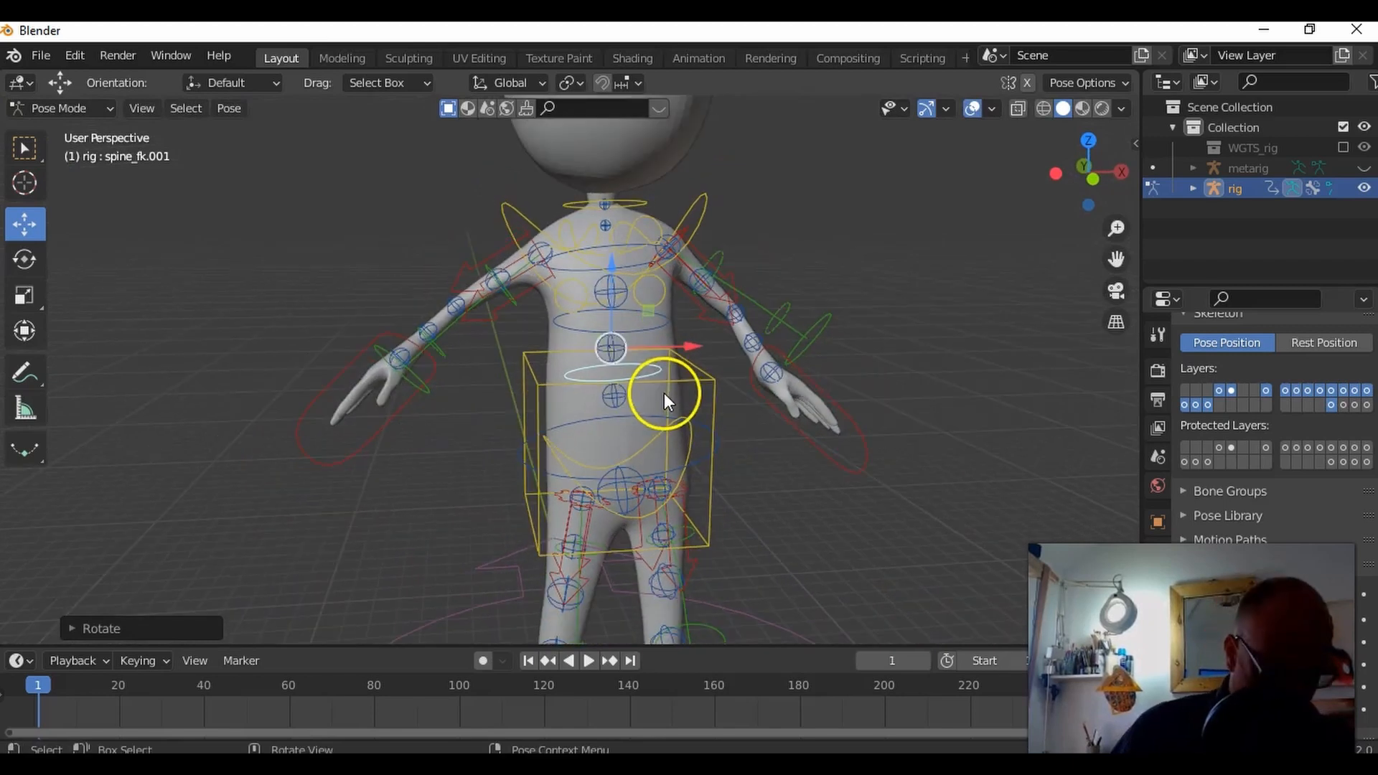
key(r)
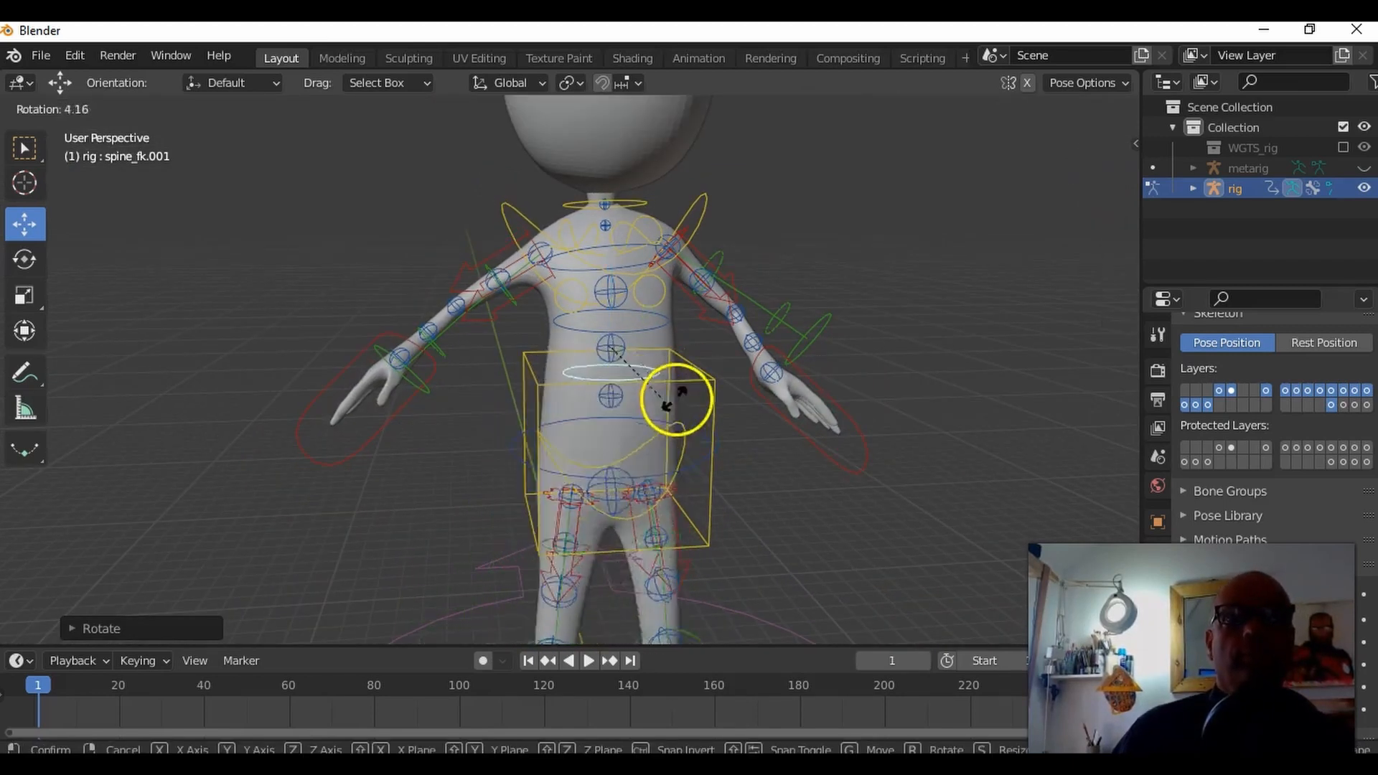
click(675, 395)
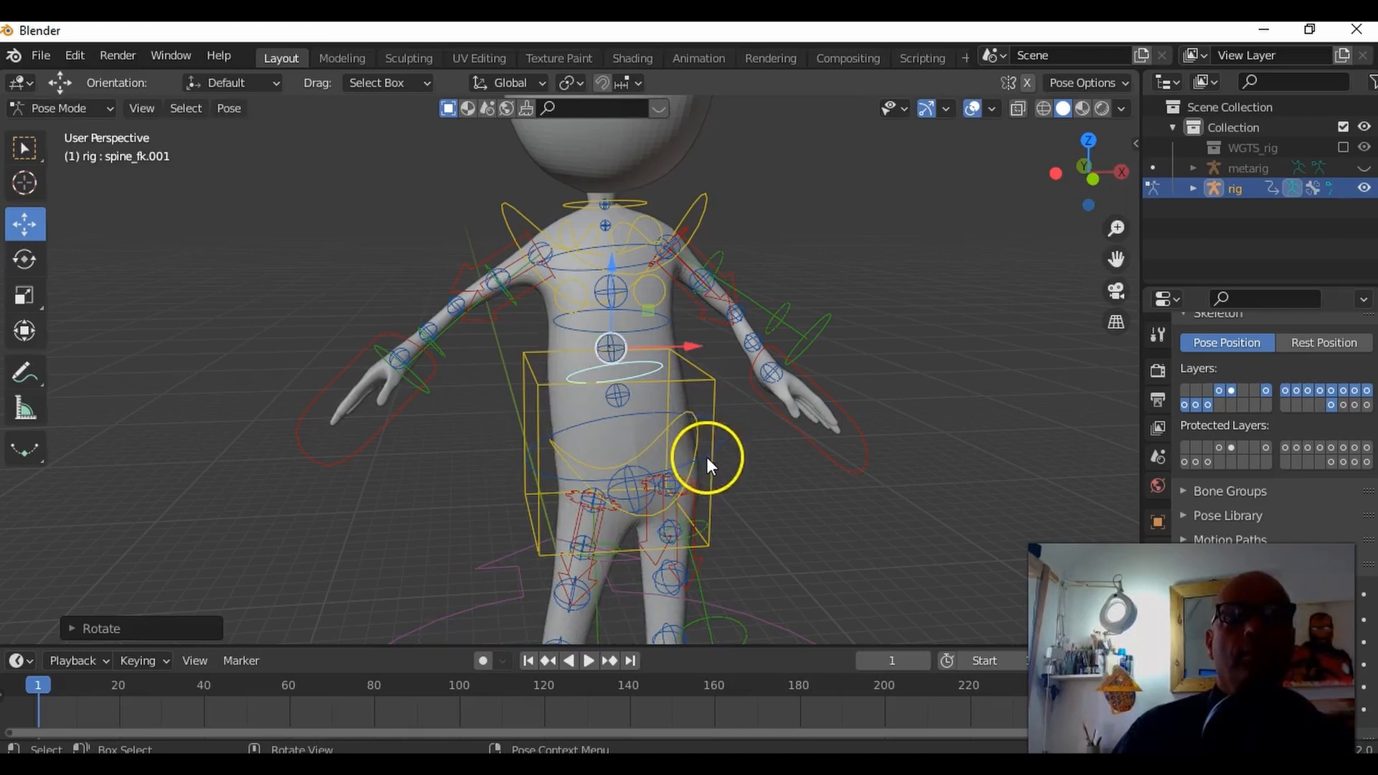
Step: Select the box-shaped torso control and try rotating it to lean the body sideways
middle_drag(686, 475, 701, 365)
click(725, 356)
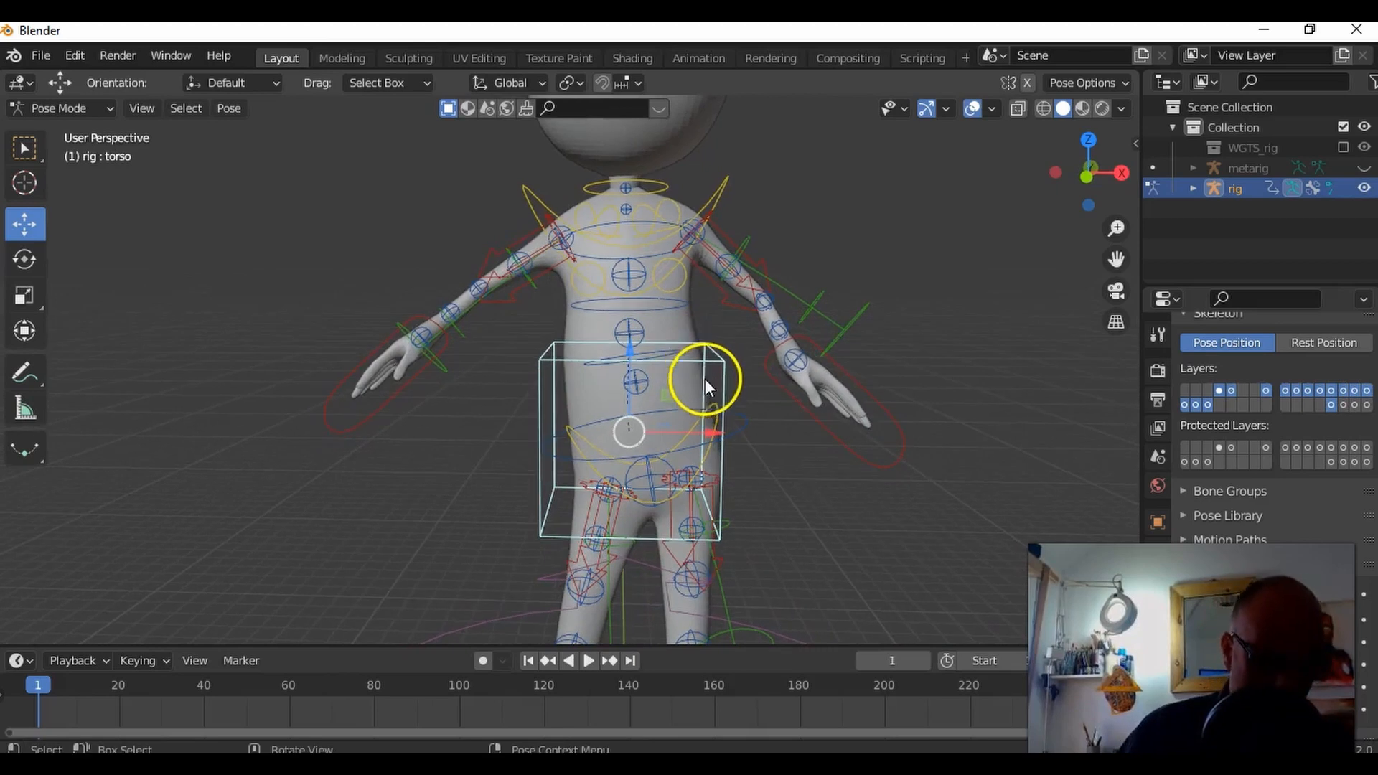
key(r)
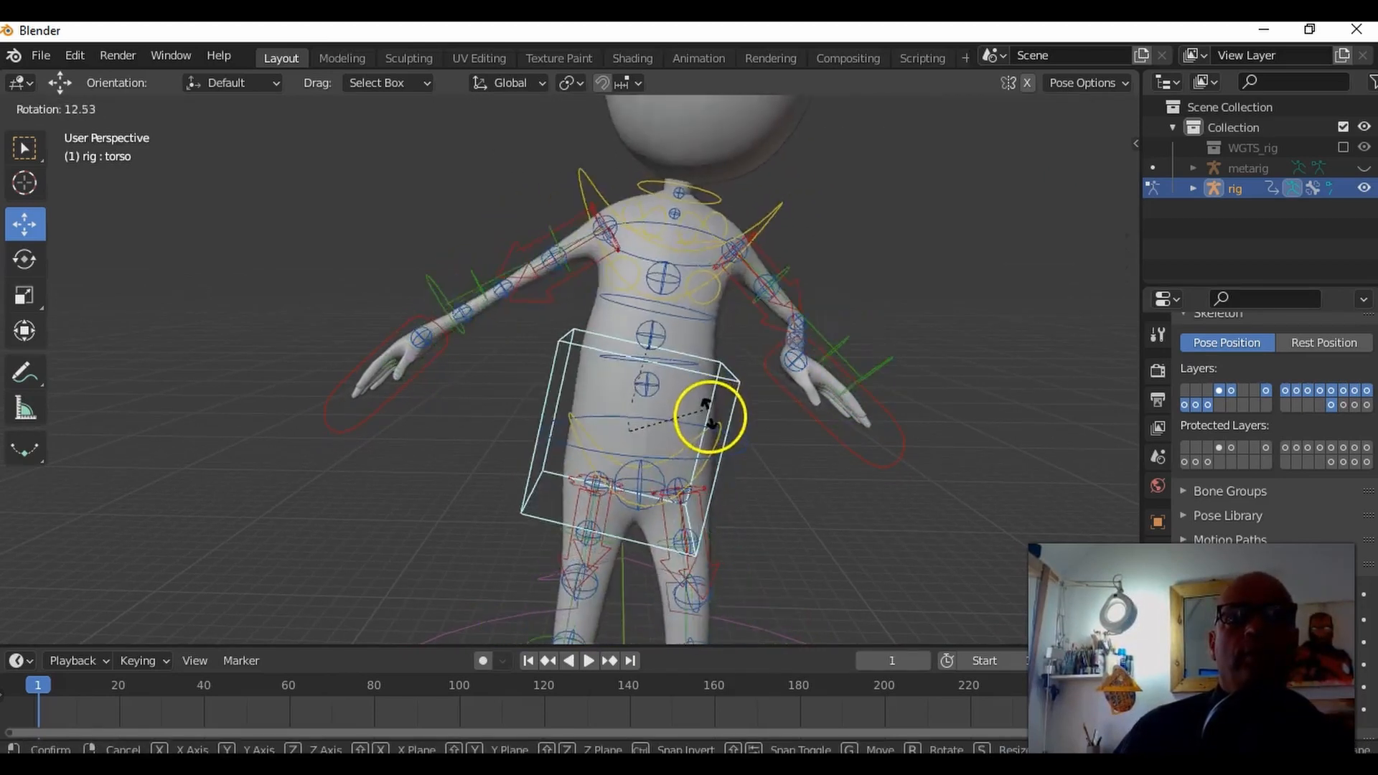
click(705, 390)
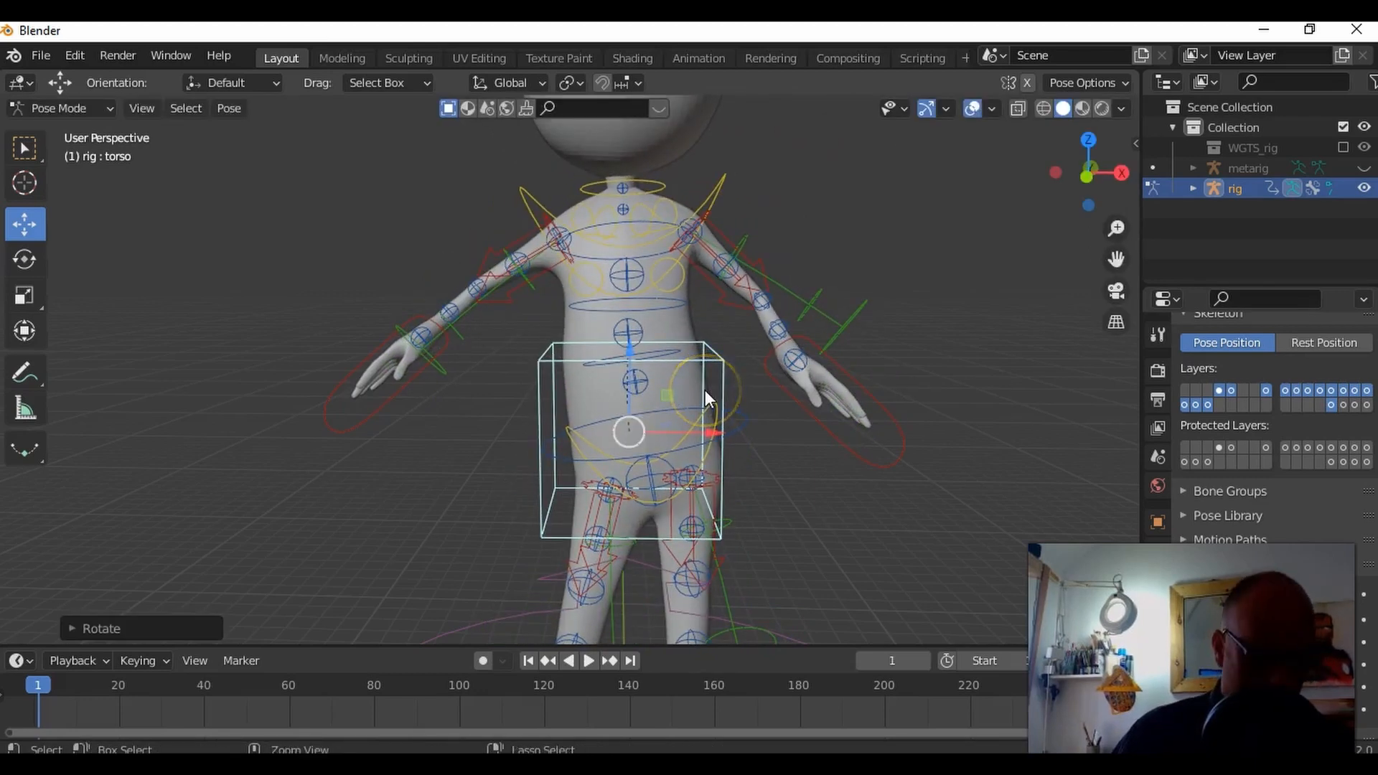
Step: Undo the recent torso and spine rotations and the left hand's repositioning
click(705, 390)
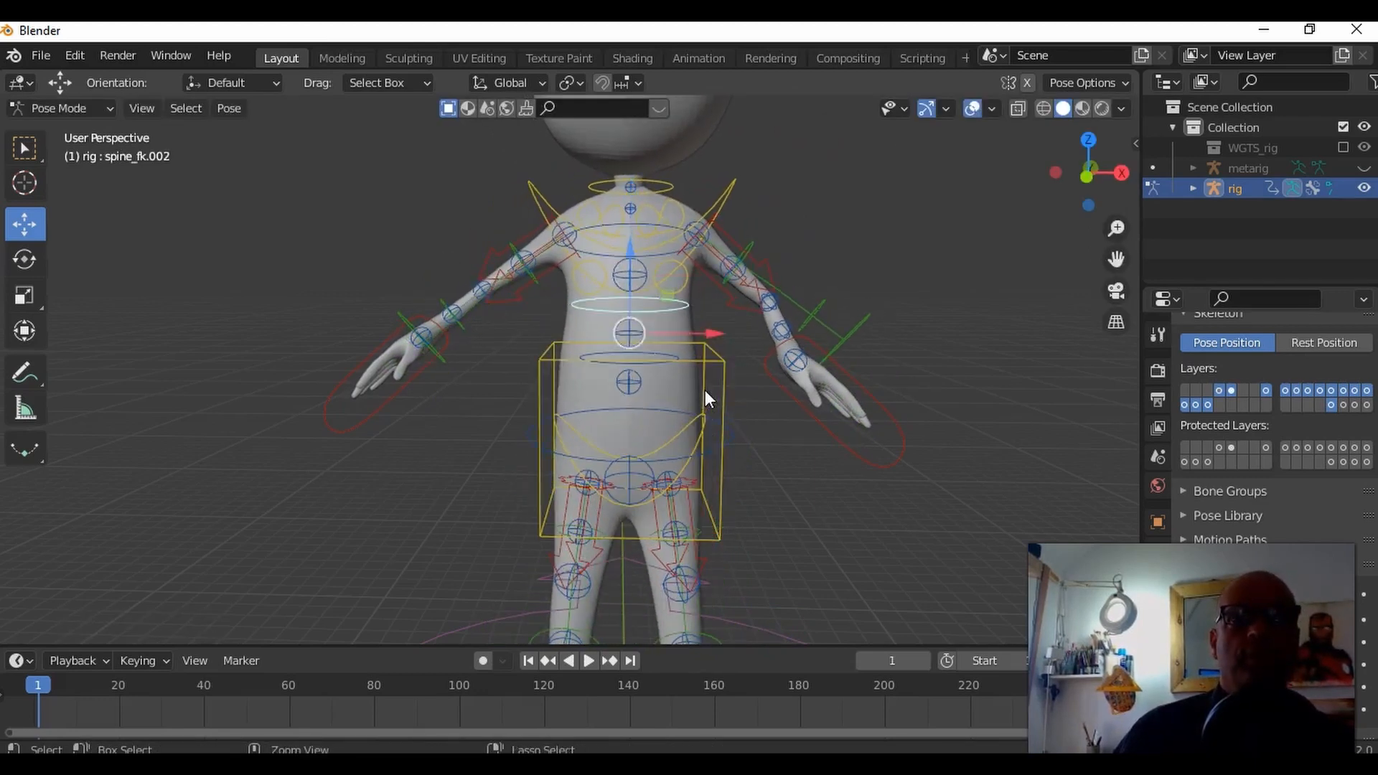
key(ctrl+z)
key(ctrl+z)
key(ctrl+z)
key(ctrl+z)
key(ctrl+z)
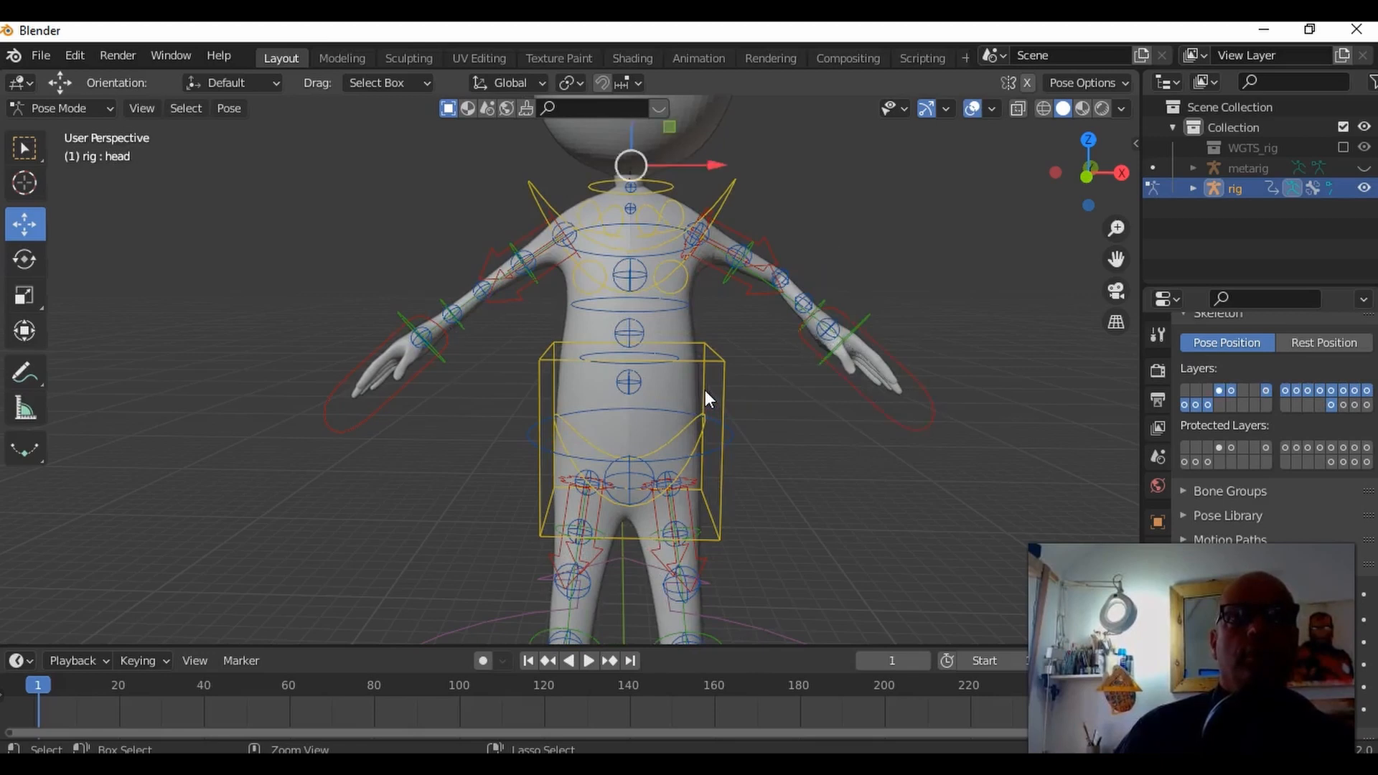
key(ctrl+z)
Step: Select the right foot's IK control and move the foot backward and up off the ground
middle_drag(671, 506, 621, 538)
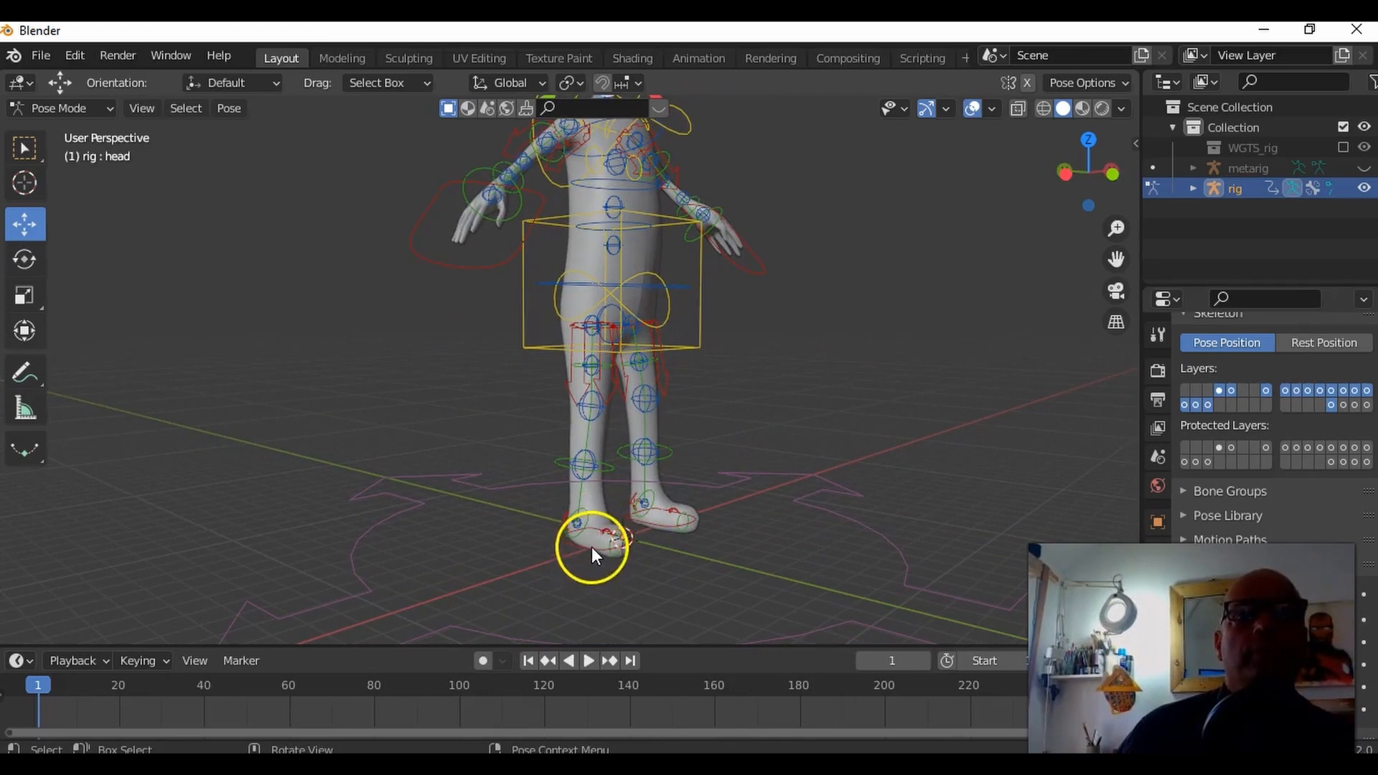
click(591, 547)
middle_drag(541, 499, 596, 491)
scroll(604, 508, up, 3)
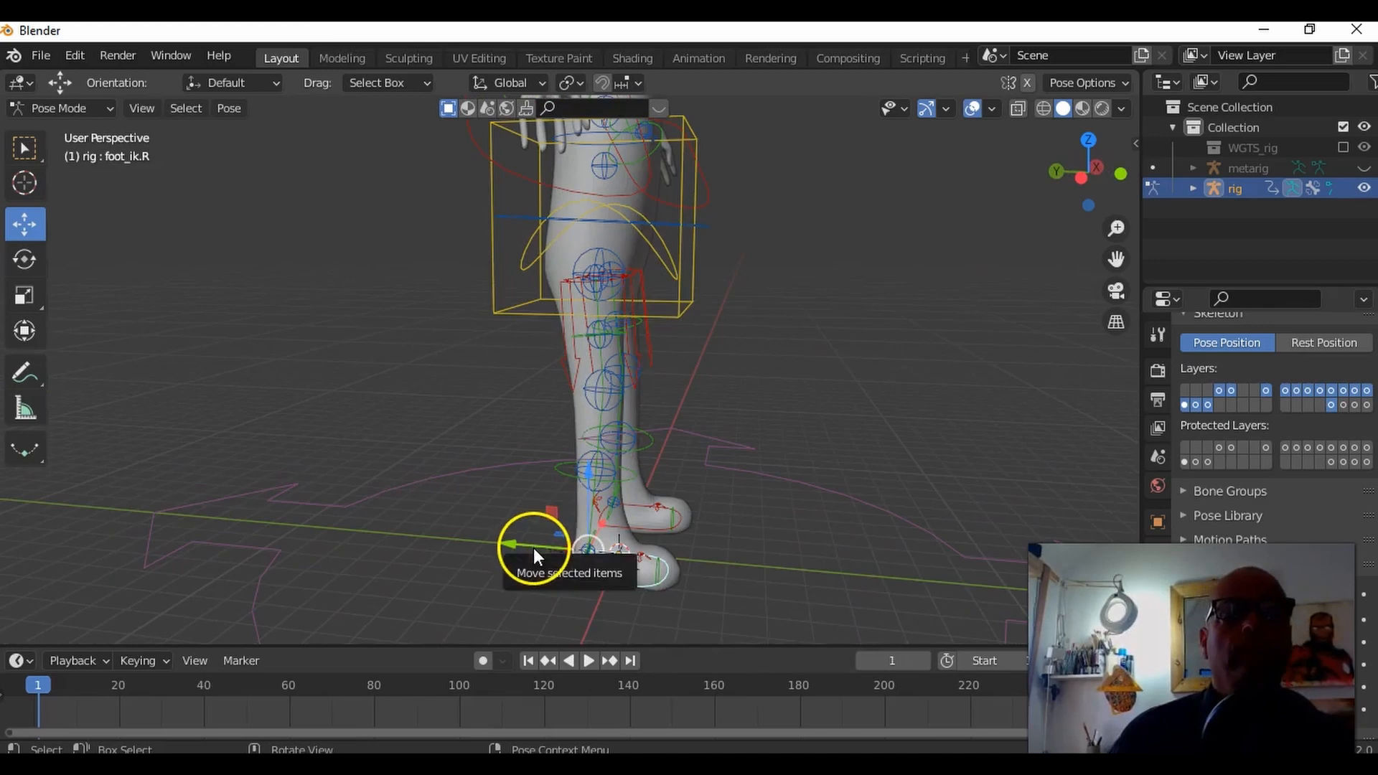
drag(534, 549, 502, 422)
mouse_move(502, 422)
middle_down()
mouse_move(692, 431)
mouse_move(516, 407)
middle_up()
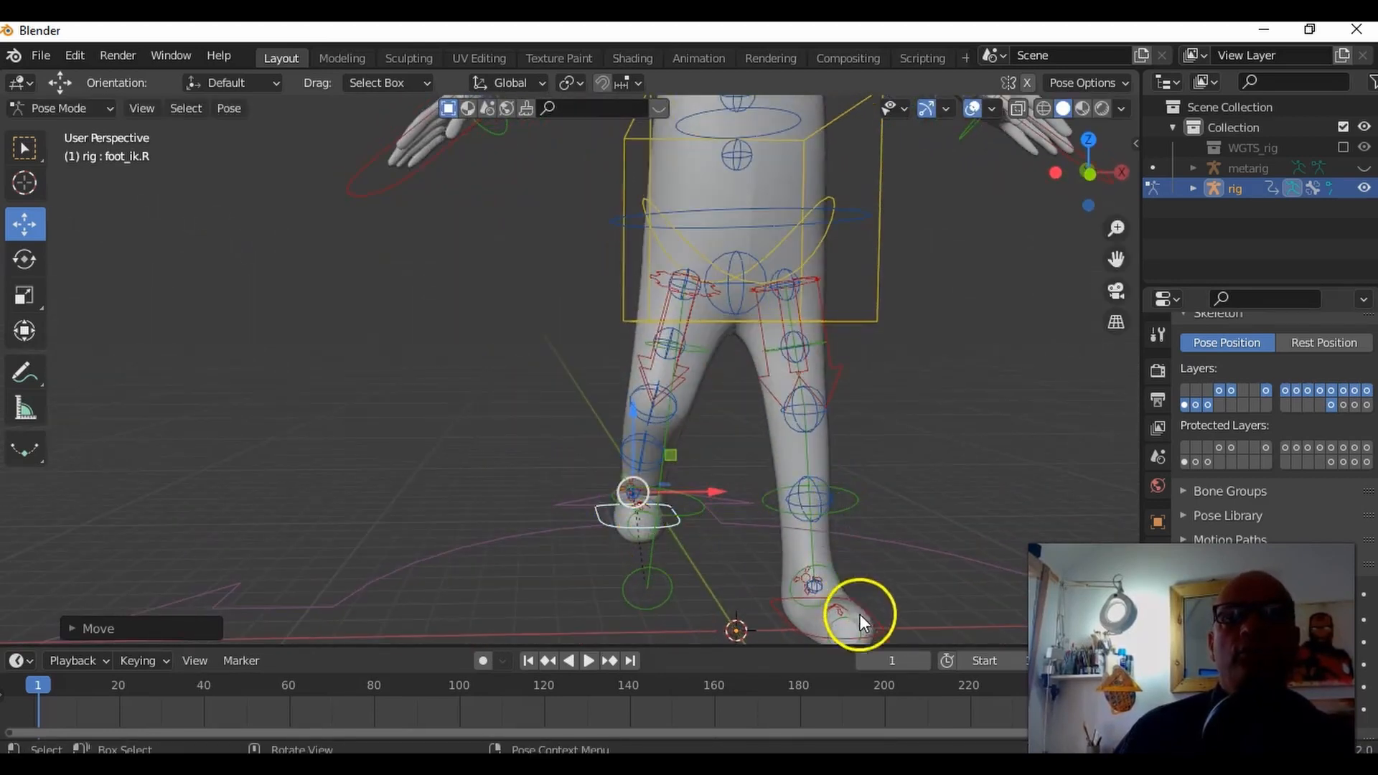
Step: Select the left foot's IK control and move it up and back to bend the left leg like the right
click(878, 633)
drag(816, 529, 809, 443)
middle_drag(947, 492, 744, 510)
key(g)
click(729, 506)
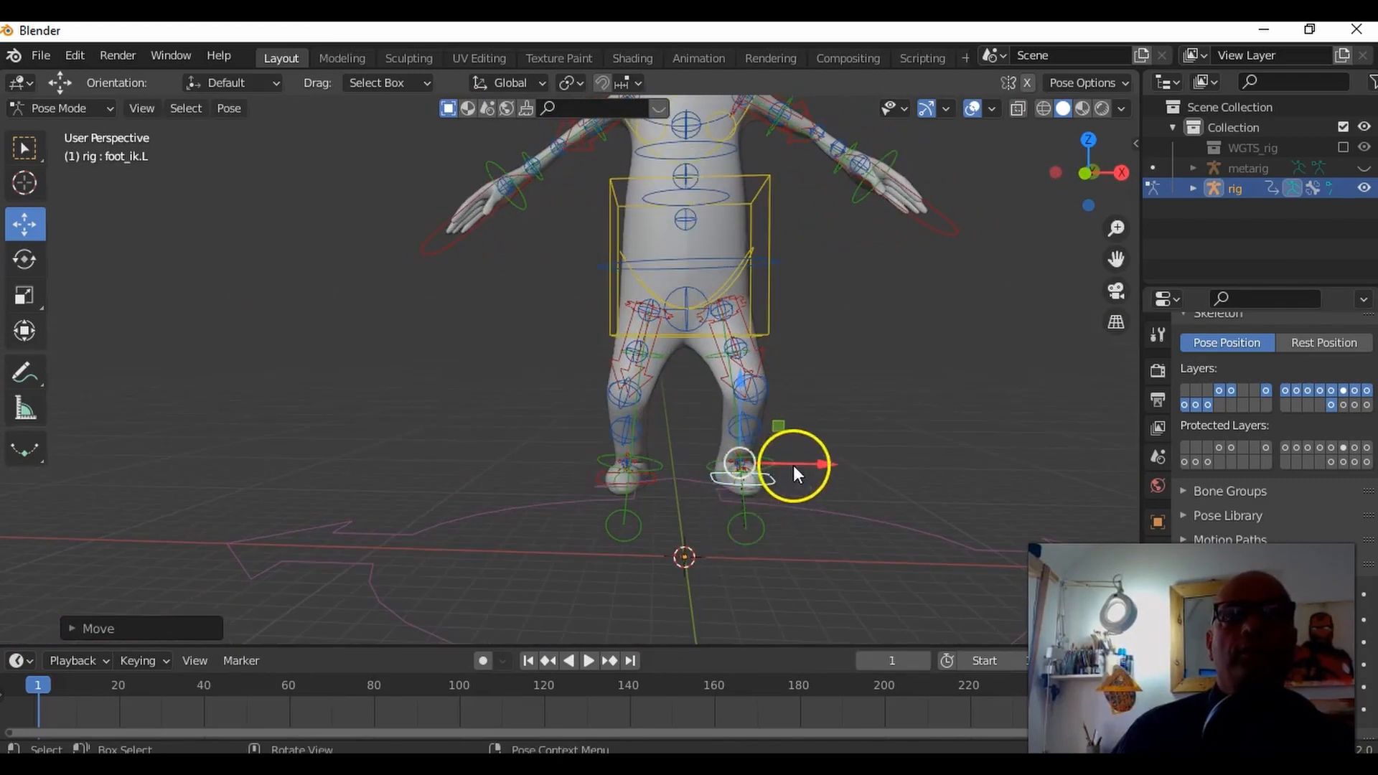
Step: Adjust both knees by moving the right shin tweak control and the left shin tweak control slightly
click(631, 399)
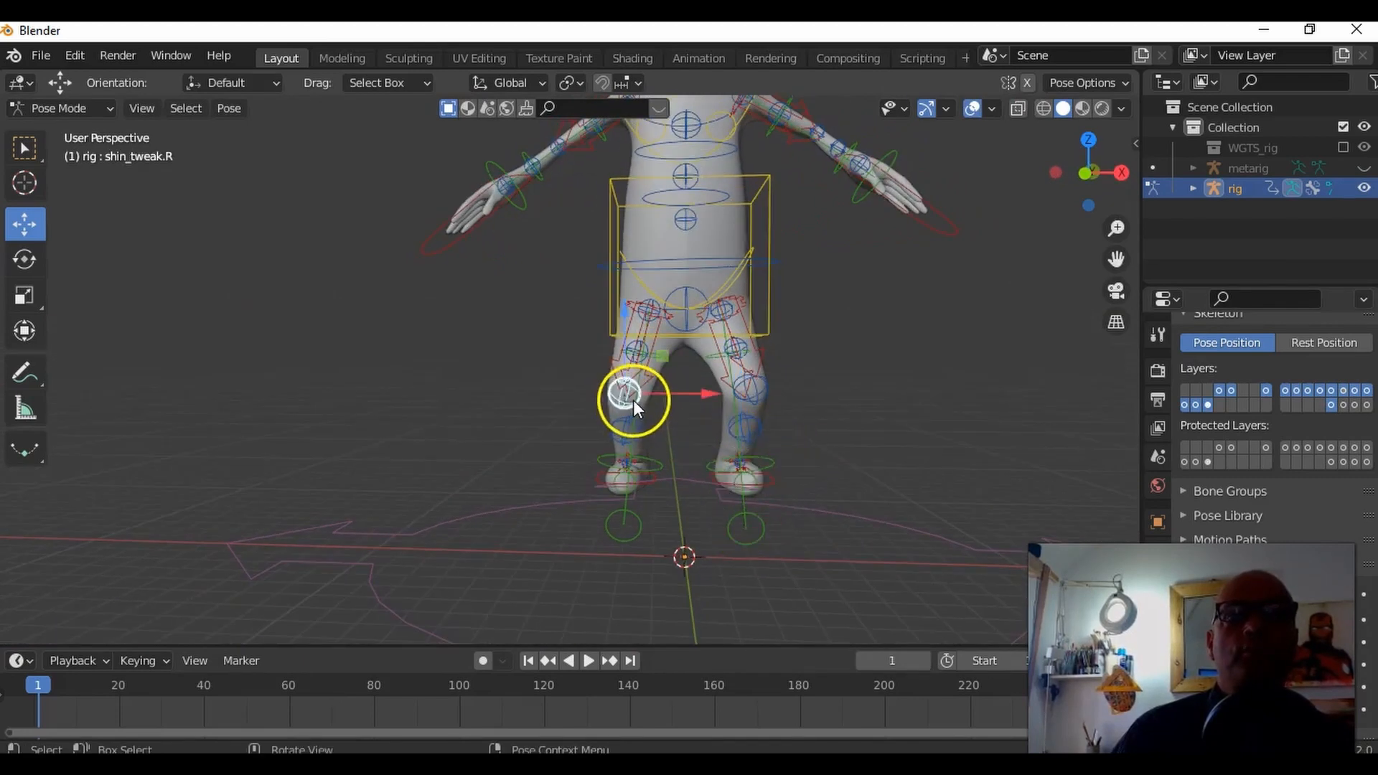
scroll(673, 399, up, 2)
drag(717, 403, 727, 403)
click(851, 414)
drag(873, 409, 885, 398)
middle_drag(915, 437, 791, 437)
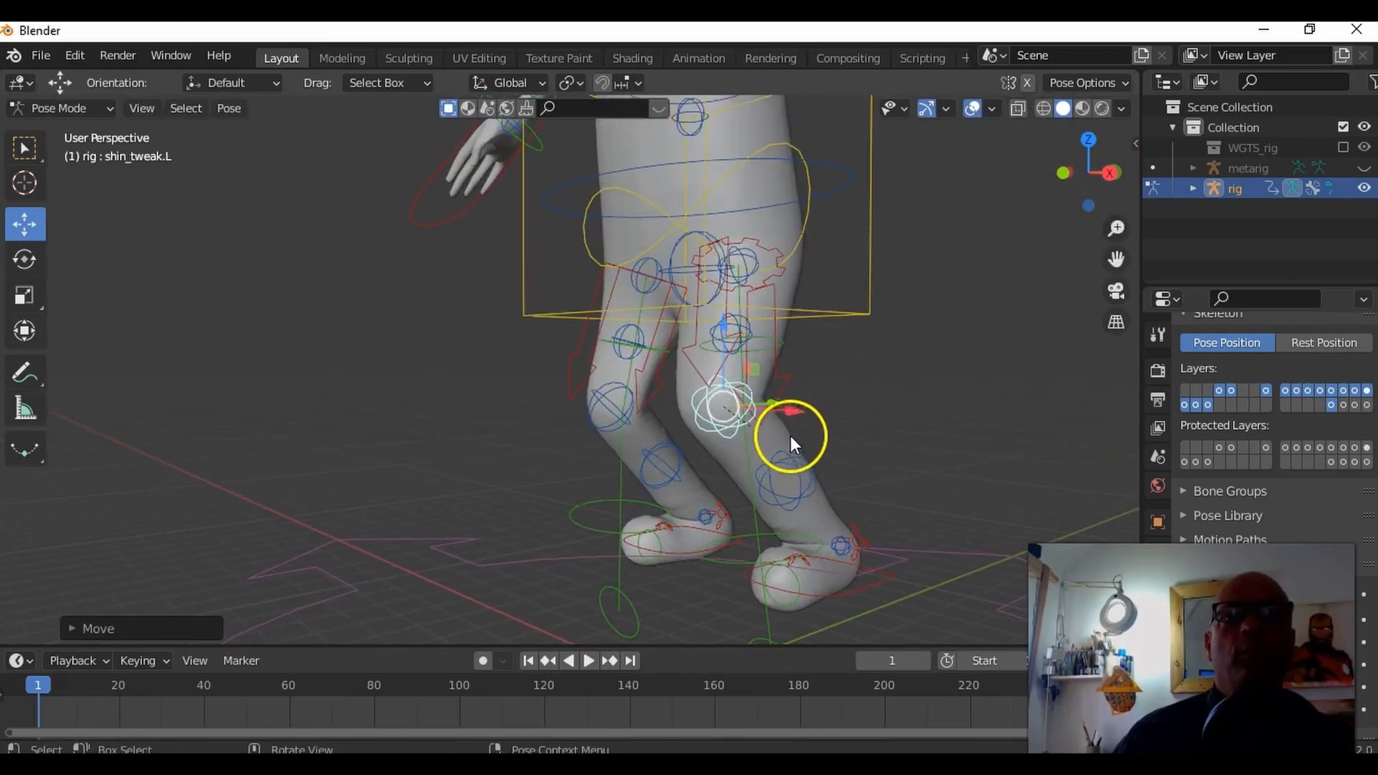
Step: Select the left foot's IK control and lower the foot toward the ground
click(833, 592)
shift+middle_drag(868, 553, 758, 454)
drag(728, 375, 720, 432)
Step: Select the right foot's IK control, lower the foot toward the ground and shift it forward under the body
click(574, 446)
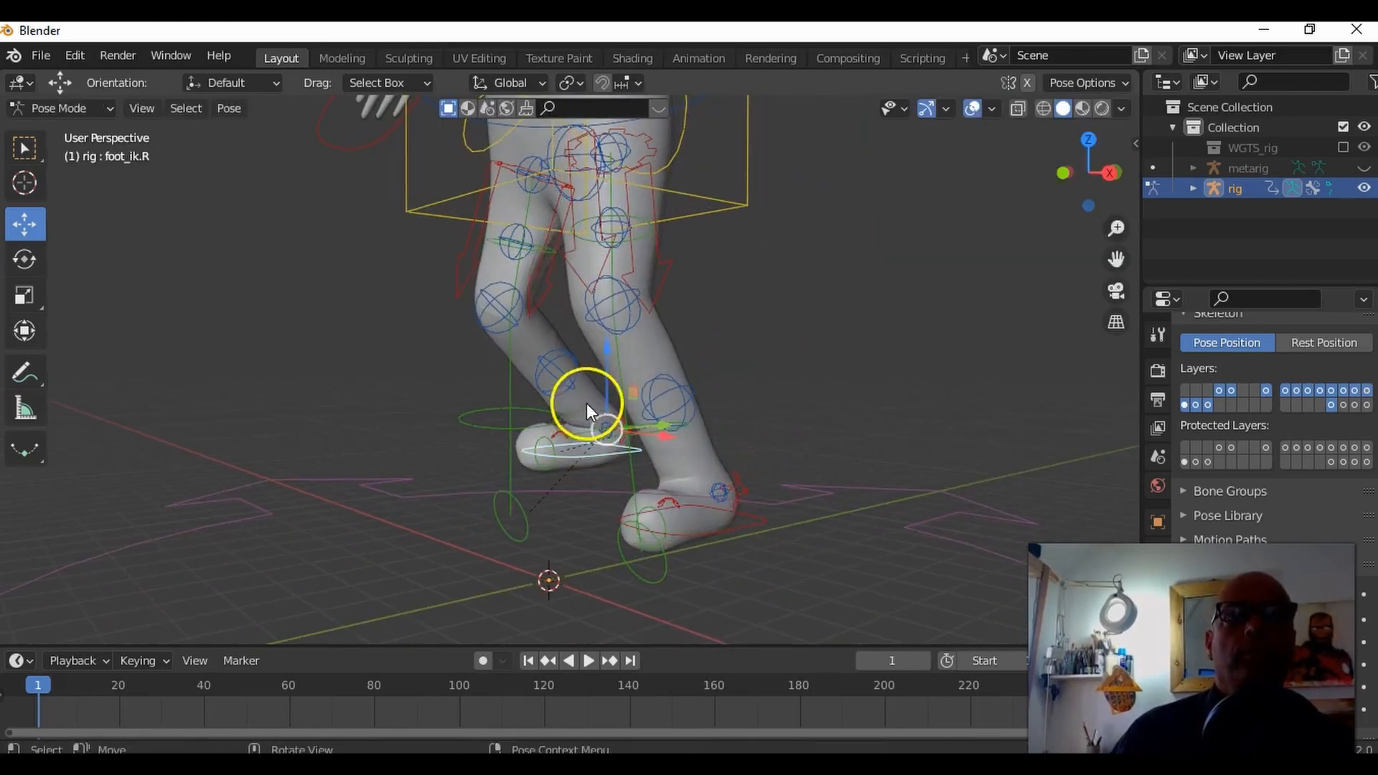
click(531, 438)
middle_drag(531, 438, 753, 461)
scroll(674, 357, down, 2)
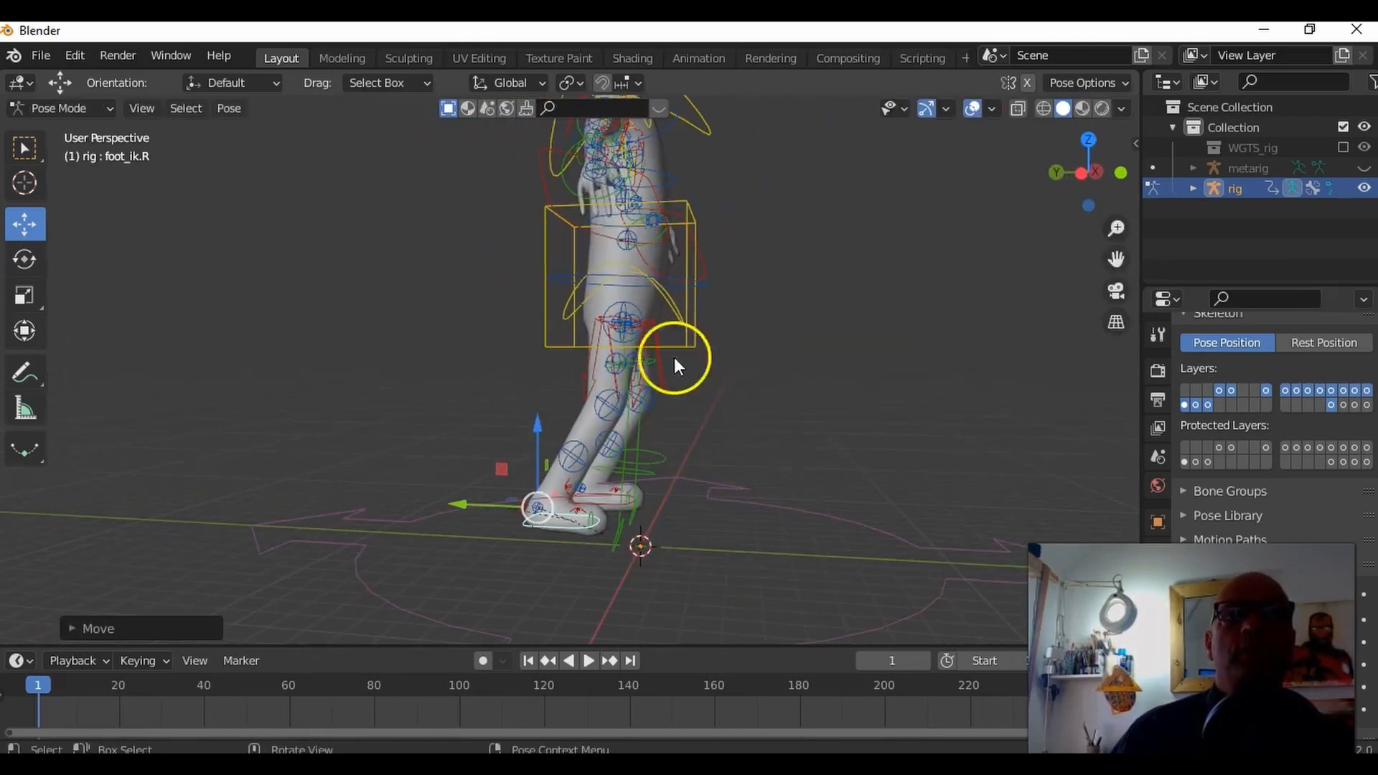
drag(484, 499, 554, 506)
middle_drag(552, 502, 376, 498)
Step: Move the left foot's IK control forward along the Y axis
click(661, 560)
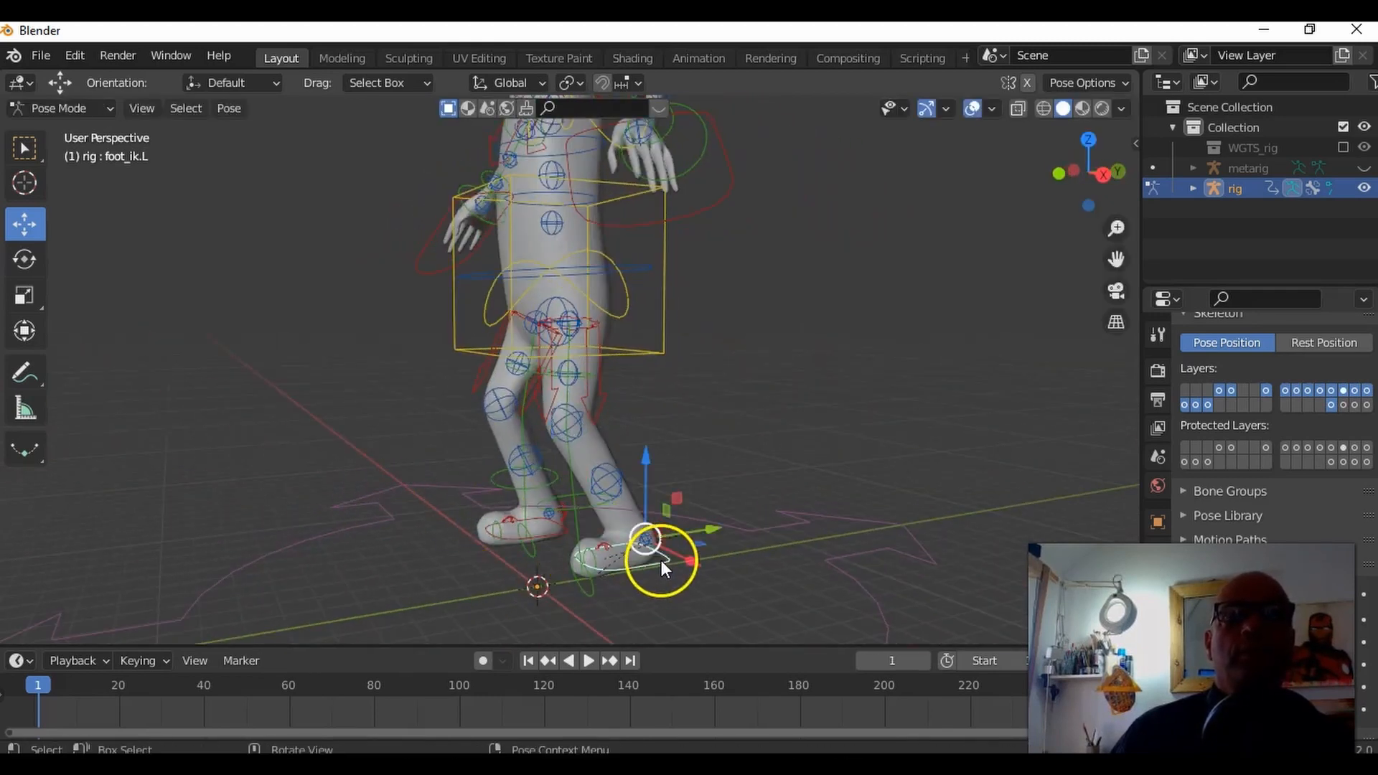
drag(705, 524, 660, 531)
middle_drag(619, 480, 659, 440)
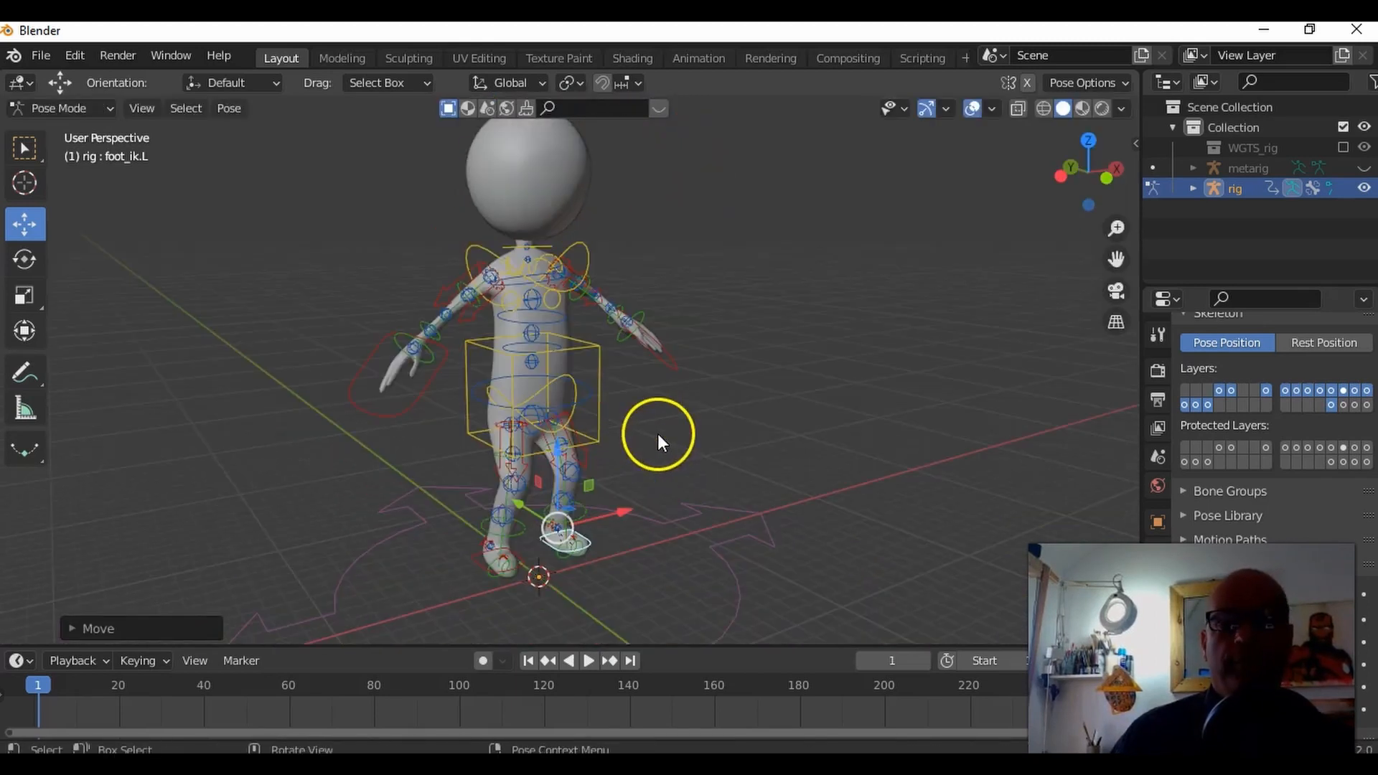